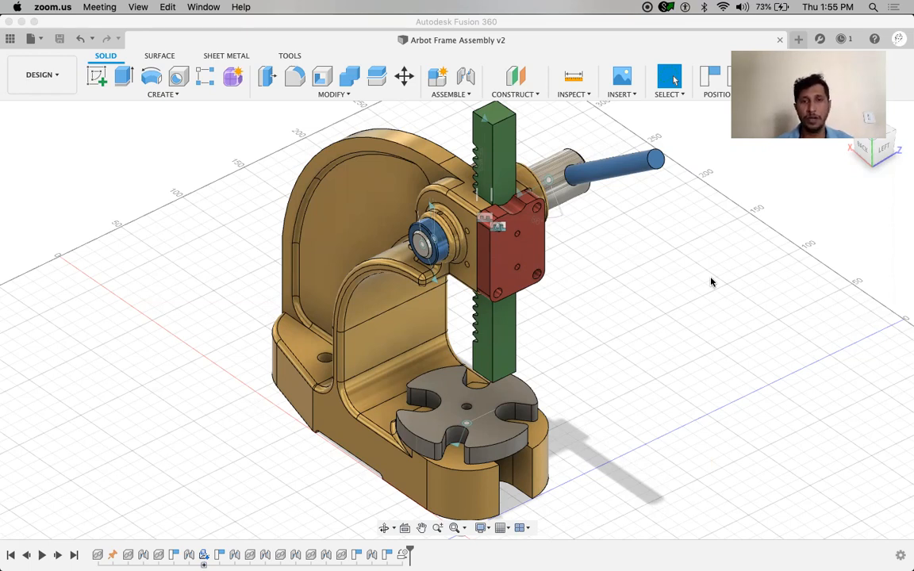
Switch the Arbot Frame Assembly from the Design workspace to the Animation workspace.
click(144, 314)
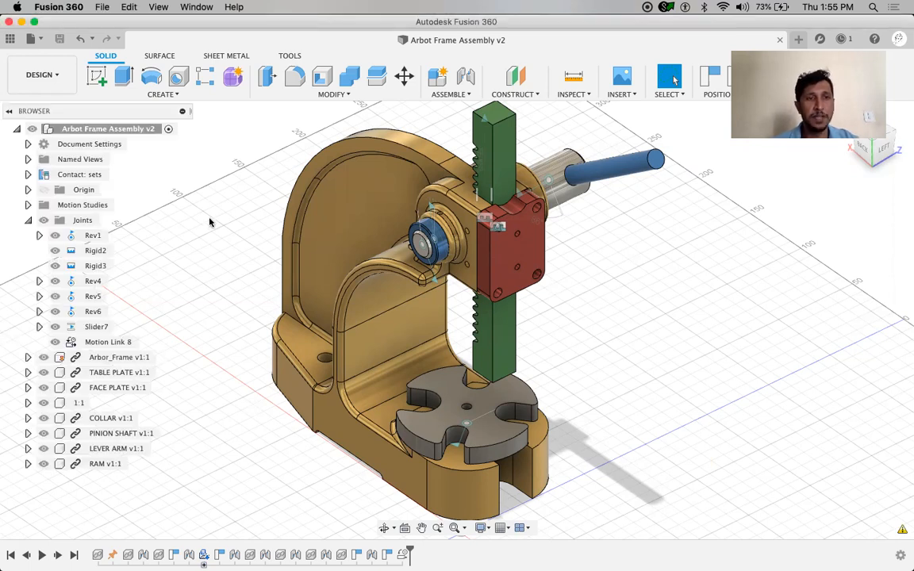
click(54, 77)
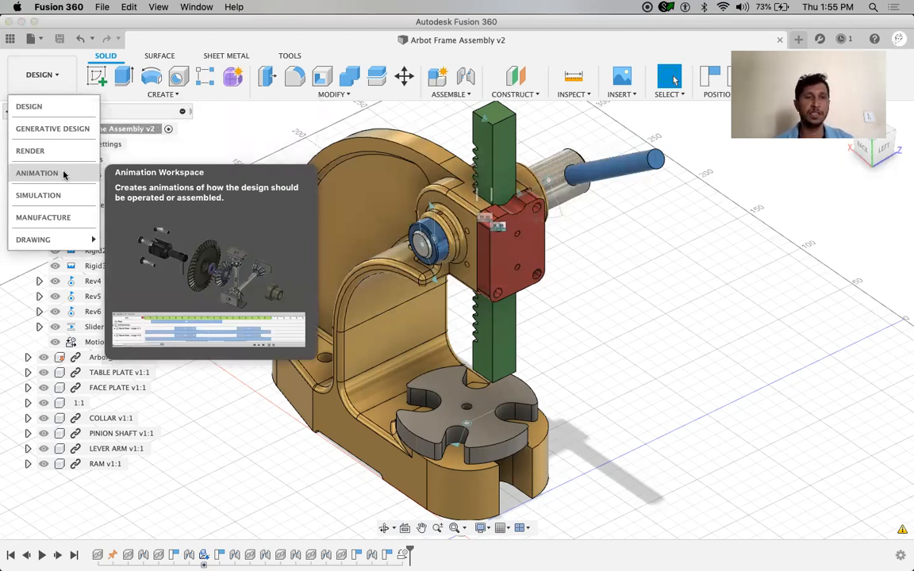
click(63, 174)
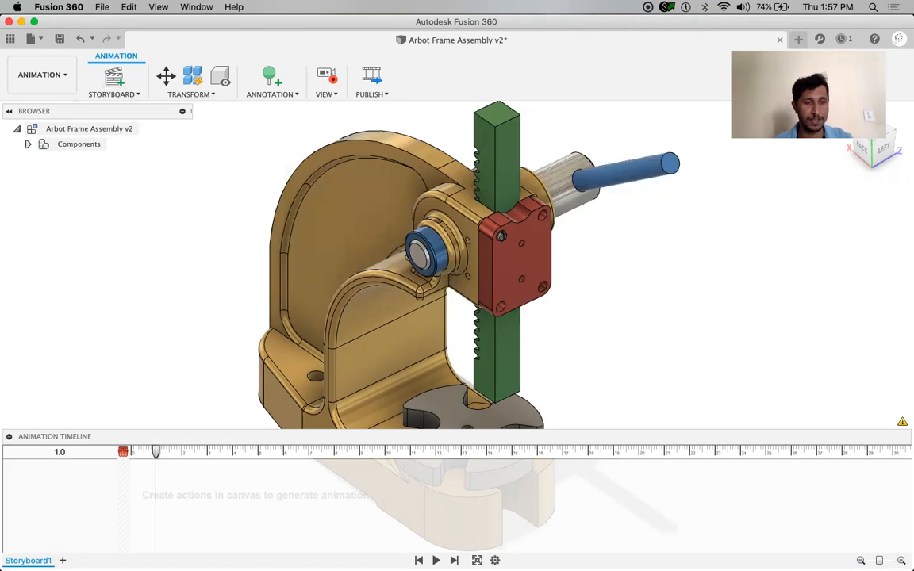
Create a new storyboard of the Clean type, and return to Storyboard1.
click(118, 90)
click(129, 109)
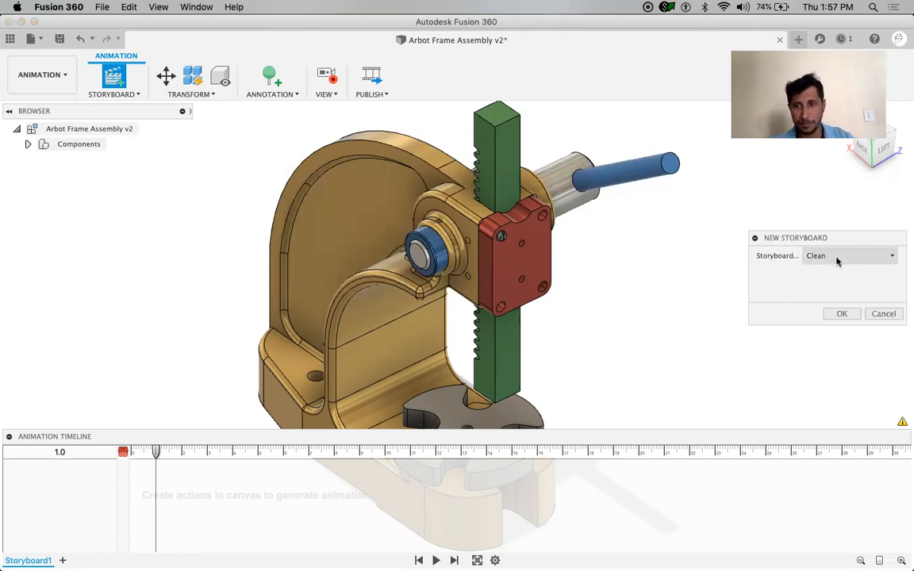
click(843, 314)
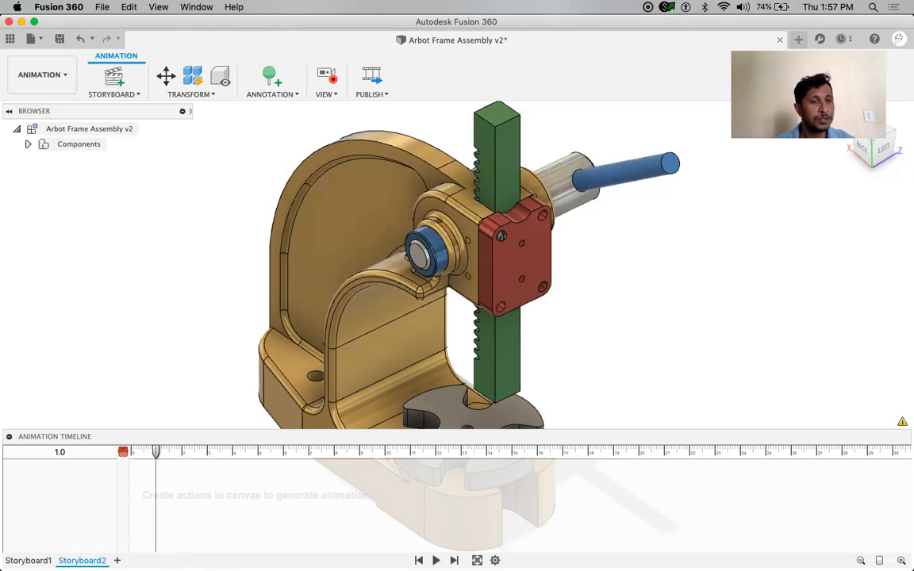
click(27, 560)
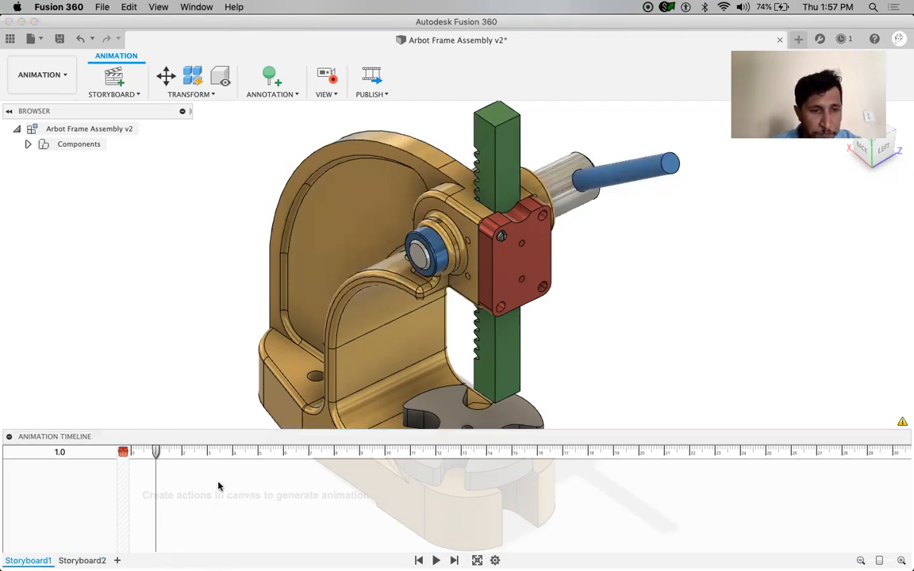
Record a camera view action ending at 5.1 seconds that zooms out and pans to frame the whole press.
drag(156, 451, 258, 474)
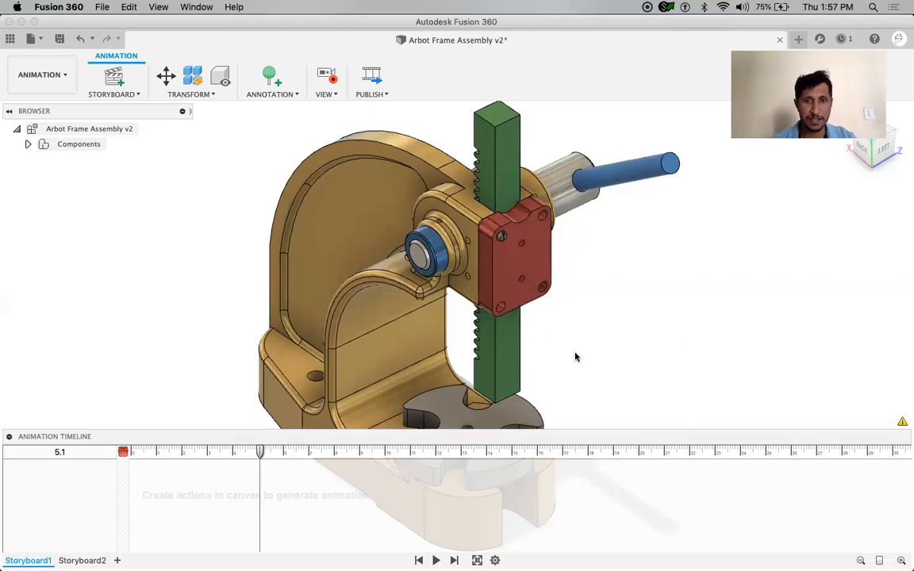
scroll(568, 362, down, 3)
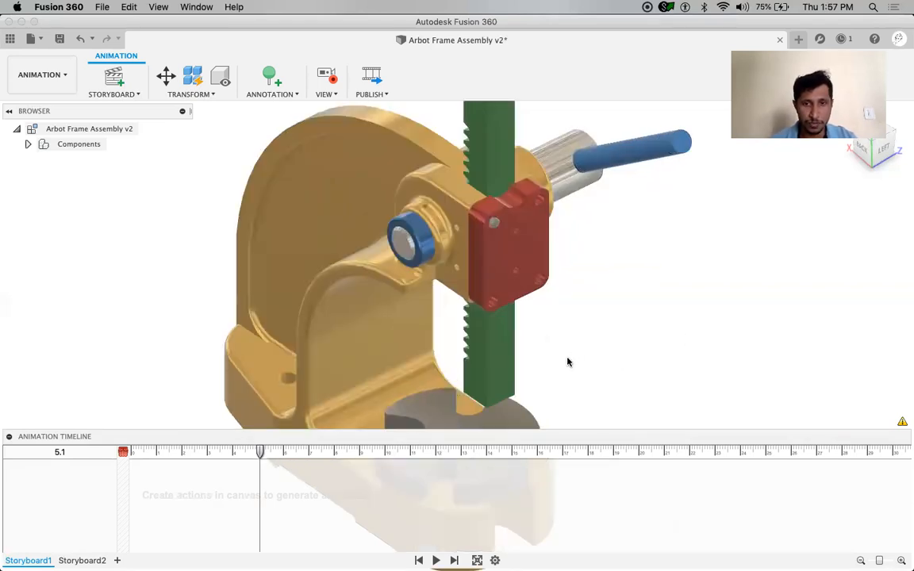
scroll(568, 362, down, 2)
shift+middle_drag(564, 351, 522, 285)
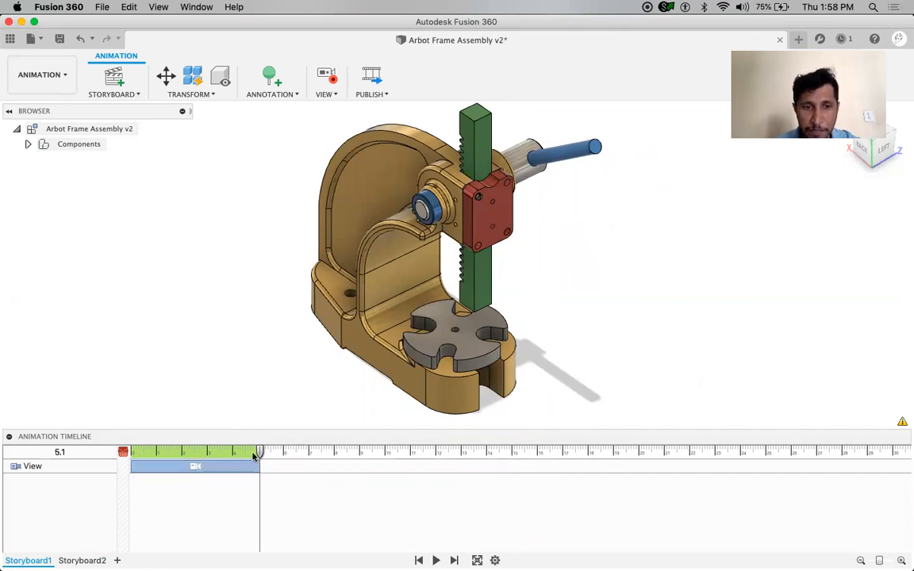
Rewind the animation to 0 seconds and play back the recorded camera movement.
drag(256, 454, 123, 453)
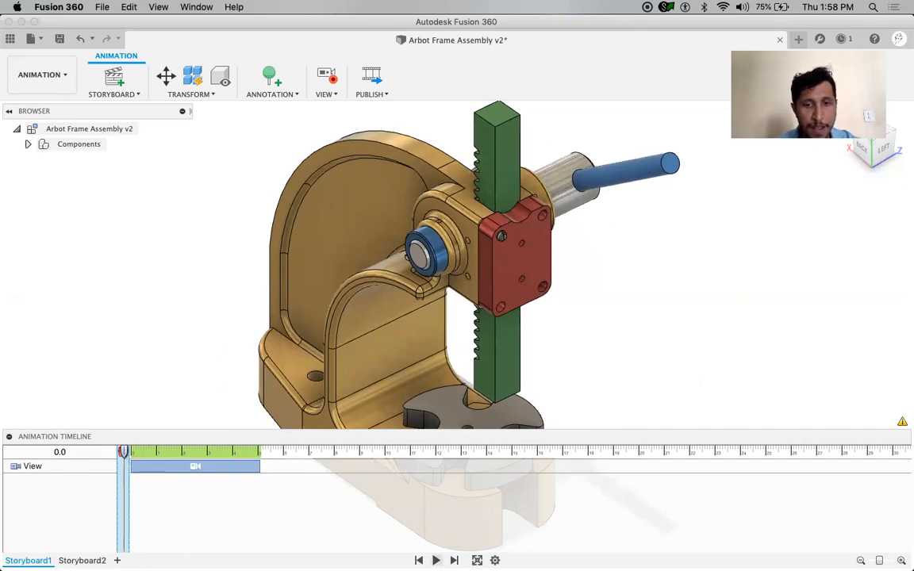
key(space)
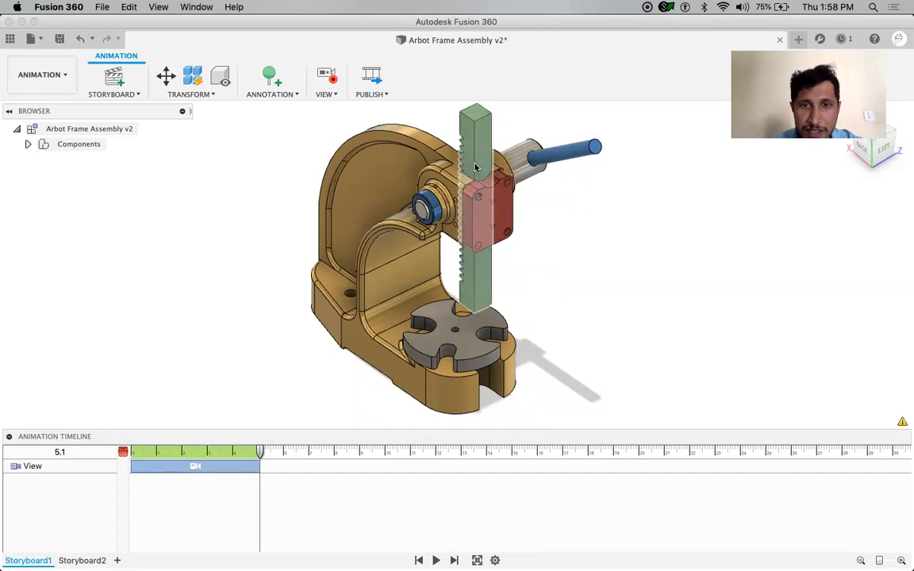
click(642, 241)
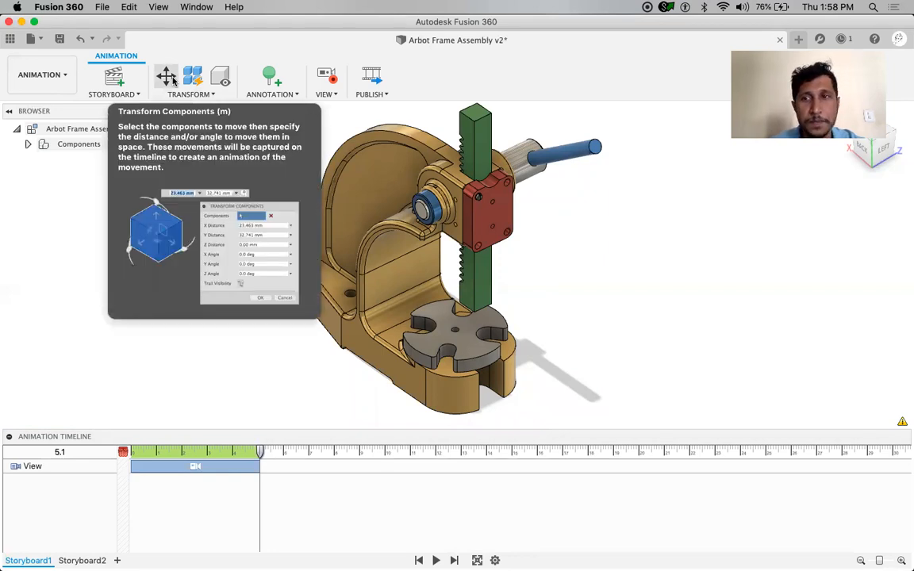
Transform the red face plate together with its screw by a Z distance of -50 mm at the 5.1-second mark.
click(168, 78)
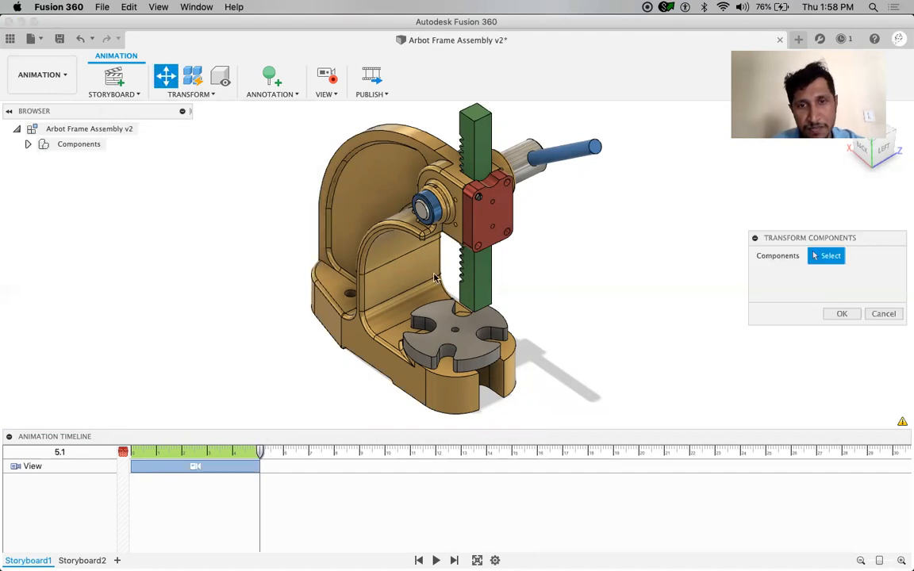
click(489, 224)
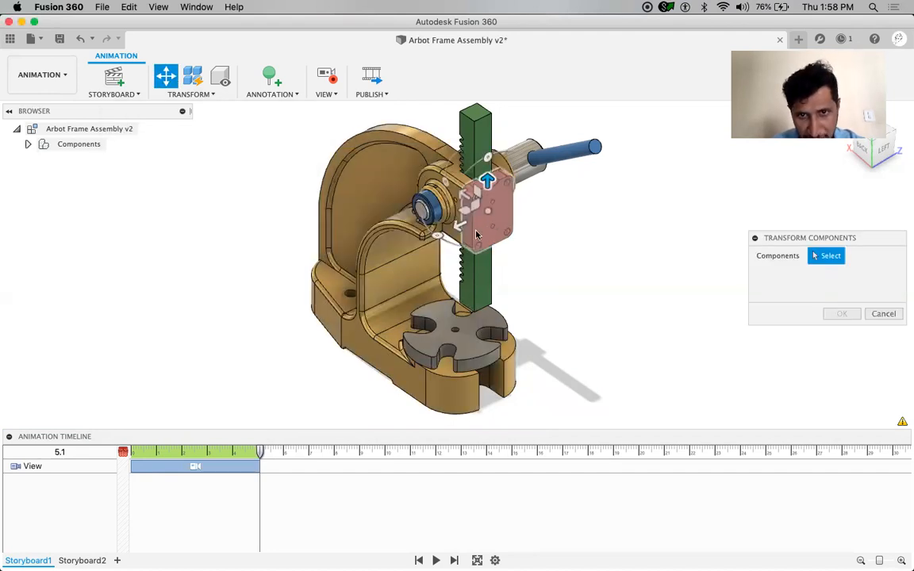
click(490, 216)
scroll(480, 203, up, 6)
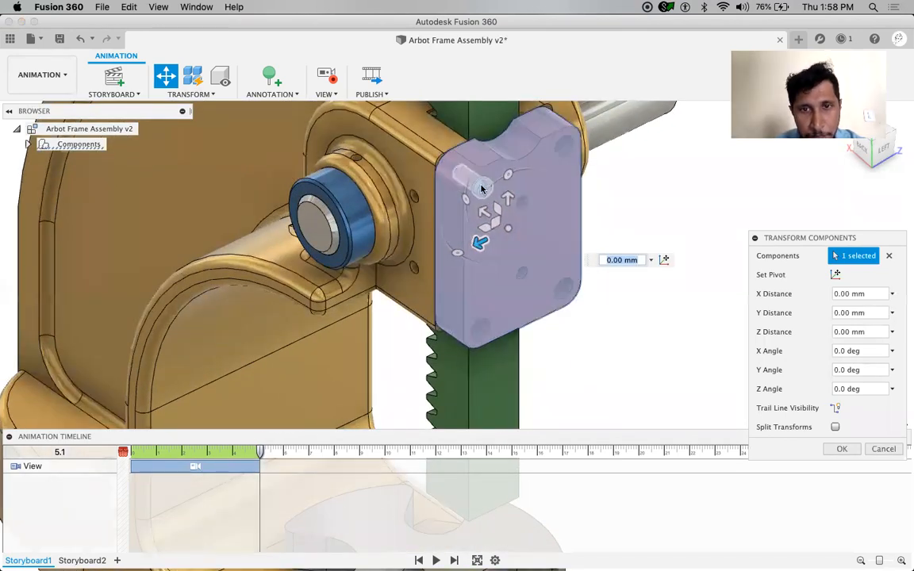
click(483, 189)
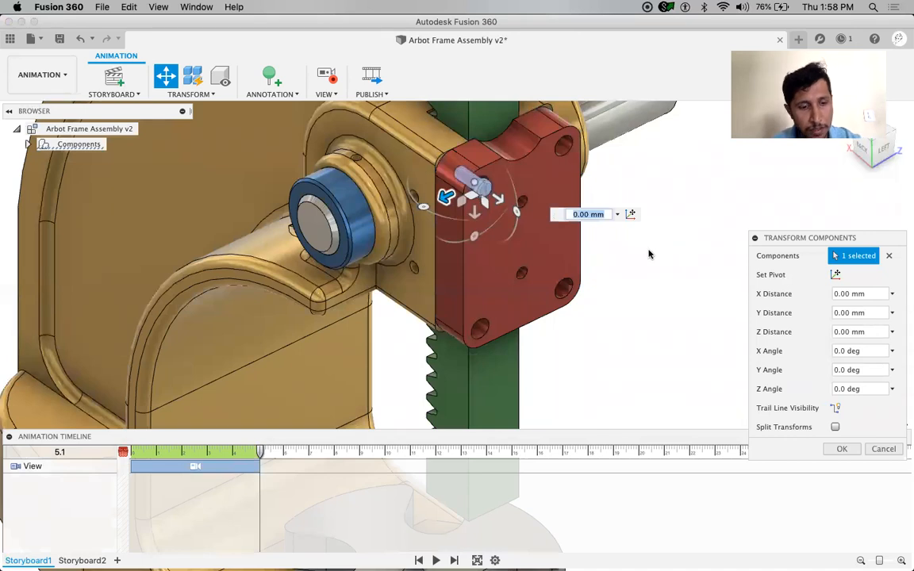
click(536, 251)
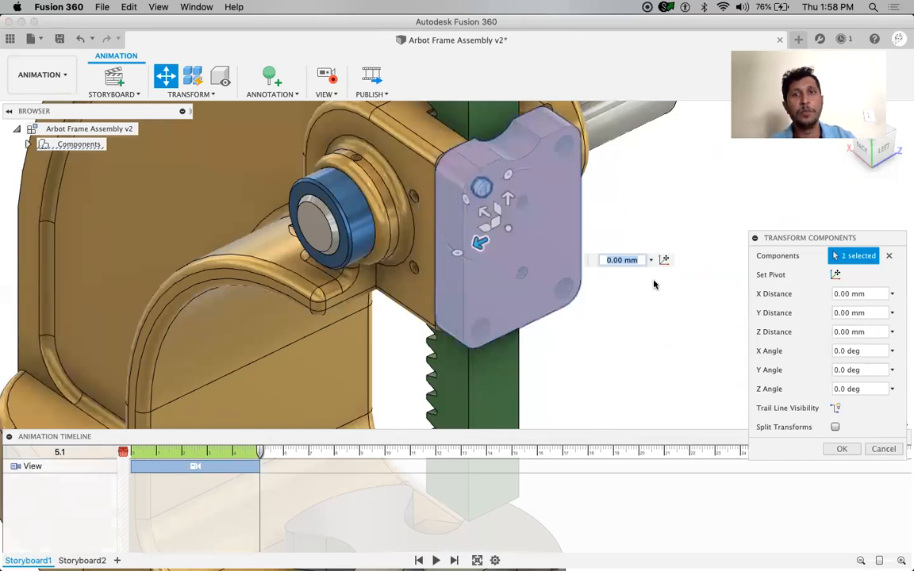
scroll(646, 292, down, 5)
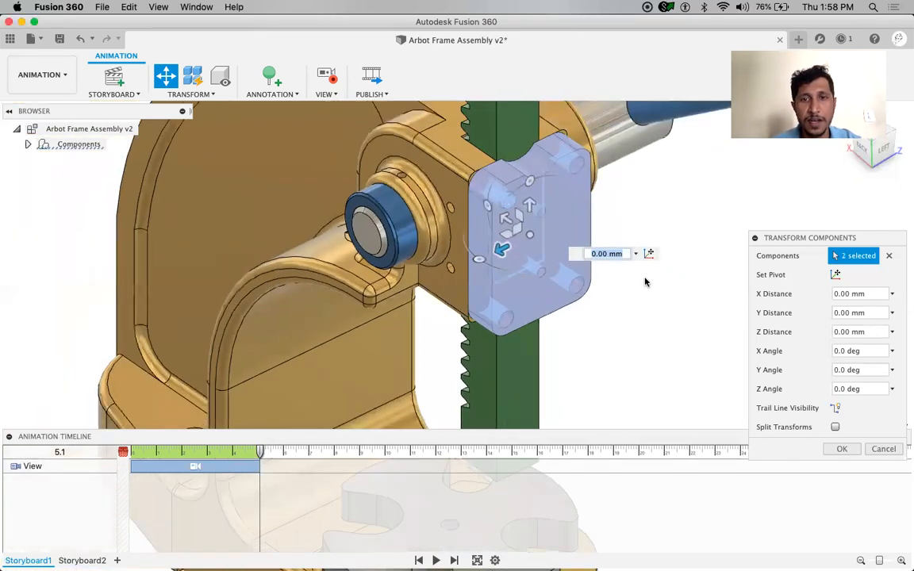
middle_drag(621, 311, 547, 307)
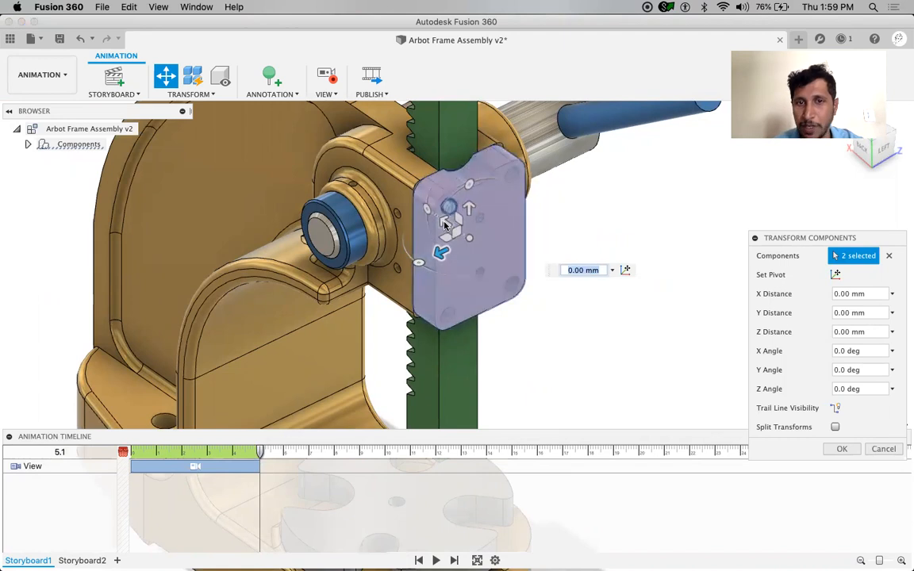
scroll(487, 285, down, 3)
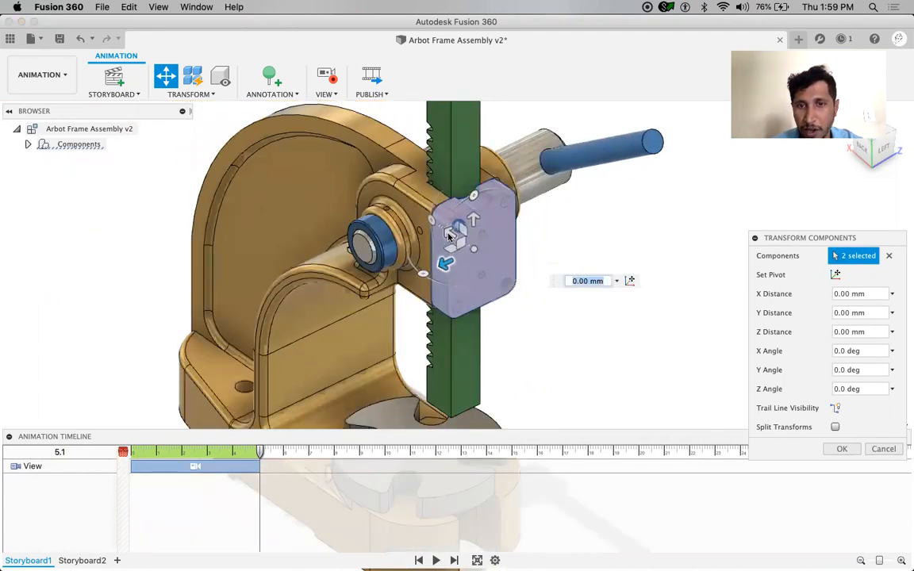
drag(446, 263, 524, 293)
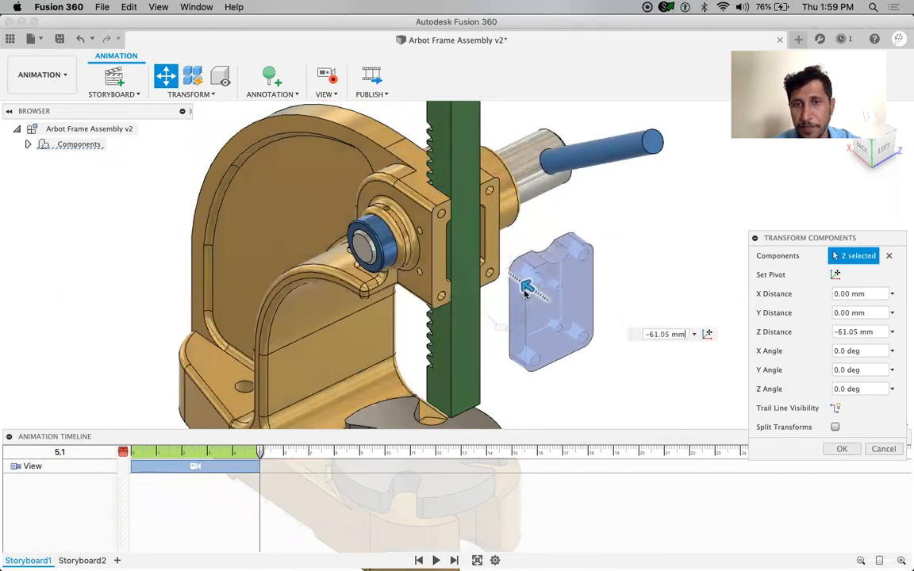
click(653, 335)
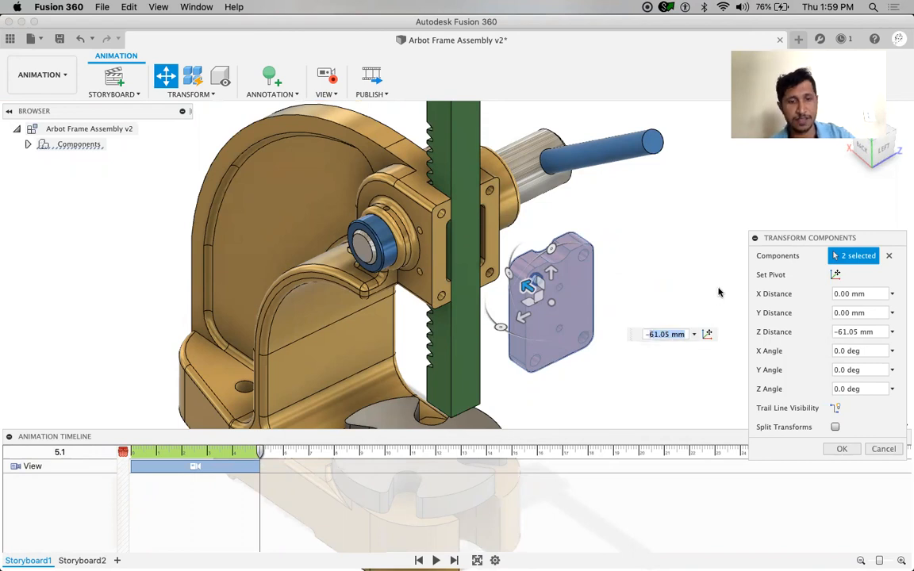
text(-50)
key(Return)
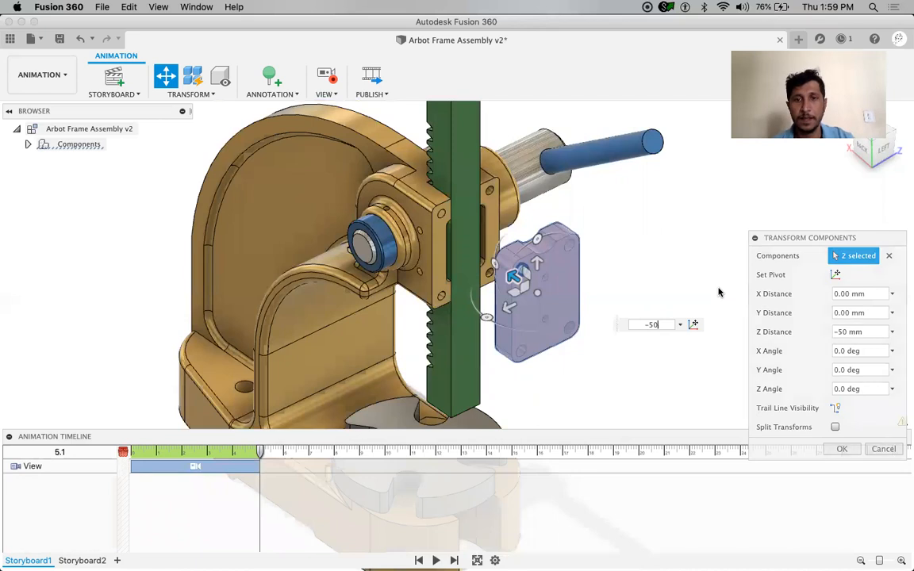
key(Return)
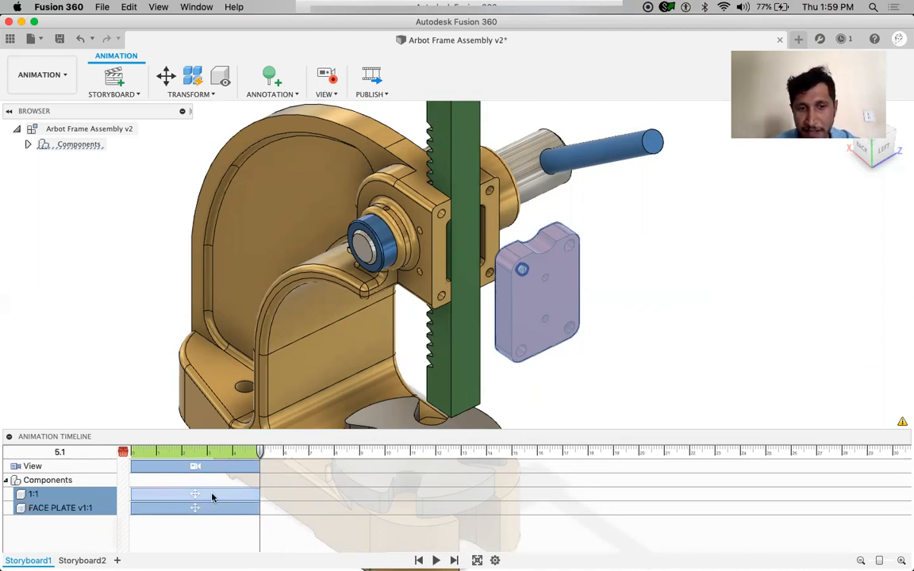
Rewind the storyboard to 0 seconds and play back the face plate and screw movement.
drag(259, 452, 131, 454)
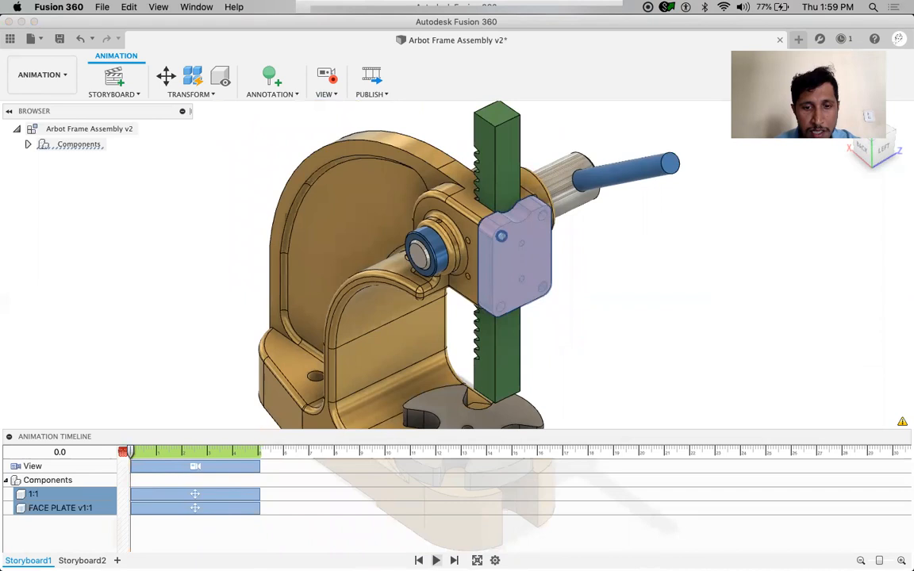
click(436, 560)
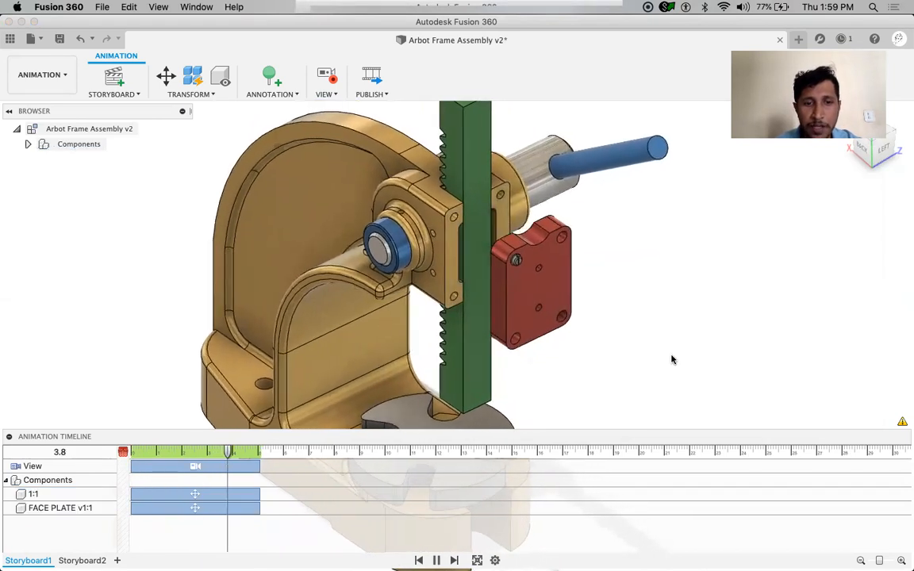
click(523, 322)
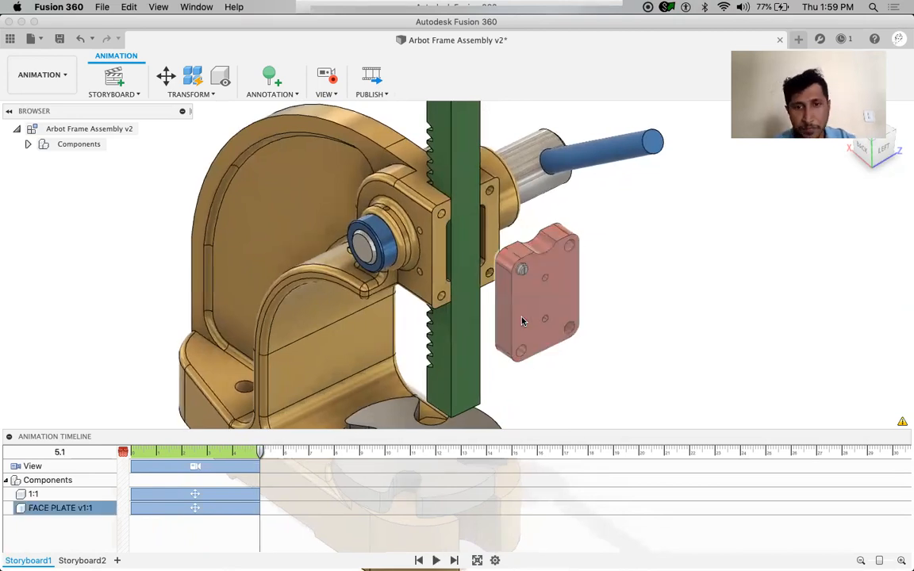
click(295, 446)
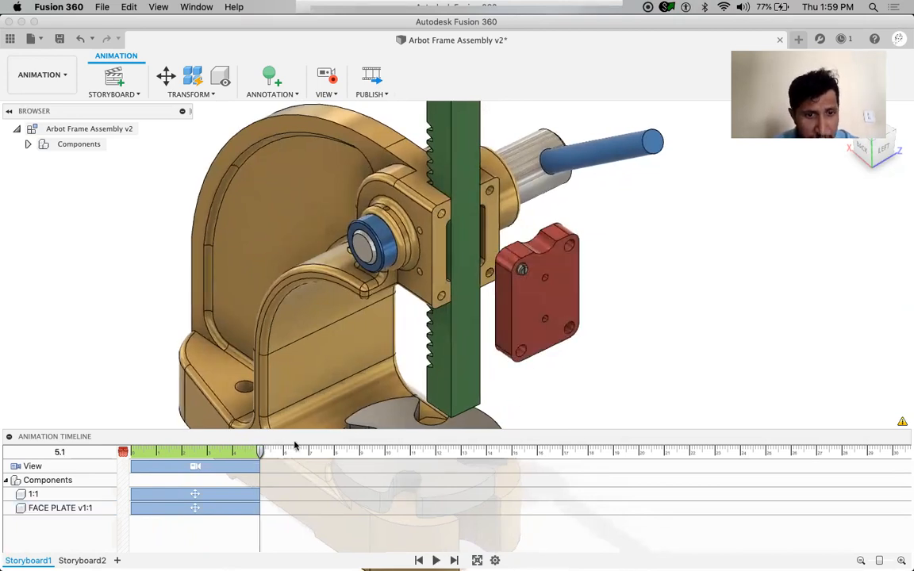
Shorten the camera view action to end at 3 seconds and replay the animation from the start.
click(215, 469)
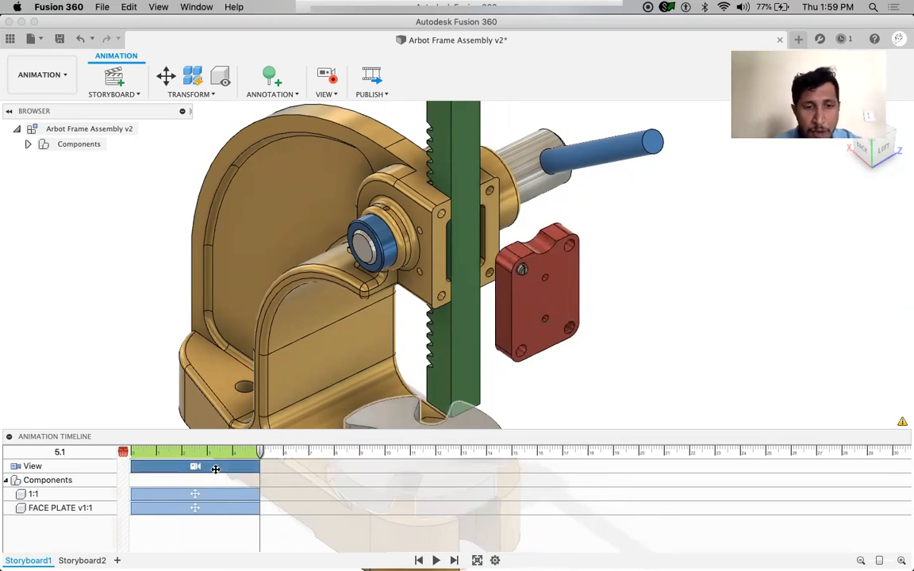
drag(257, 467, 204, 468)
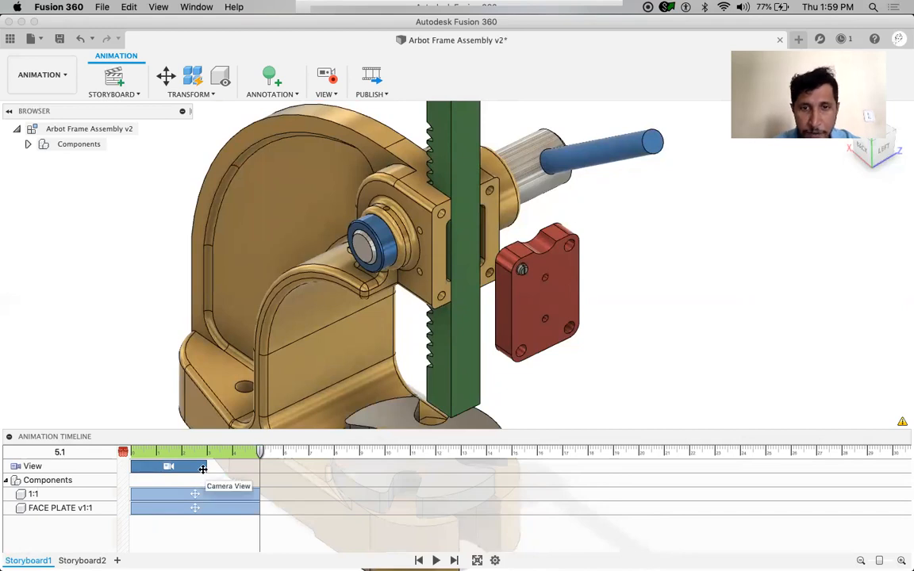
drag(260, 453, 127, 452)
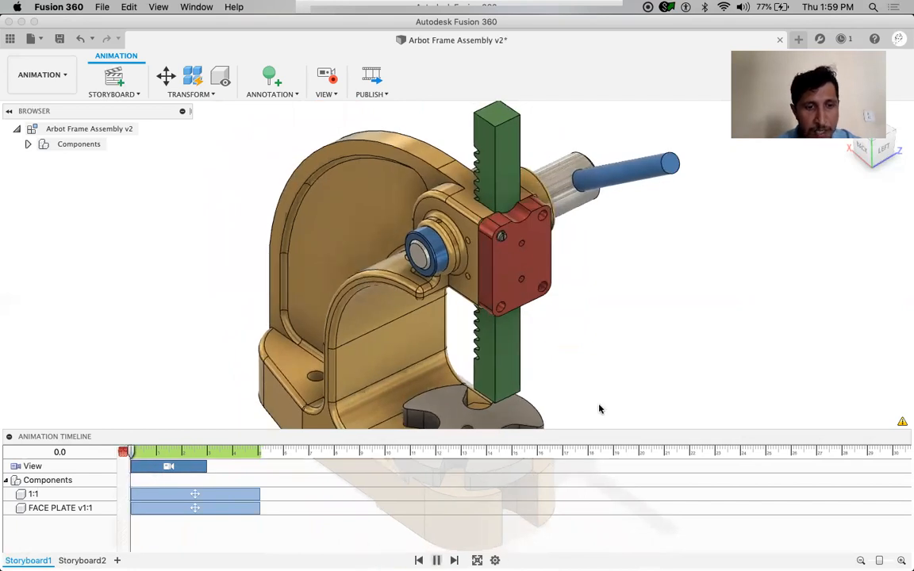
key(space)
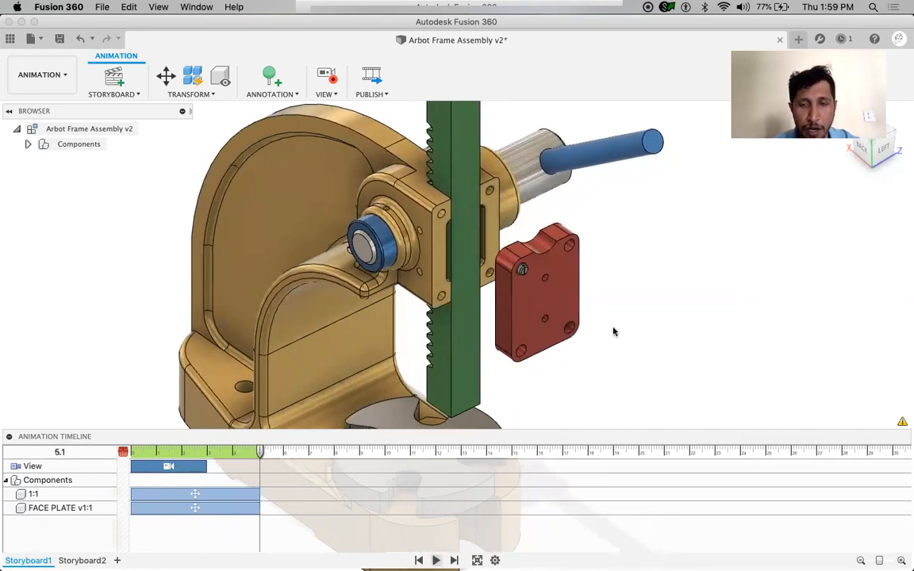
Shift the screw and face plate move actions together so that they start at 1 second.
click(204, 496)
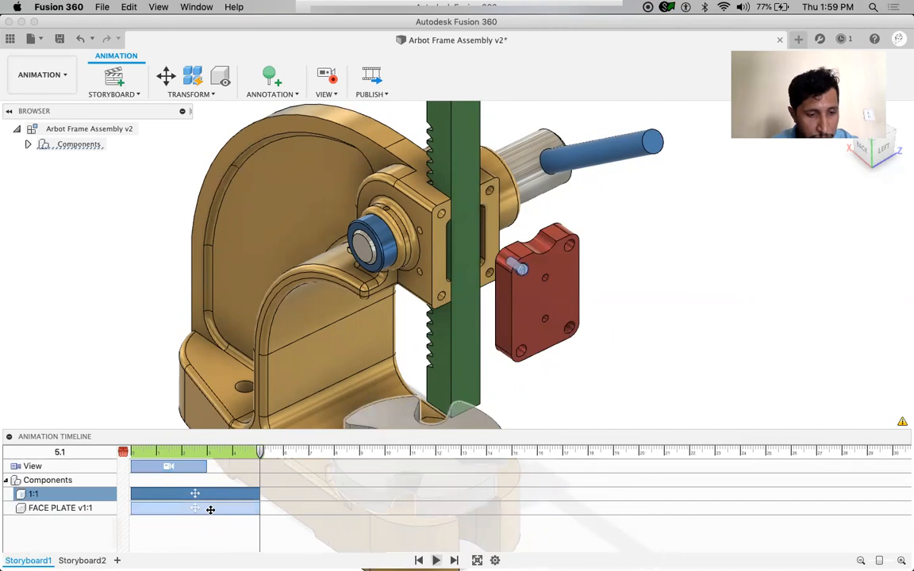
click(211, 509)
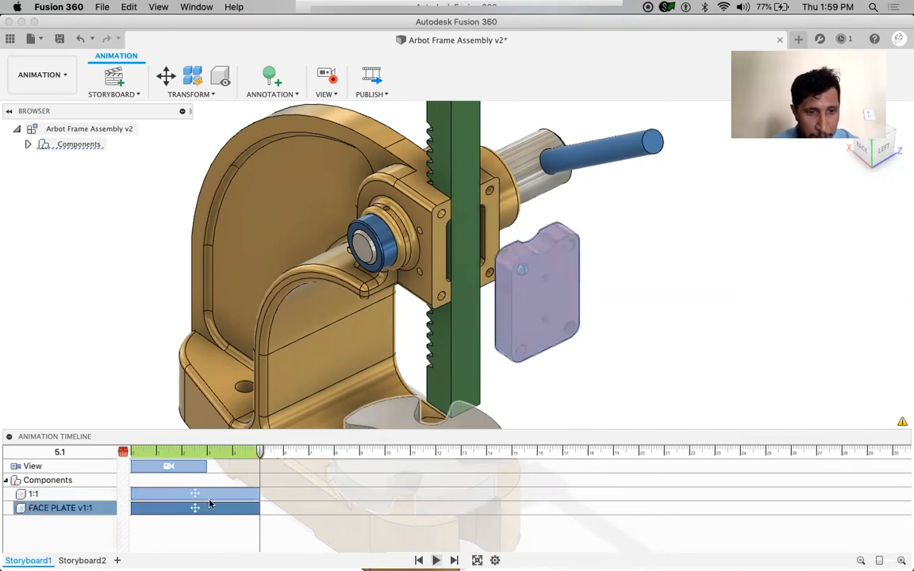
shift+click(202, 494)
drag(202, 494, 222, 498)
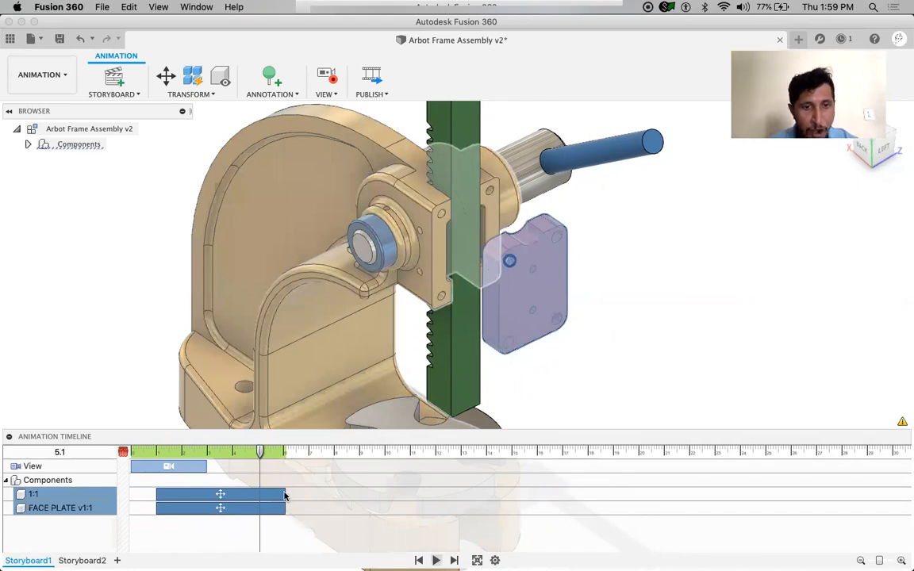
Shorten the screw and face plate move actions to end at 5 seconds and replay the animation from the start.
drag(283, 493, 257, 492)
drag(260, 451, 123, 452)
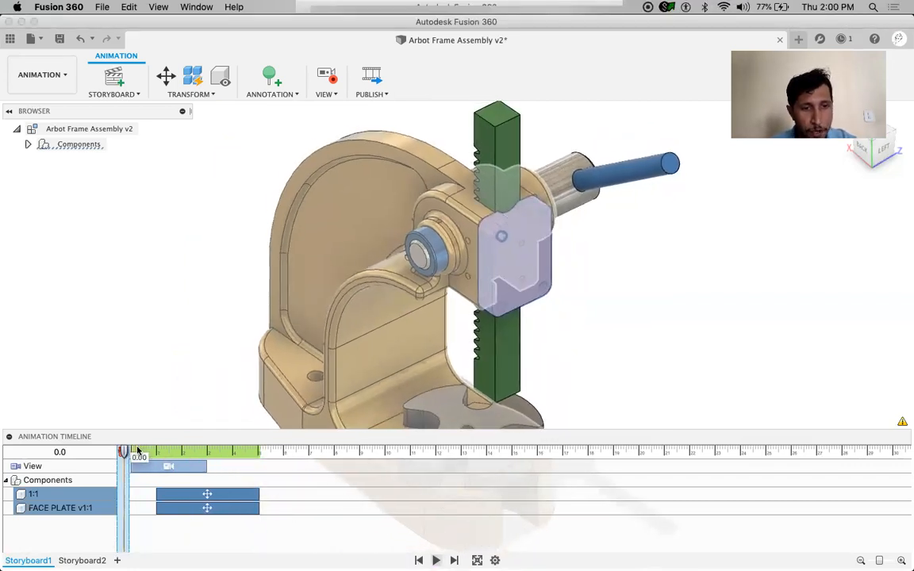
click(437, 560)
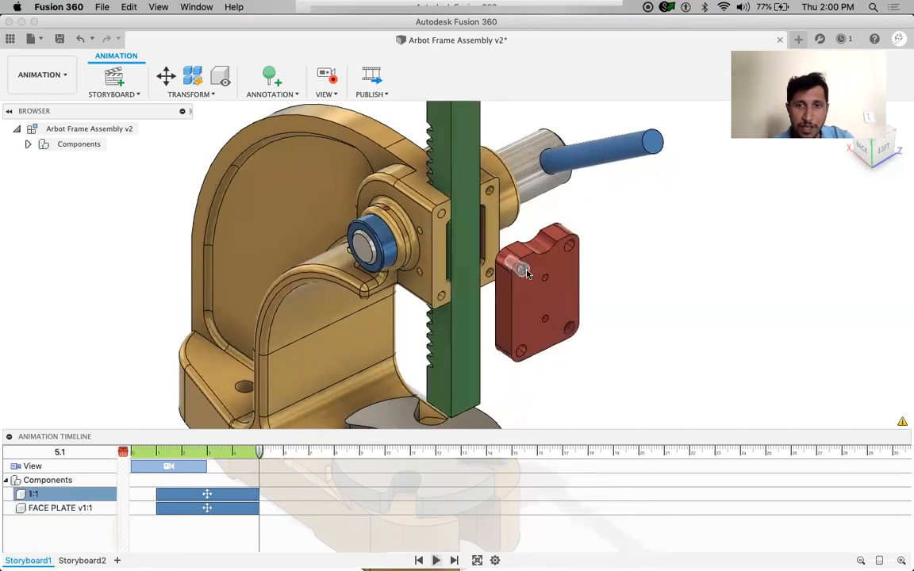
click(514, 294)
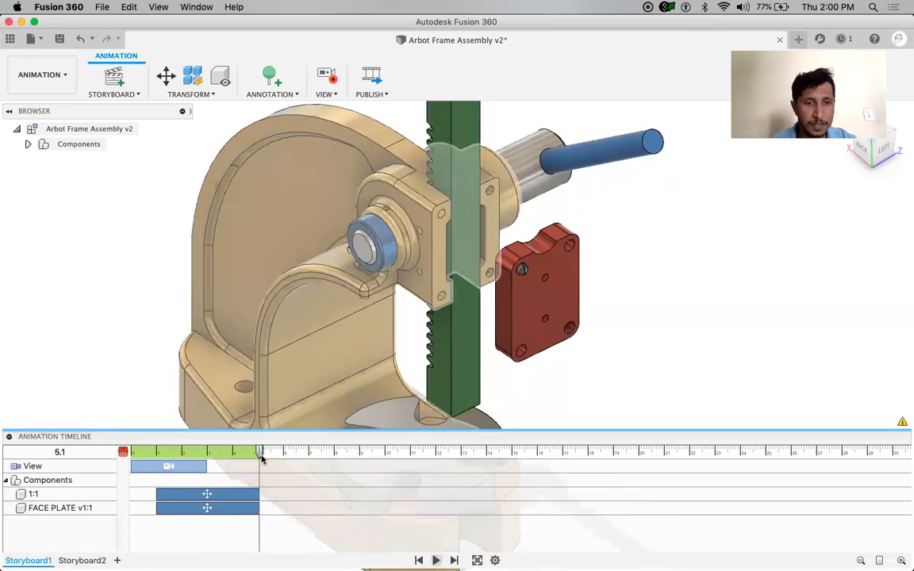
At the 8-second mark, turn the camera to the top-left-front view and transform the screw by a Z distance of 30 mm.
drag(262, 459, 333, 462)
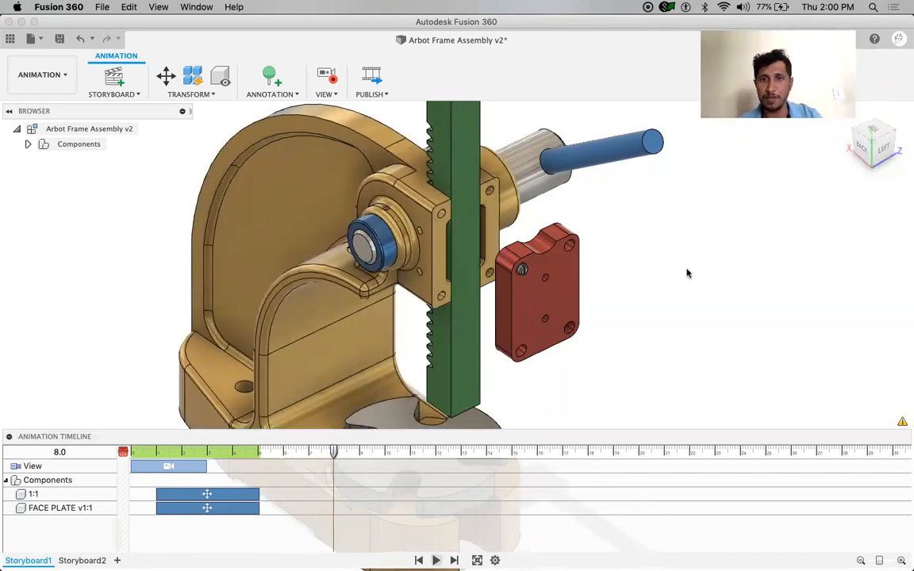
click(895, 136)
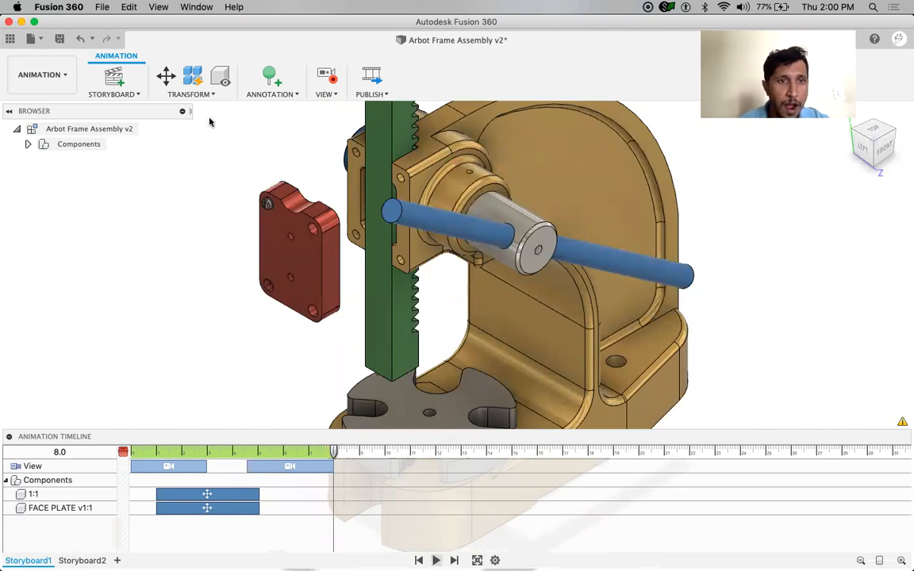
click(166, 75)
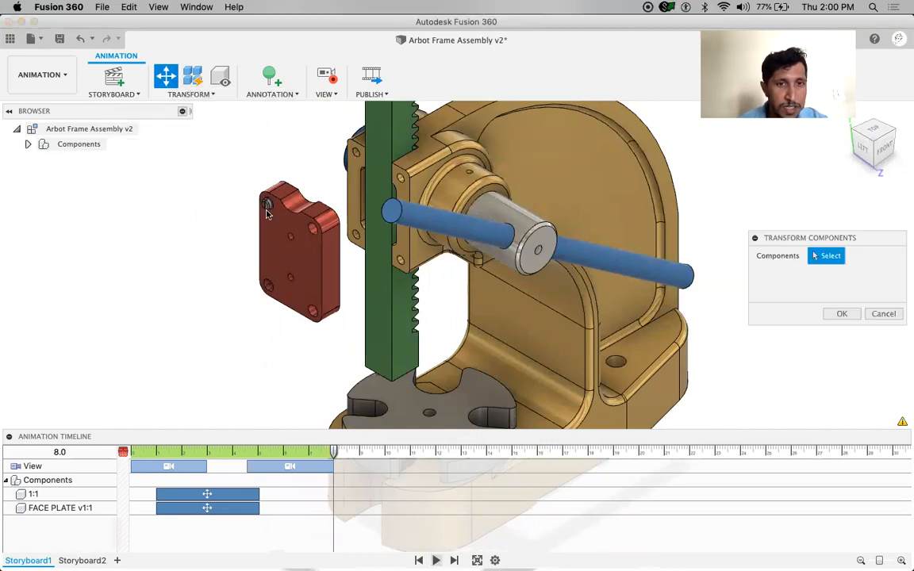
click(267, 213)
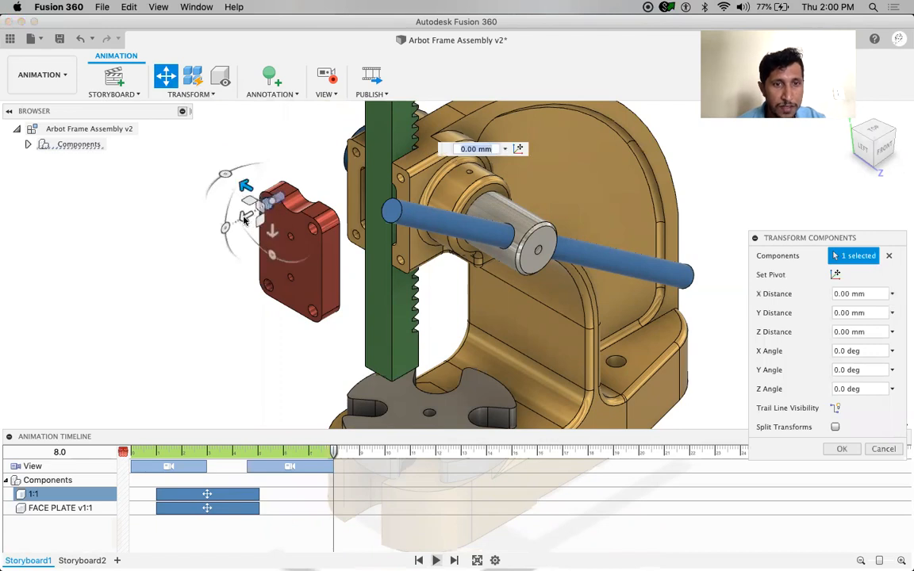
drag(230, 227, 193, 254)
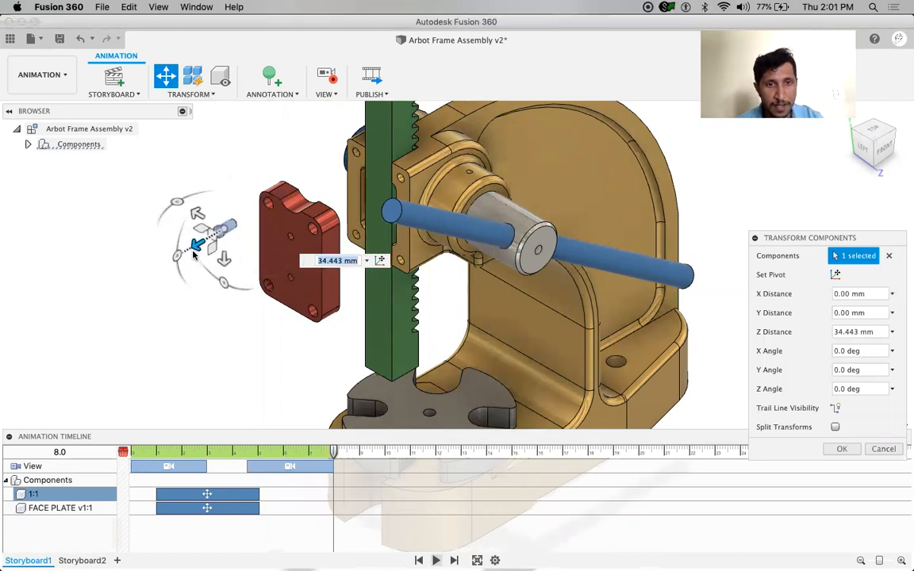
text(30)
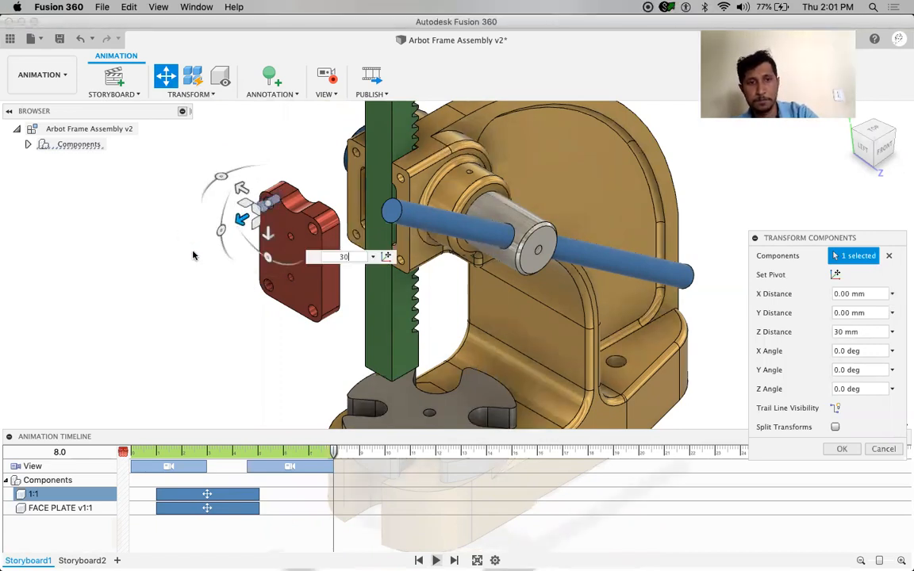
key(Return)
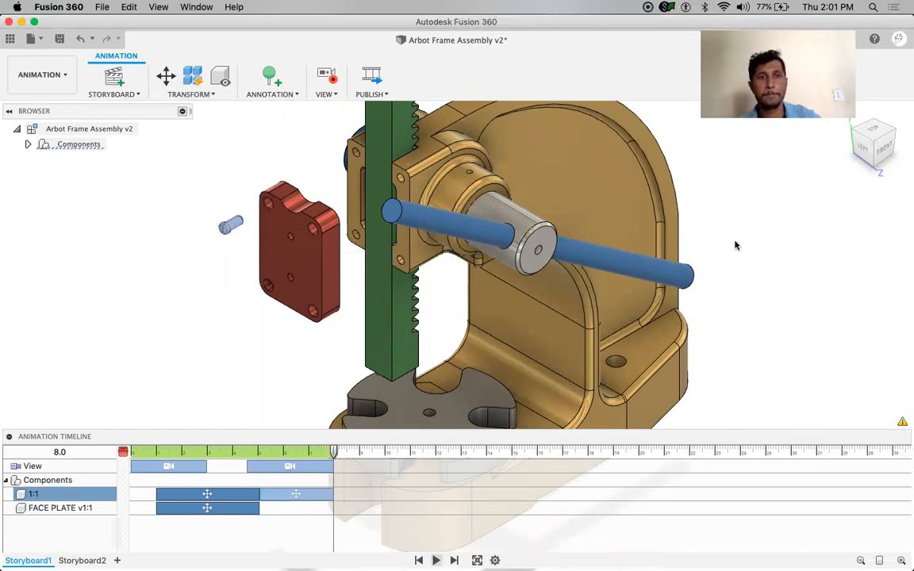
Rewind the storyboard to 0 seconds and play back the camera turn and the screw's removal from the face plate.
click(768, 264)
drag(335, 454, 124, 477)
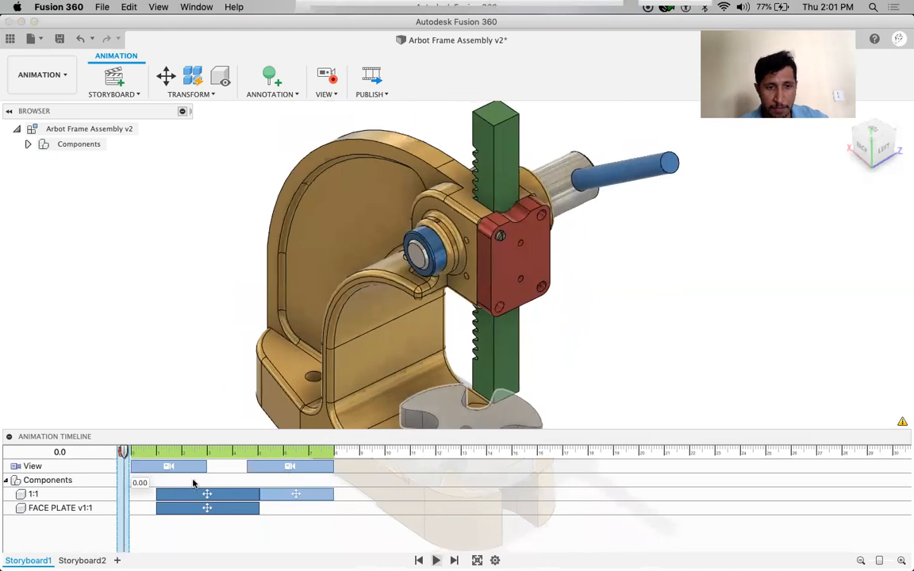
key(space)
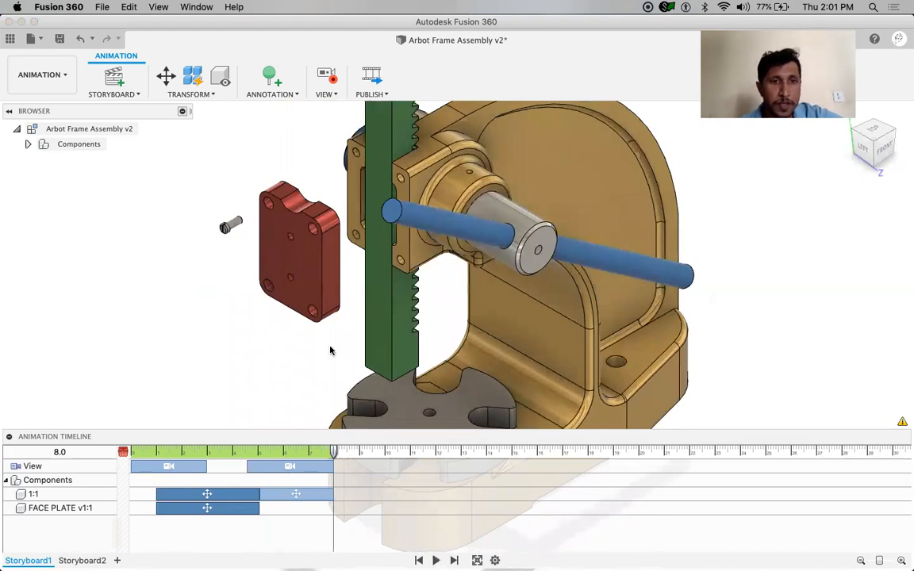
Shorten the second camera view action to end at about 7 seconds and extend the screw's second move action to 10 seconds.
click(321, 470)
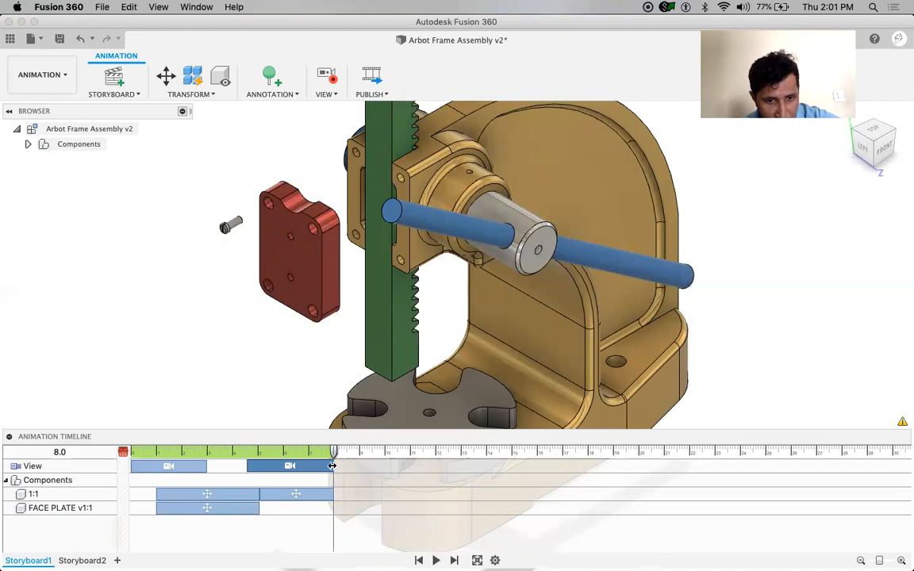
drag(331, 466, 307, 465)
click(307, 493)
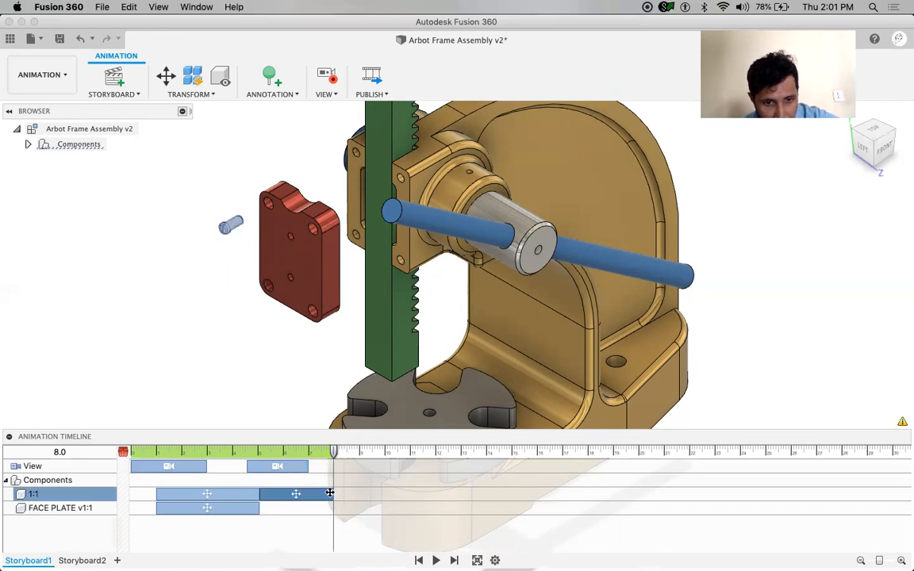
drag(330, 494, 355, 495)
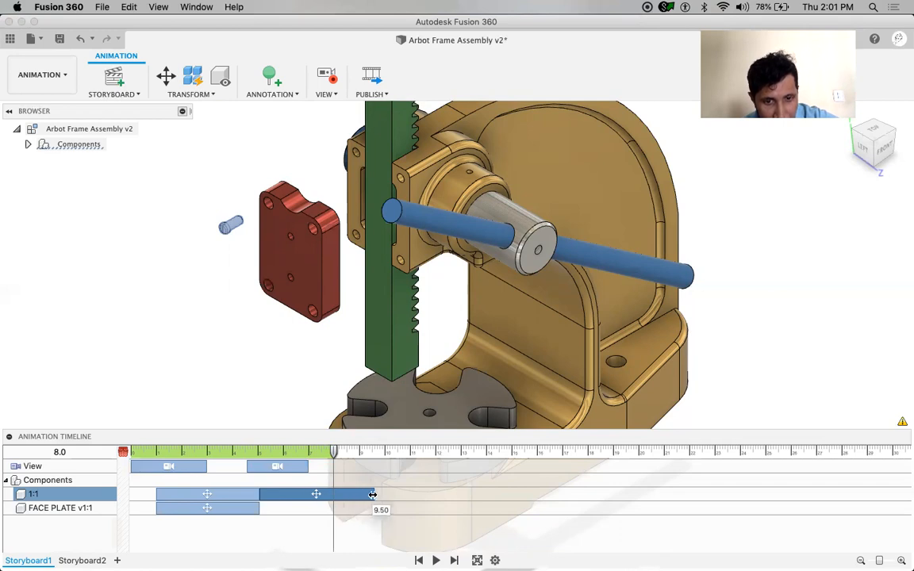
drag(380, 495, 384, 495)
Scrub the playhead back before the screw's second move and play the retimed section.
click(315, 452)
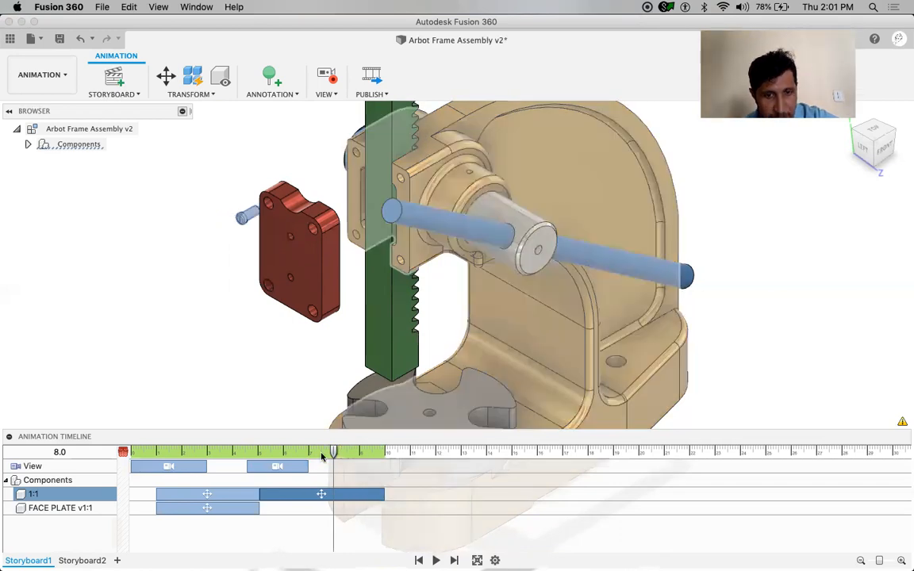
drag(297, 455, 230, 453)
click(669, 353)
key(space)
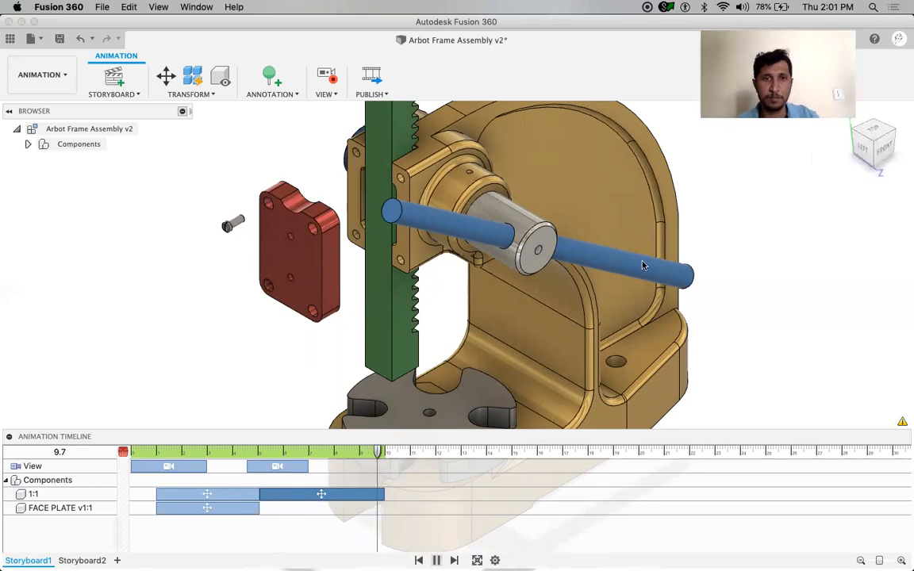
Record a camera view at 13.1 seconds from the top-front-right corner, framing the slotted table plate on the base.
drag(385, 454, 461, 458)
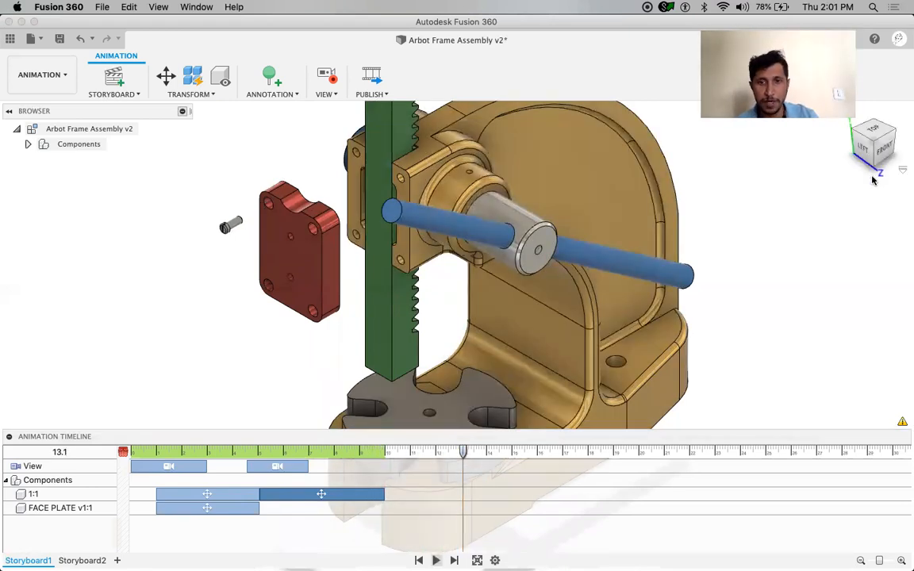
click(896, 135)
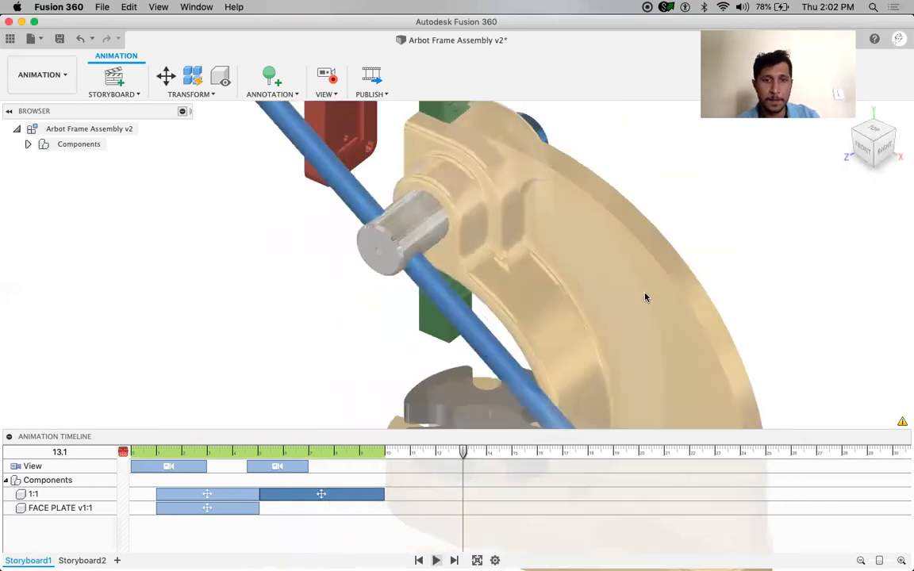
middle_drag(398, 275, 406, 243)
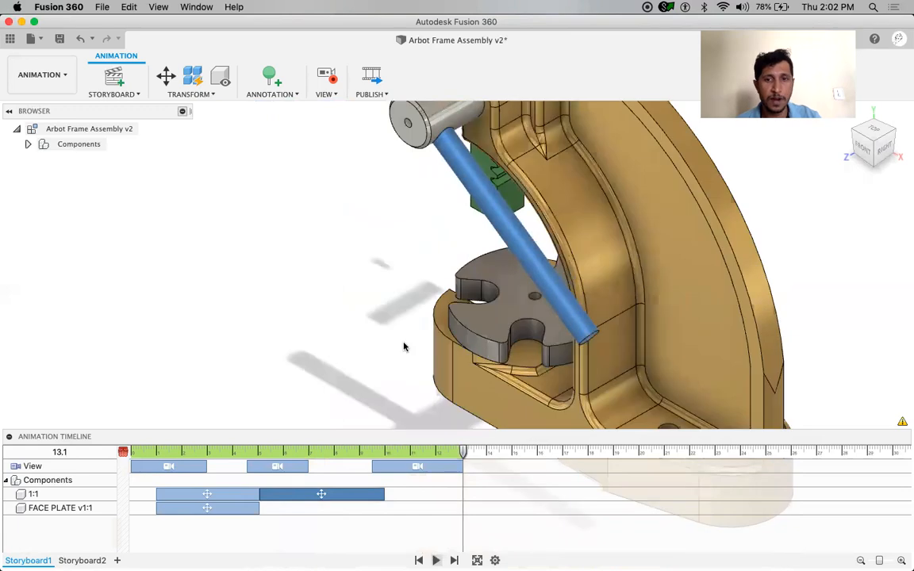
click(512, 343)
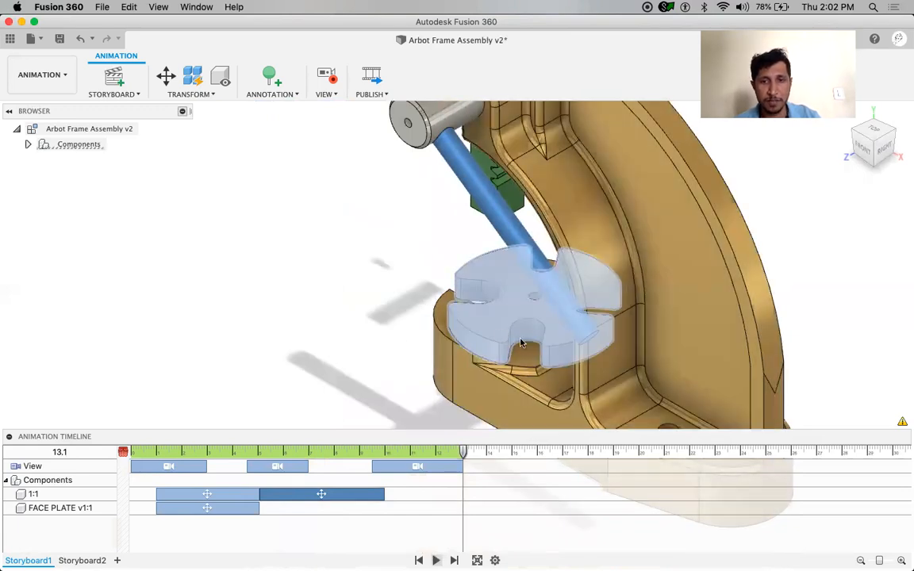
click(257, 190)
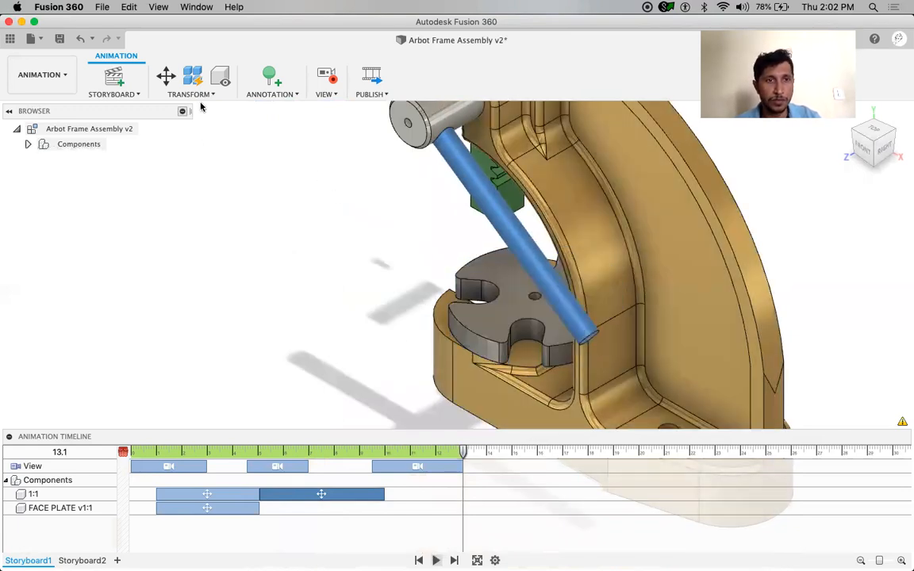
Transform the table plate off the base by an X distance of about 130 mm at the 13.1-second mark.
click(166, 76)
click(518, 304)
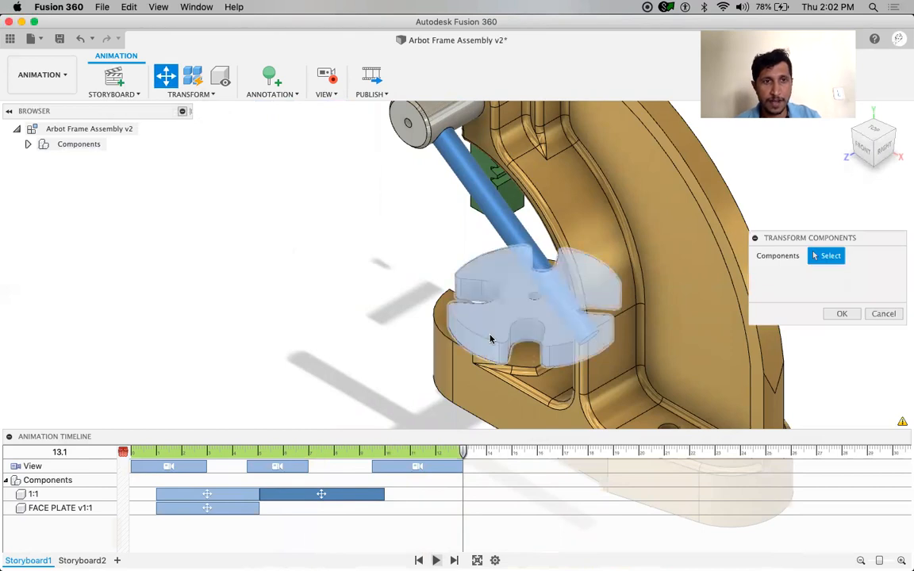
drag(496, 304, 241, 285)
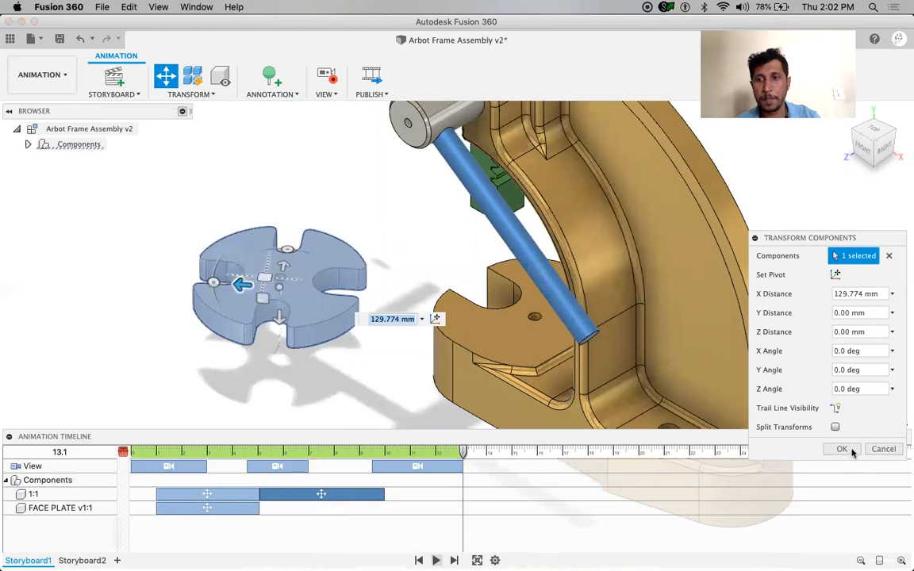
click(843, 450)
Turn the camera back to the left side and record a view at 17.1 seconds framing the pinion shaft and handle.
scroll(822, 377, up, 2)
scroll(822, 378, down, 3)
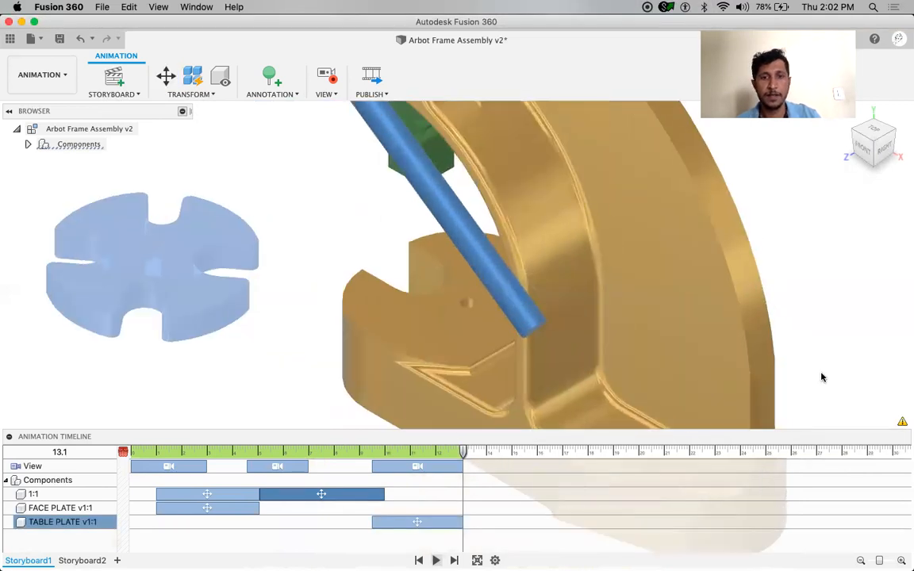
click(894, 132)
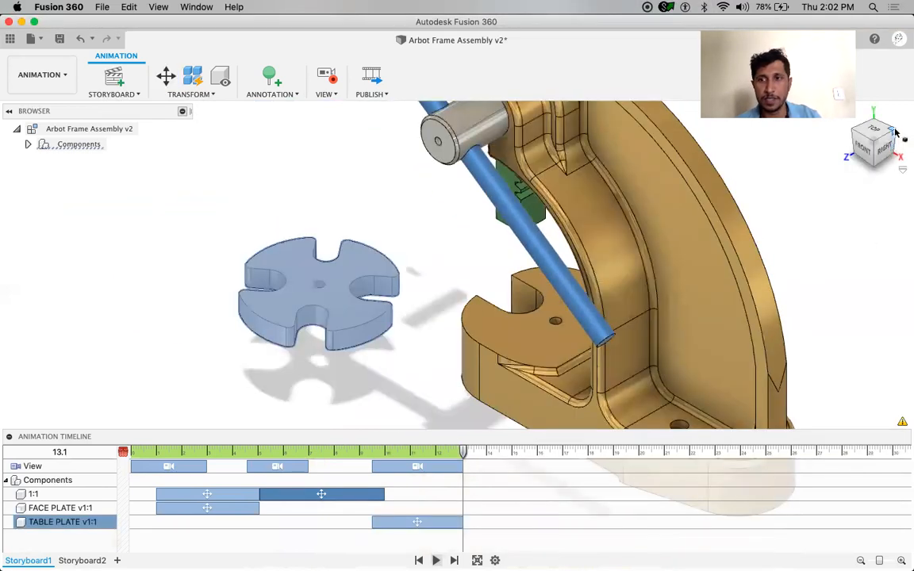
click(853, 131)
middle_drag(666, 292, 700, 382)
scroll(700, 381, up, 1)
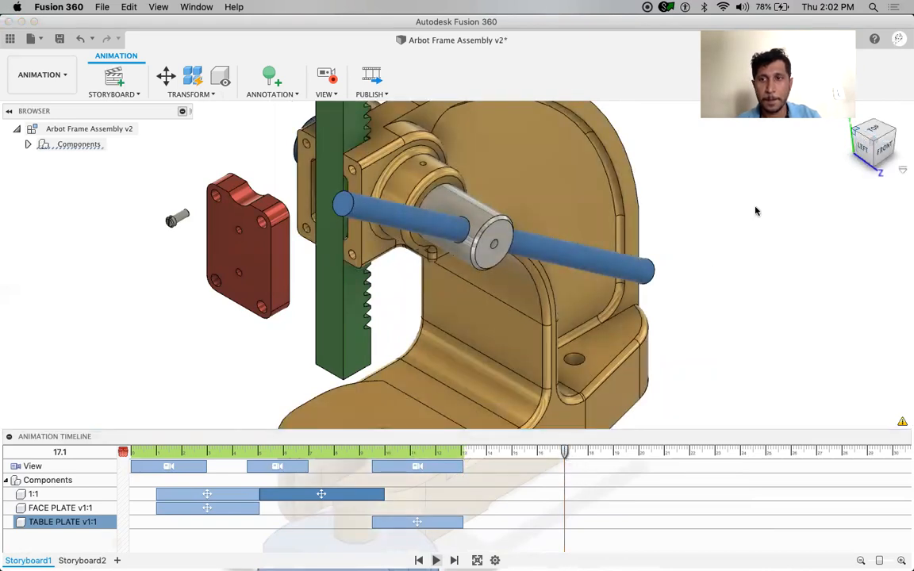
shift+middle_drag(679, 249, 719, 316)
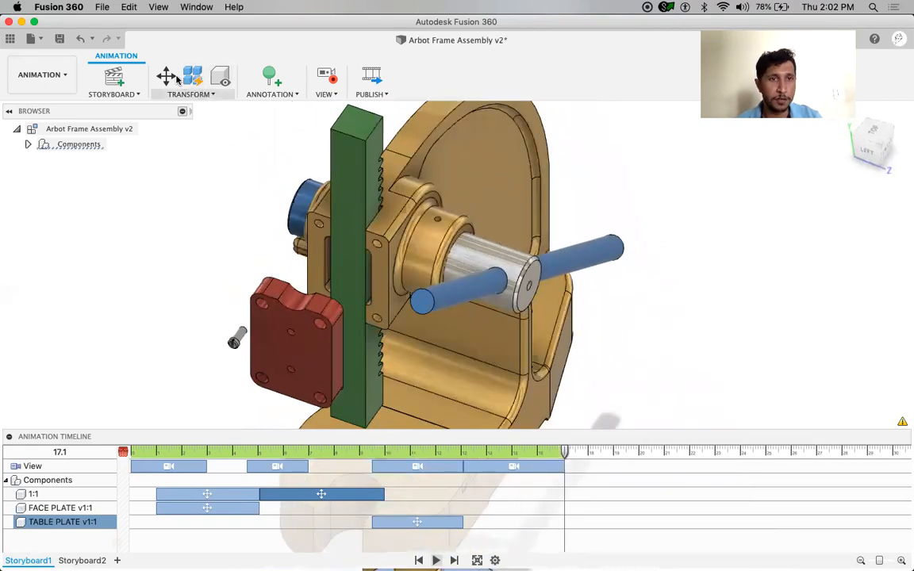
Transform the pinion shaft together with its handle out of the frame by a Y distance of about -153 mm.
click(166, 75)
click(573, 260)
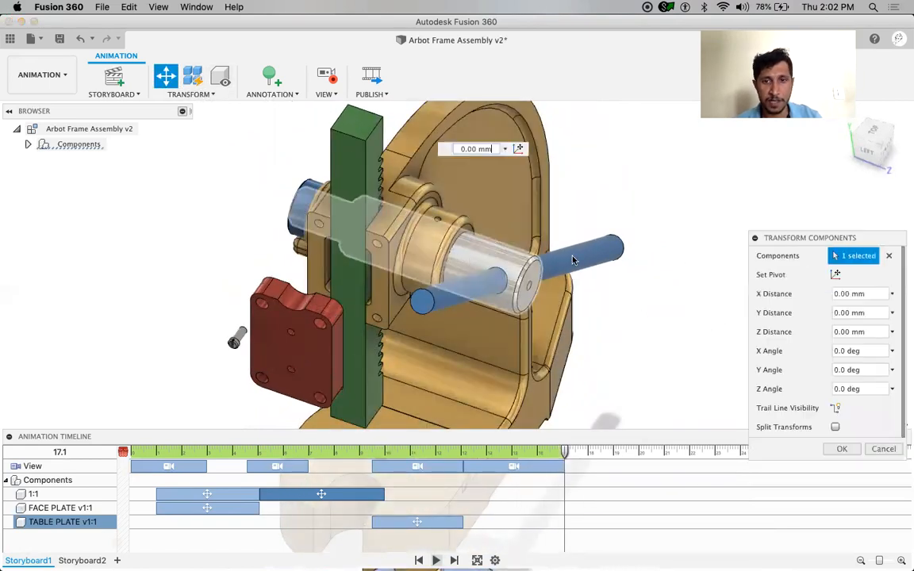
click(489, 267)
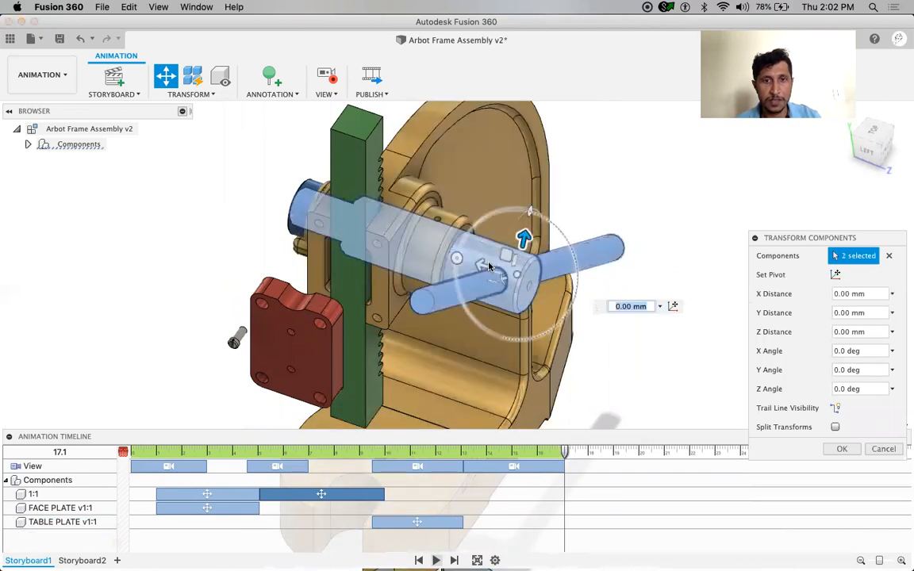
drag(490, 268, 772, 347)
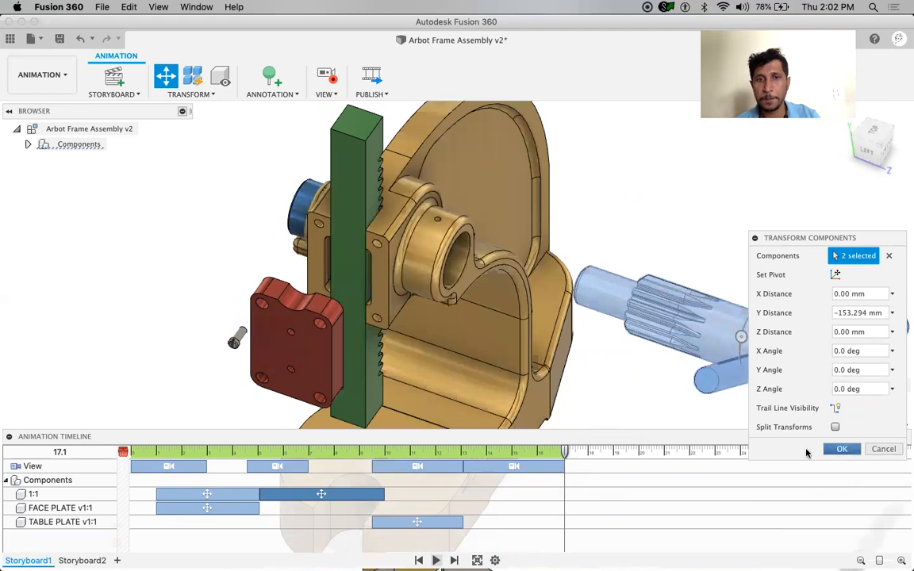
click(843, 449)
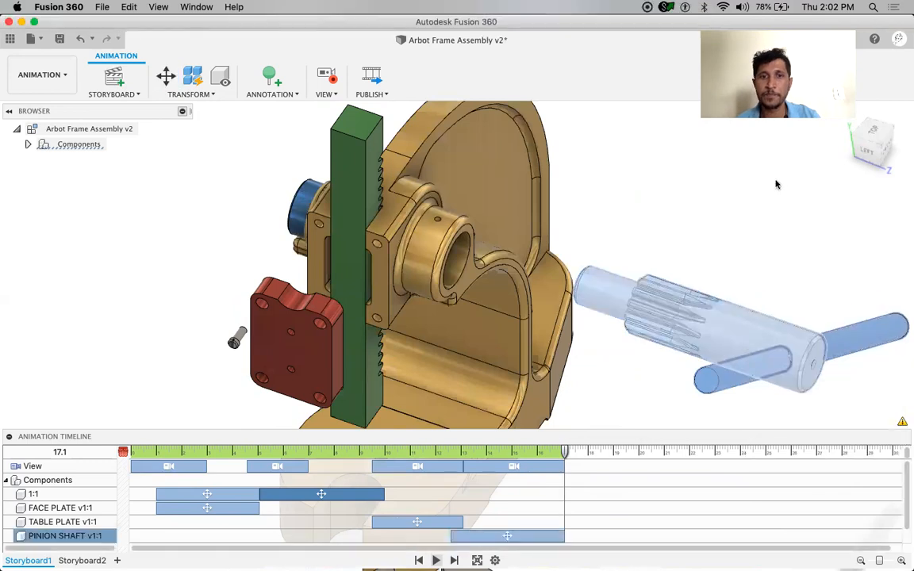
Turn the camera to the front and record a view at 20.1 seconds framing the pinion shaft, handle and toothed ram.
click(889, 153)
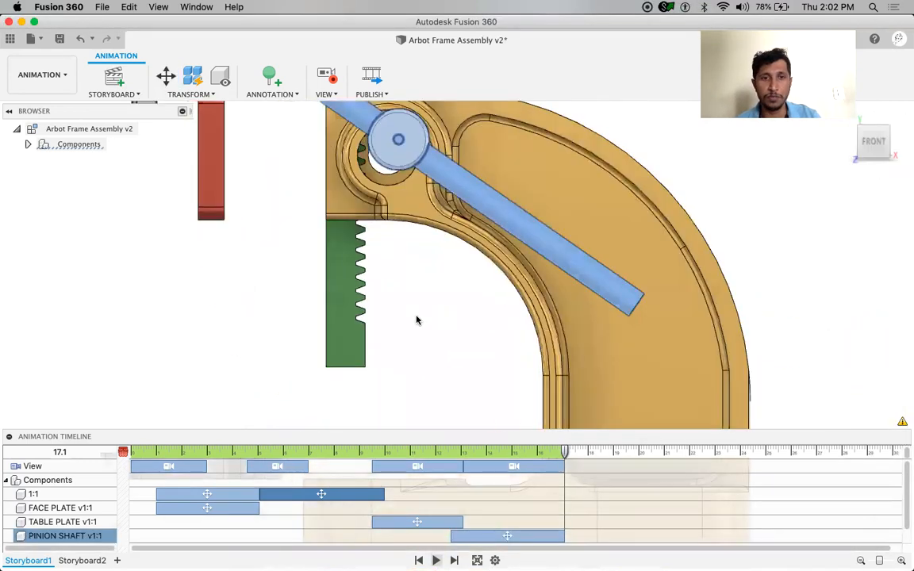
scroll(418, 322, down, 5)
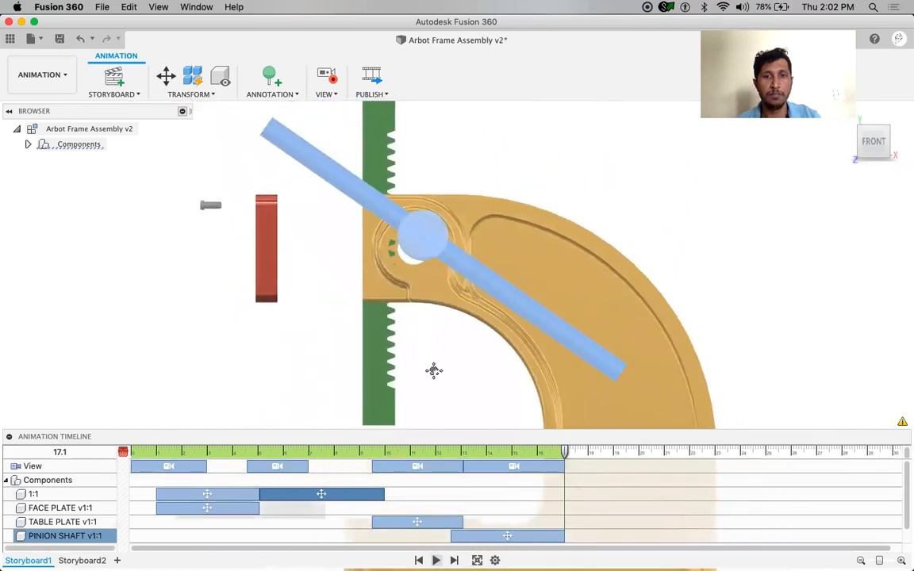
drag(600, 454, 643, 453)
middle_drag(530, 189, 554, 191)
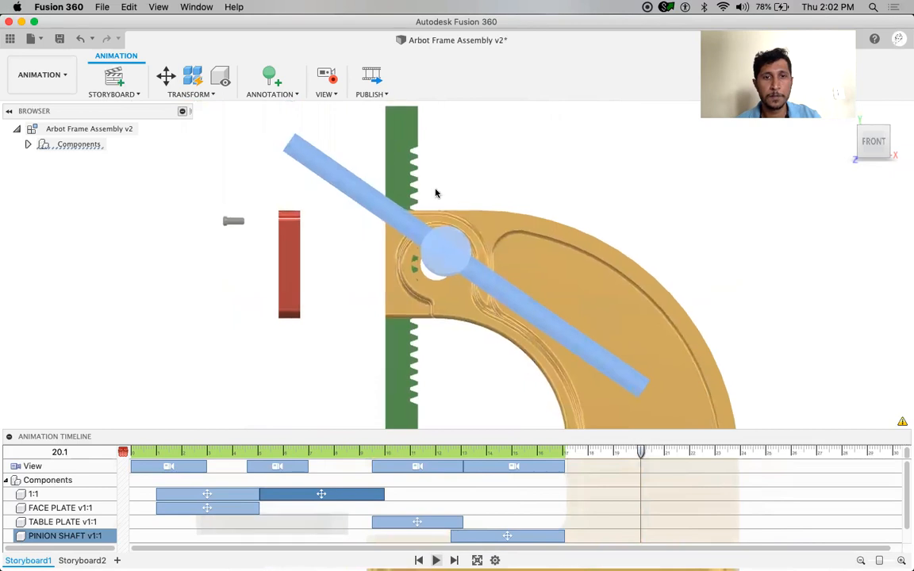
Transform the toothed ram by a Y distance of about -40.6 mm and record an angled view at 23.5 seconds.
click(165, 76)
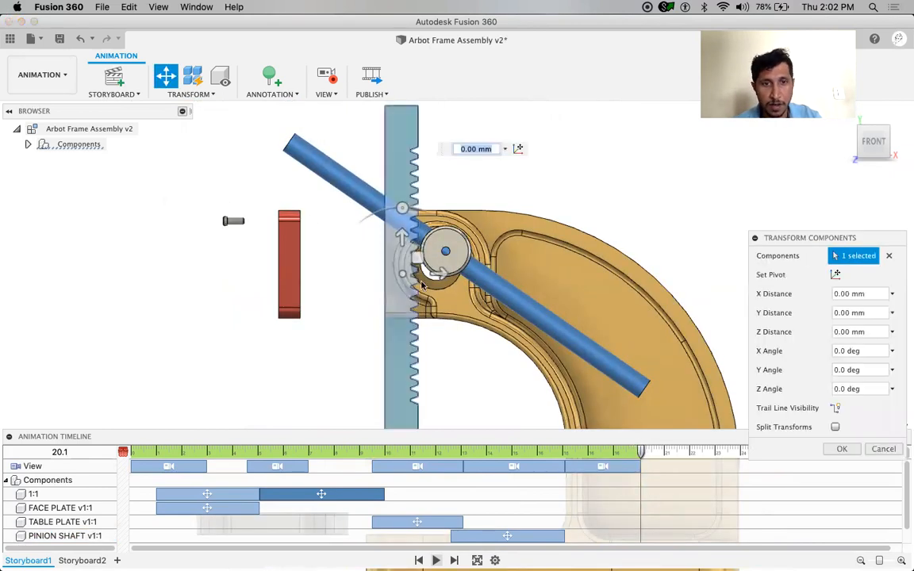
drag(413, 277, 371, 278)
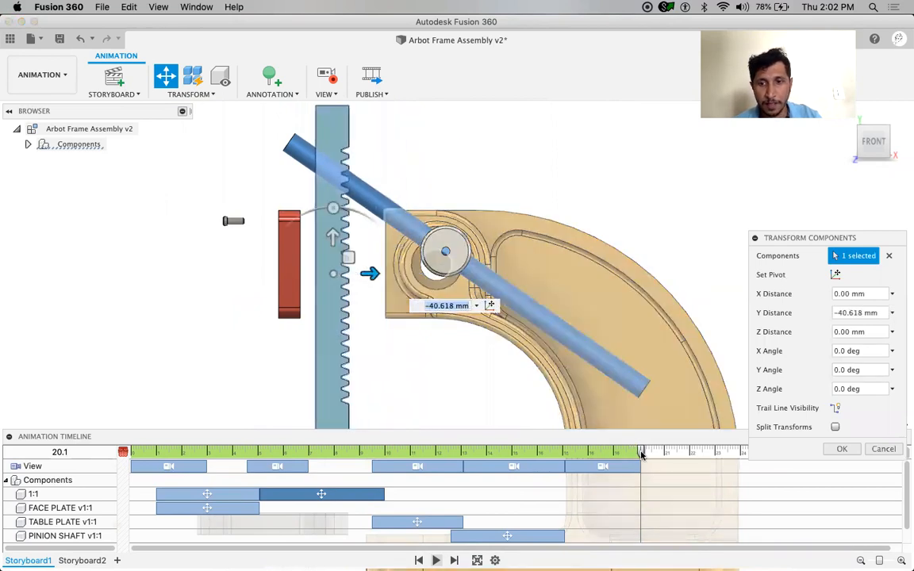
click(676, 451)
click(727, 451)
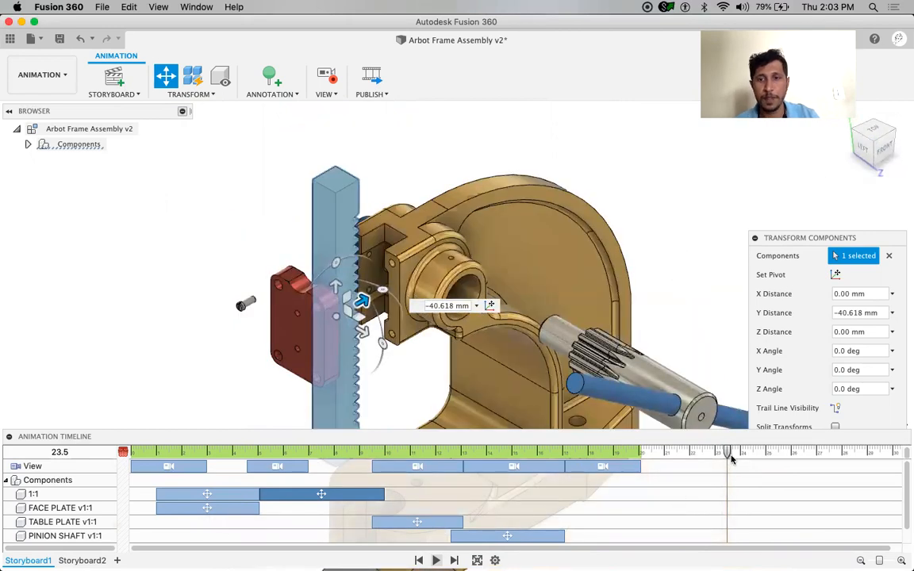
Play the storyboard animation from the 0-second mark to check the recorded views and component moves.
drag(480, 465, 132, 463)
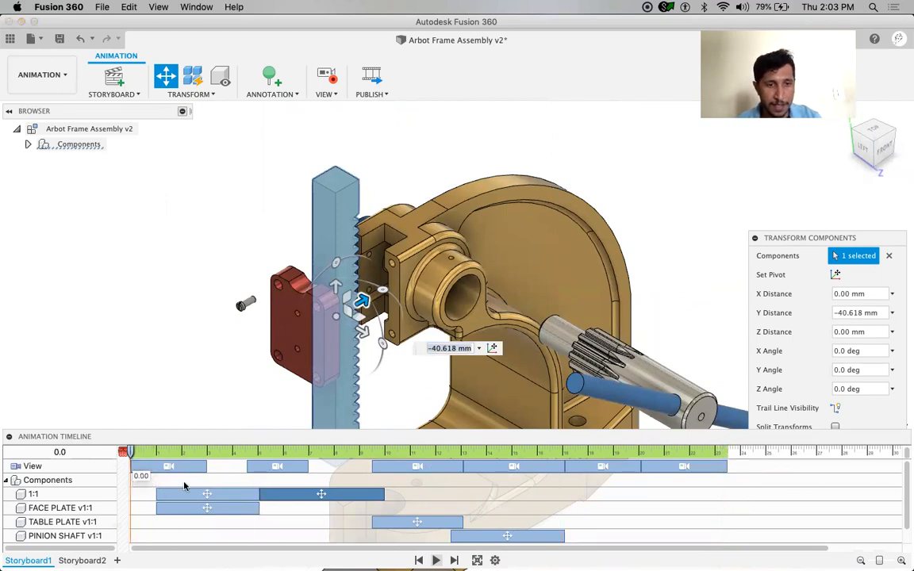
click(436, 561)
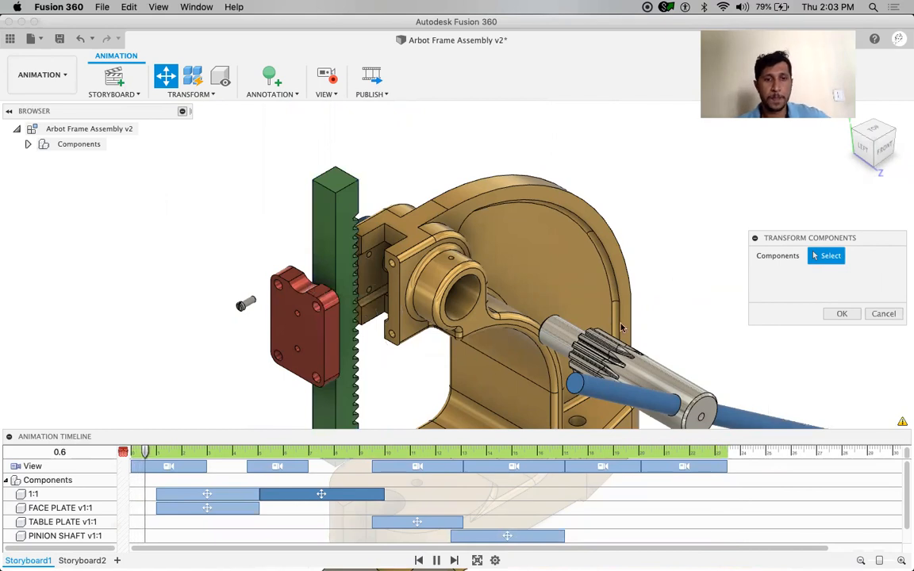
click(834, 319)
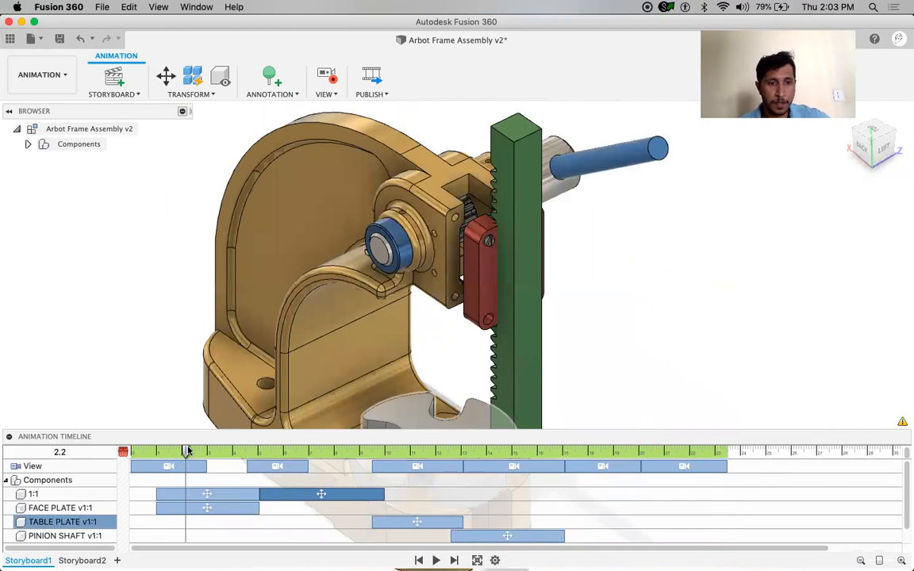
drag(136, 453, 124, 451)
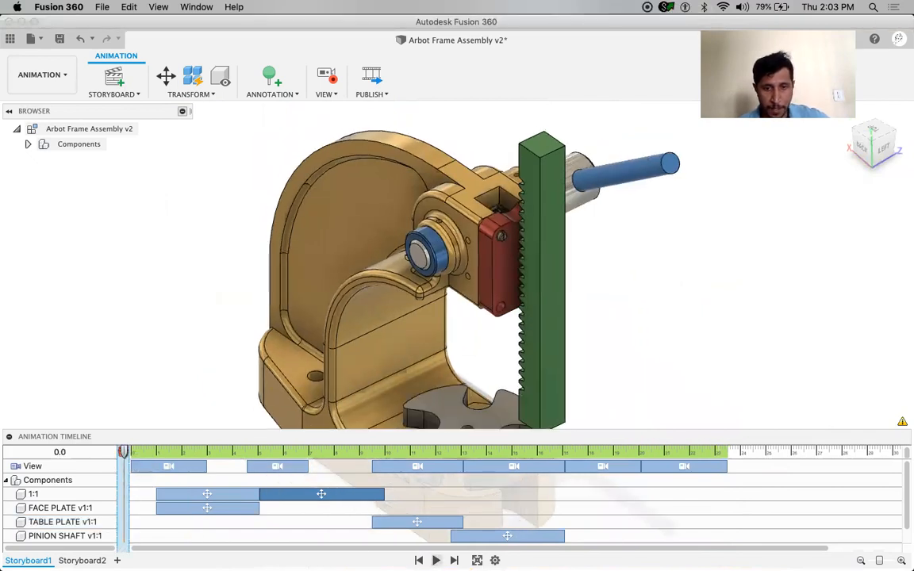
key(space)
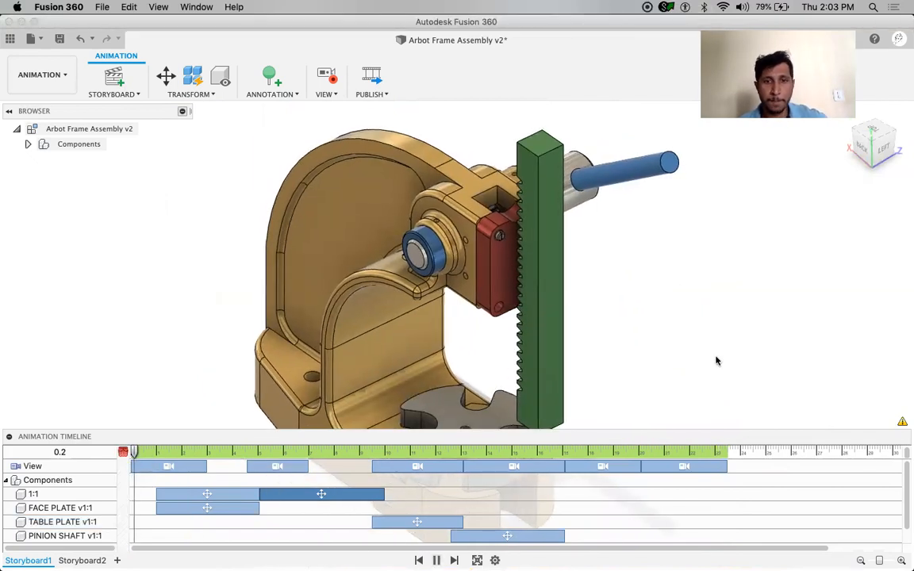
Undo the latest camera views, the ram's move and the pinion shaft's transform, back to the 17.1-second mark.
key(super+z)
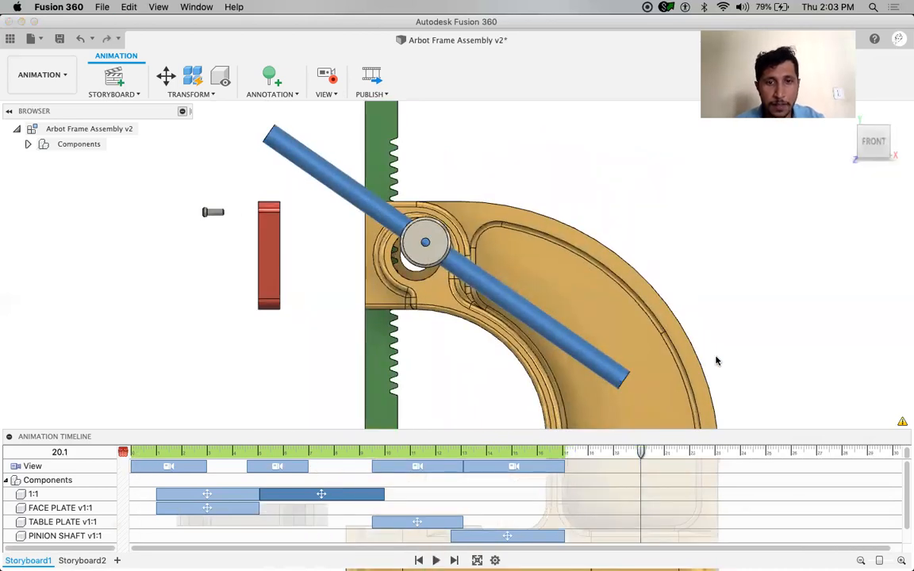
key(super+z)
From the front view at 17.1 seconds, transform the toothed ram away from the frame by a Y distance of about -42.9 mm.
drag(893, 131, 886, 154)
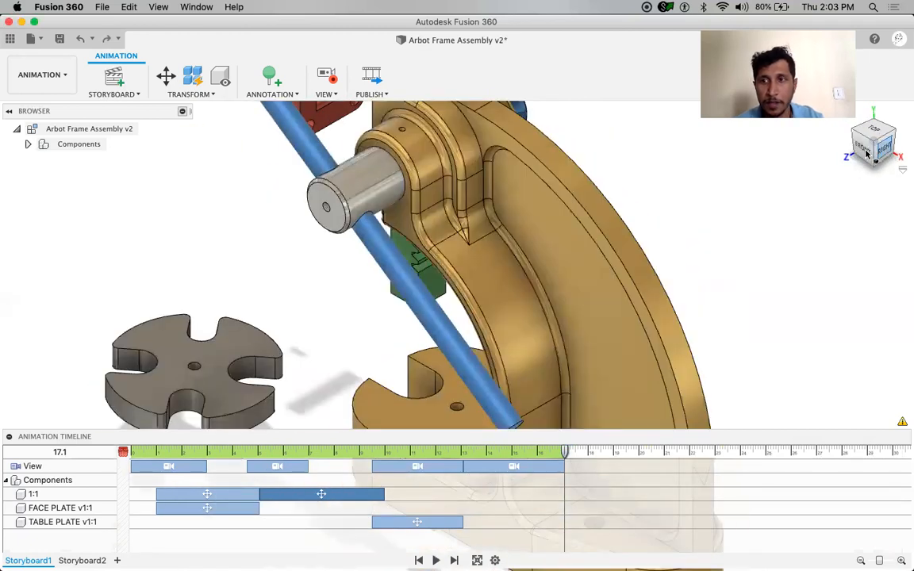
click(860, 162)
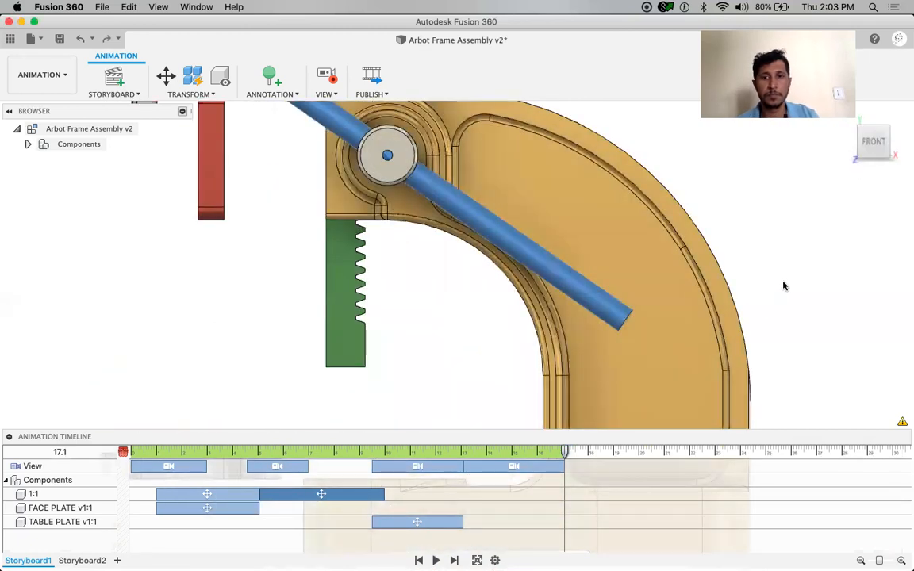
click(165, 77)
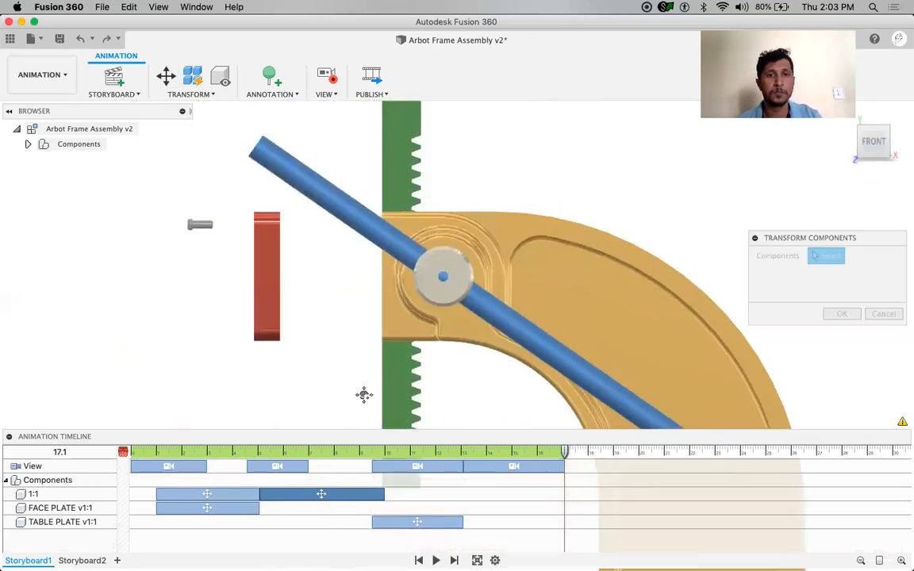
click(425, 378)
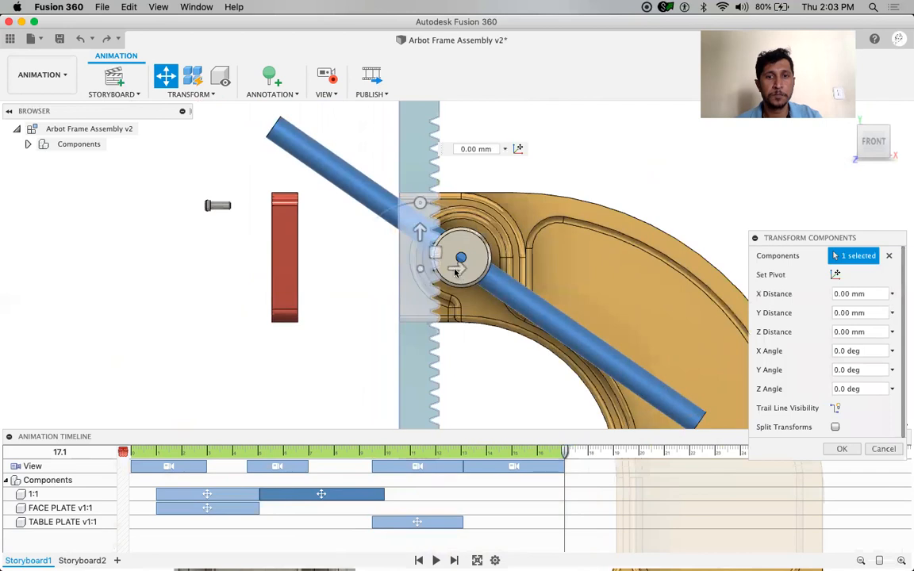
drag(456, 269, 369, 269)
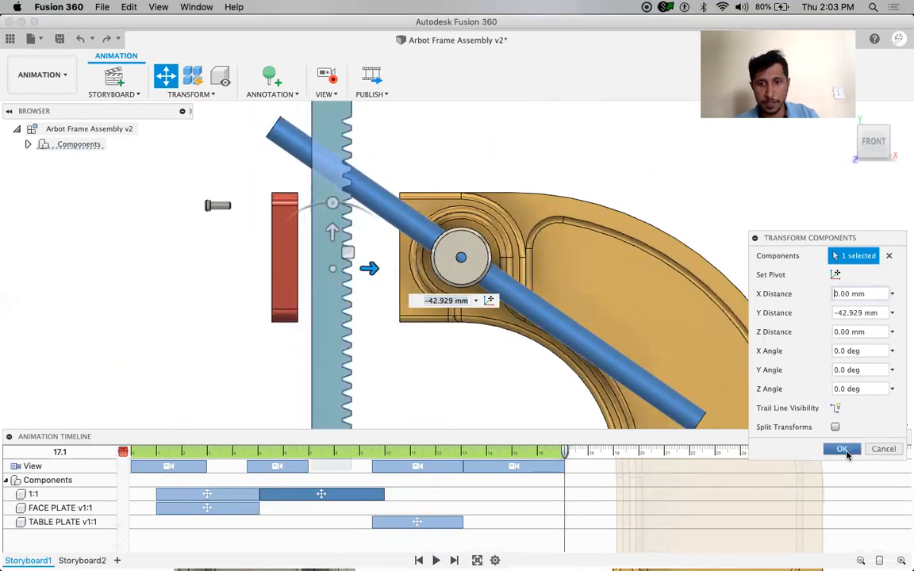
click(843, 450)
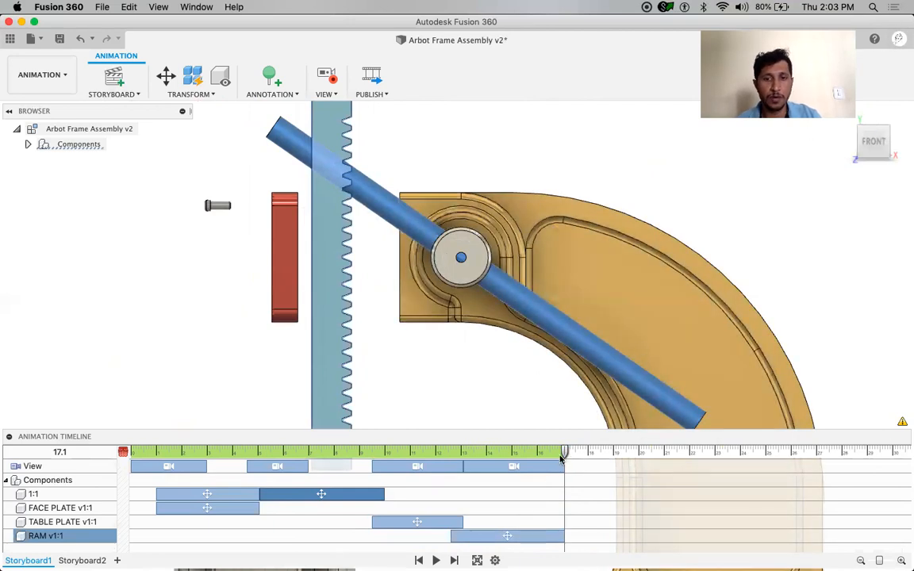
Replay the whole animation from the 0-second mark to check the ram's movement.
drag(466, 458, 128, 453)
click(672, 315)
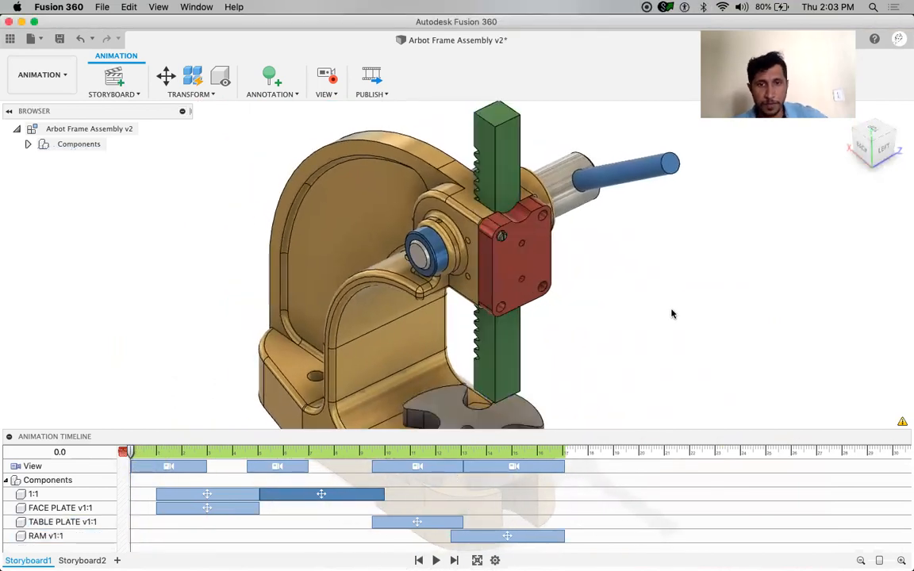
key(space)
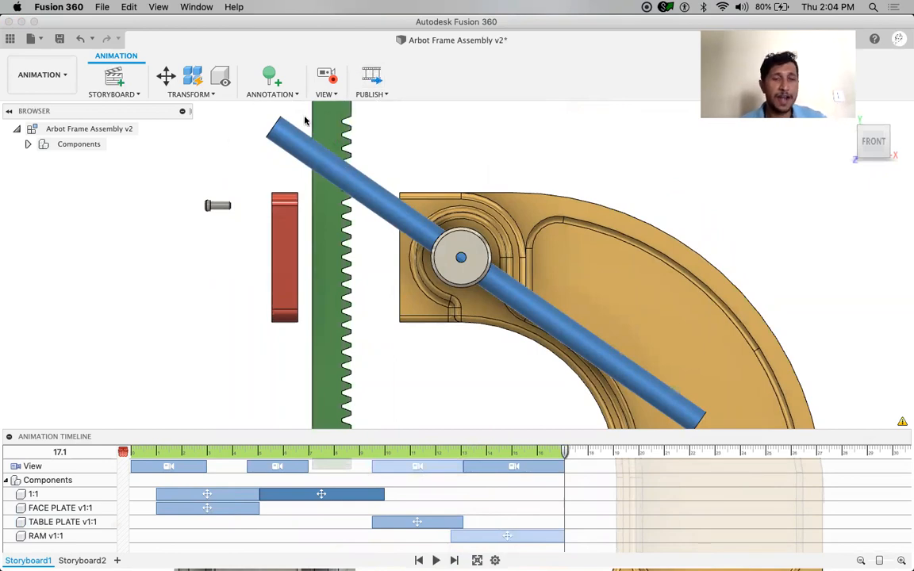
Try to attach a callout annotation to the red face plate.
click(270, 76)
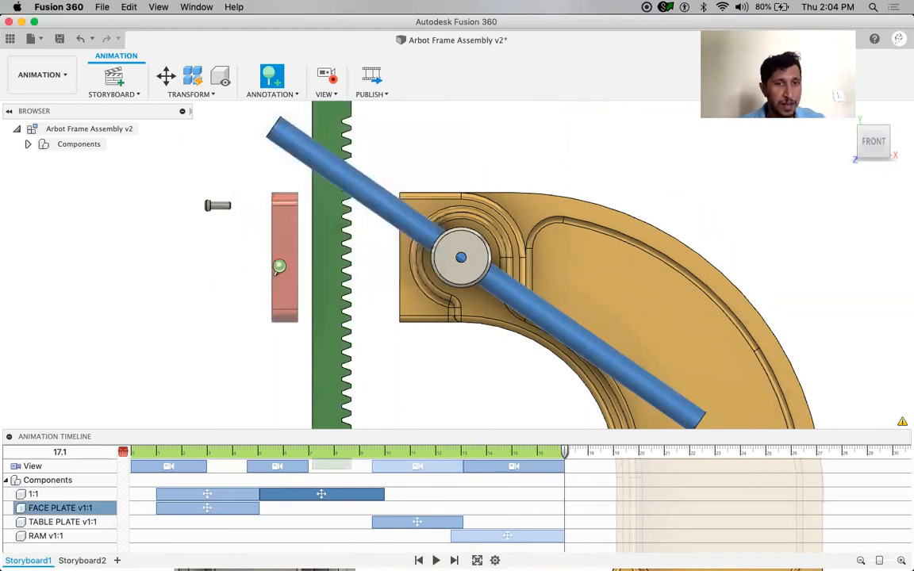
click(280, 267)
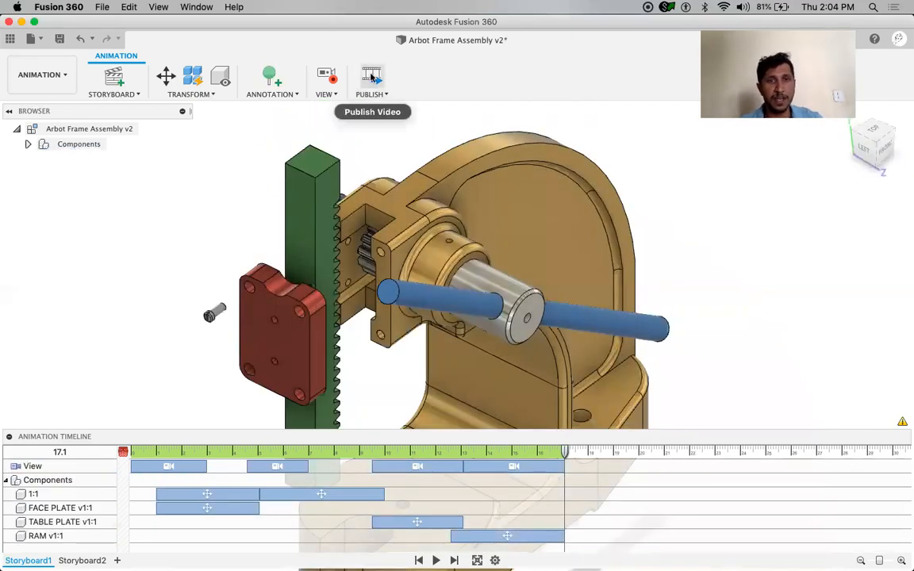
Set up video publishing for the current storyboard only at a resolution of 1920 x 1080 (16:9).
click(371, 76)
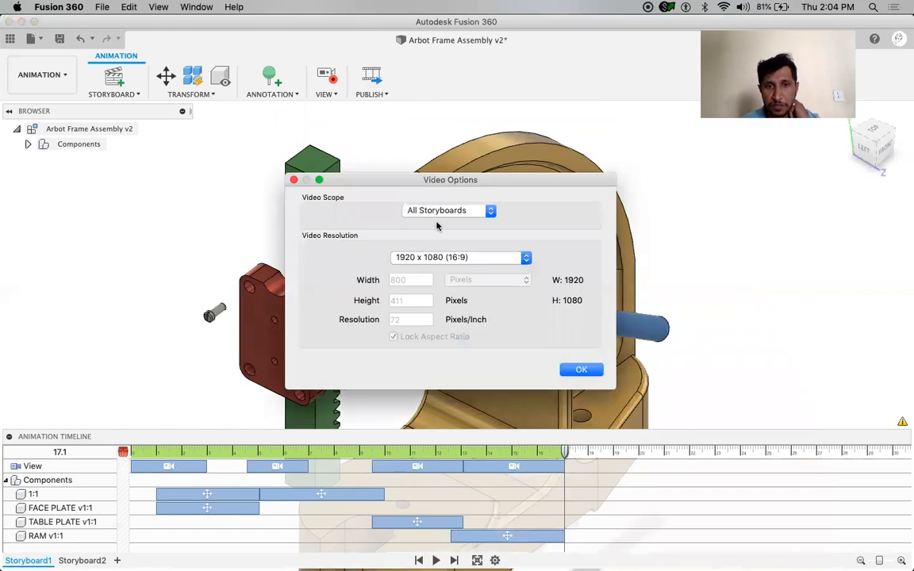
click(493, 263)
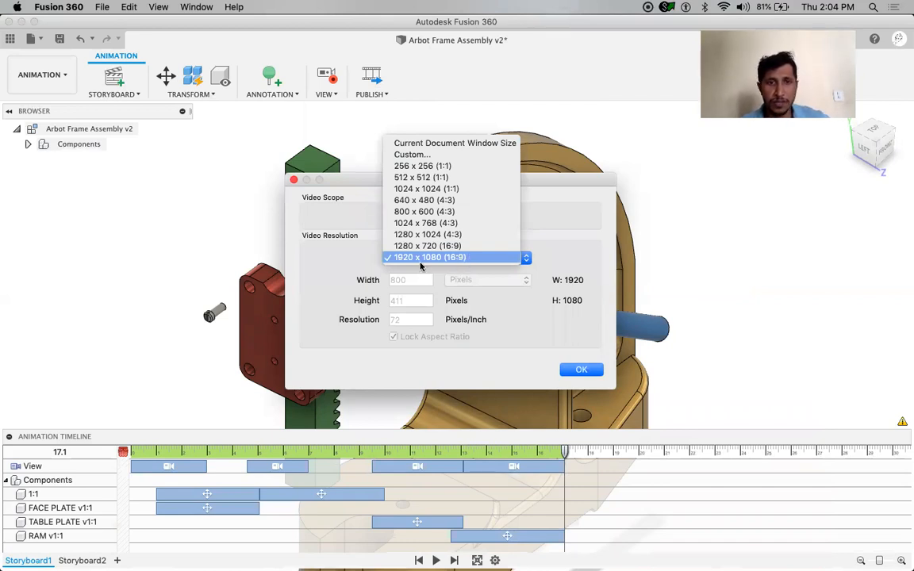
click(473, 258)
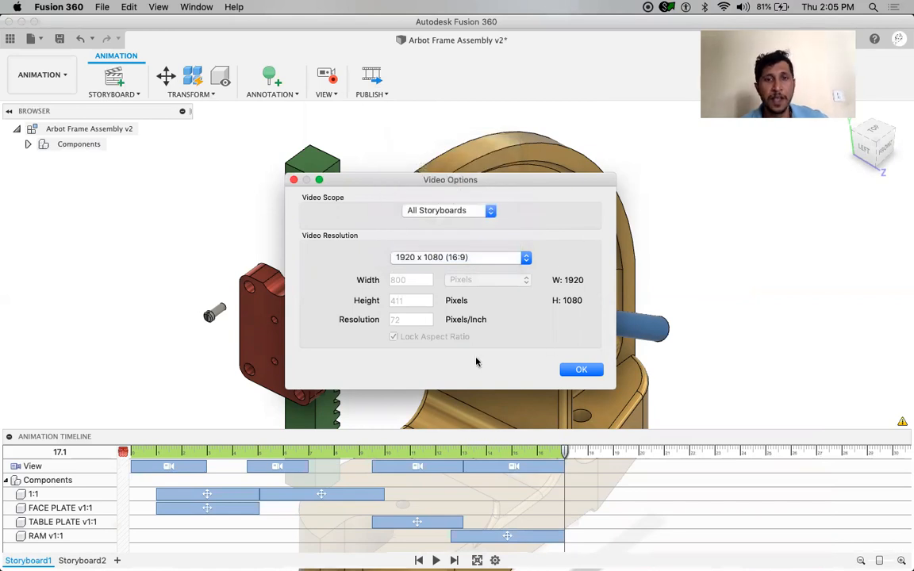
click(486, 210)
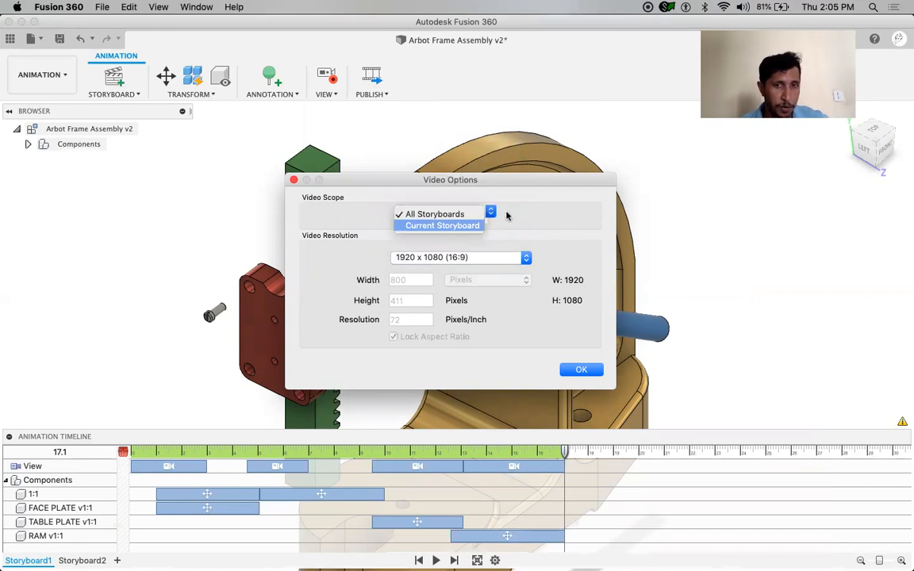
click(458, 227)
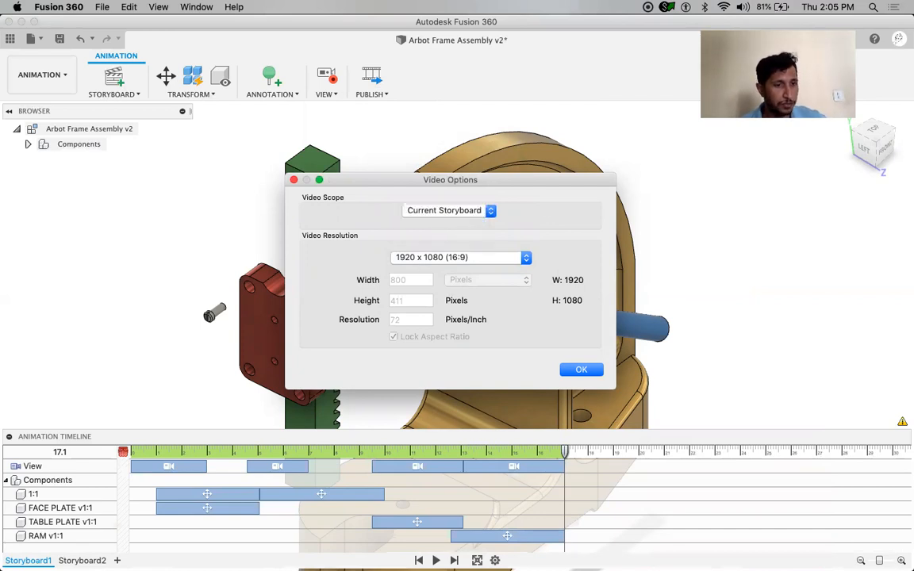
click(581, 371)
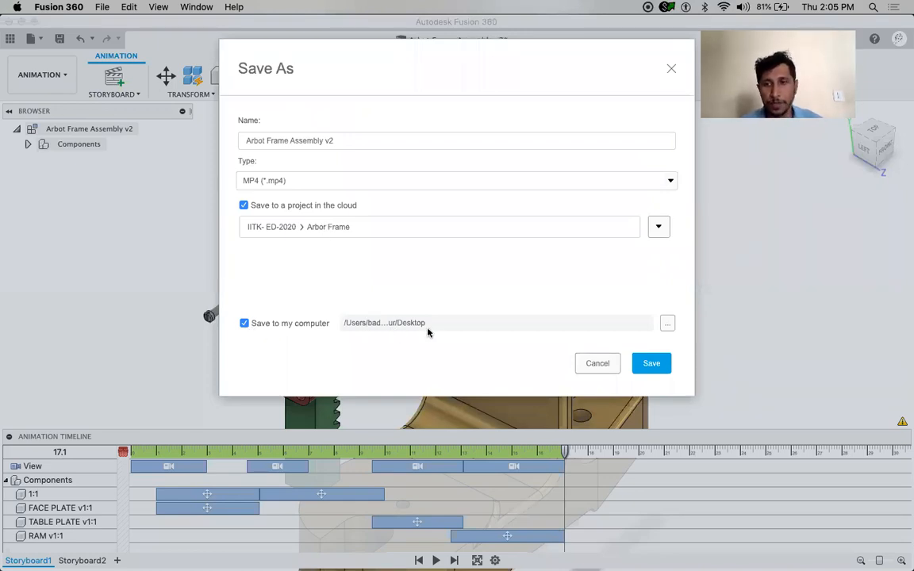
Set the computer save location to the Downloads folder and save the video as the MP4 Arbot Frame Assembly v2.
click(669, 324)
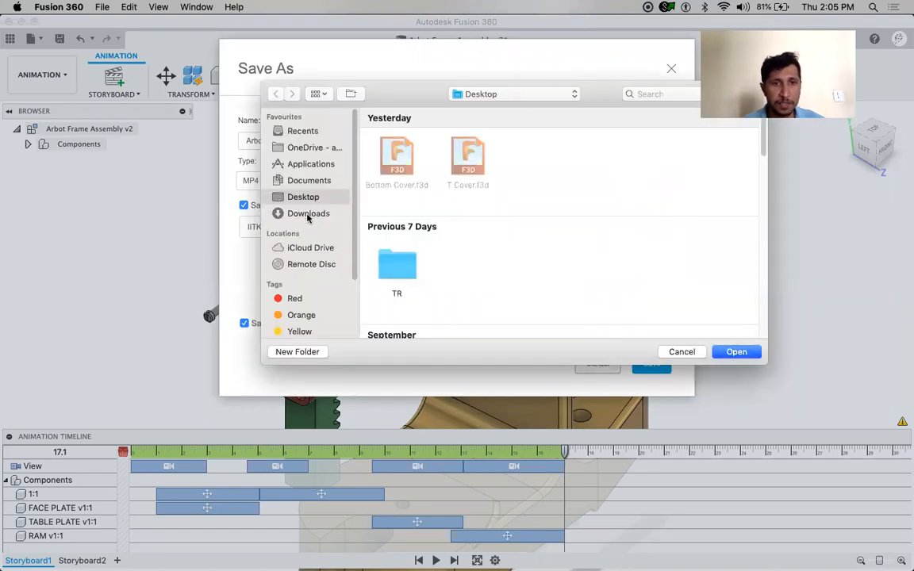
click(309, 215)
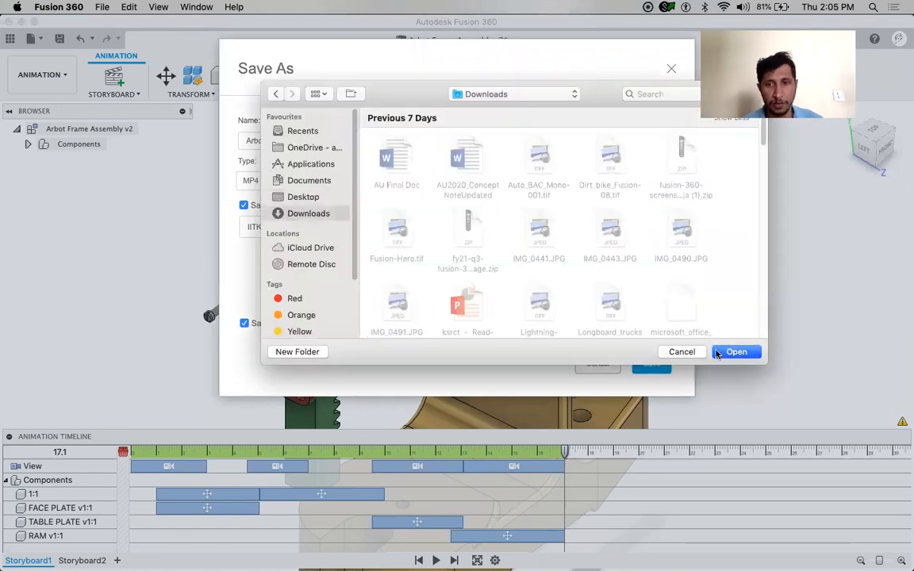
click(735, 353)
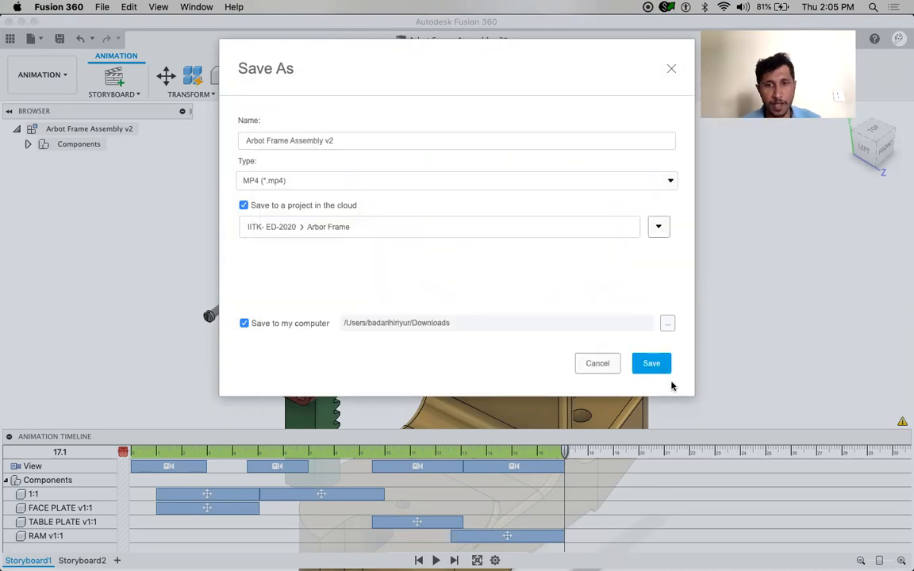
click(651, 364)
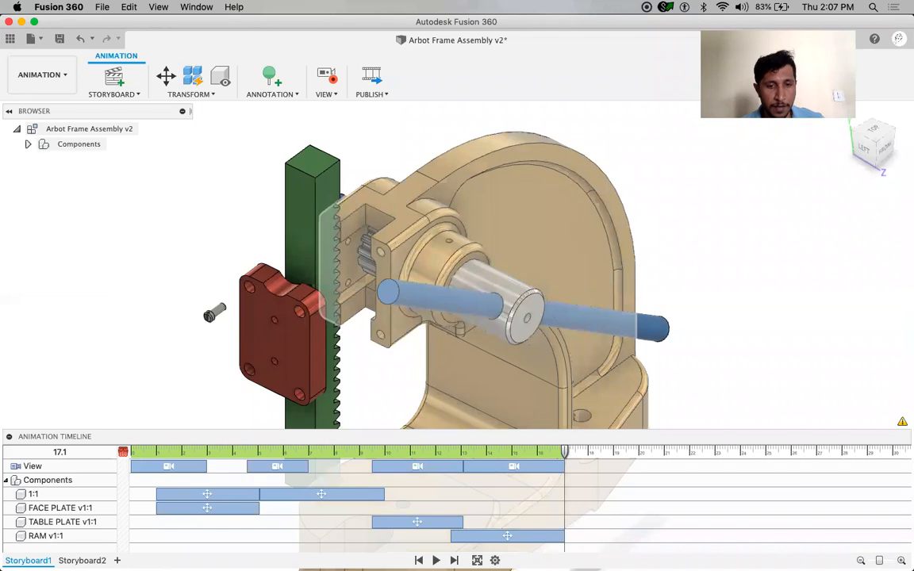
Switch to Finder and play Arbot Frame Assembly v2.mp4 from the Downloads folder.
mouse_move(310, 559)
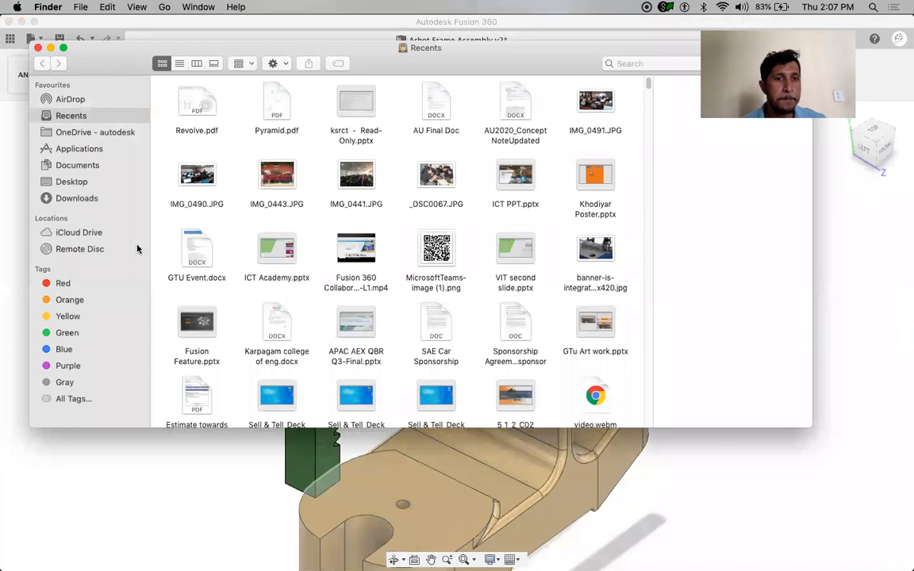
click(77, 197)
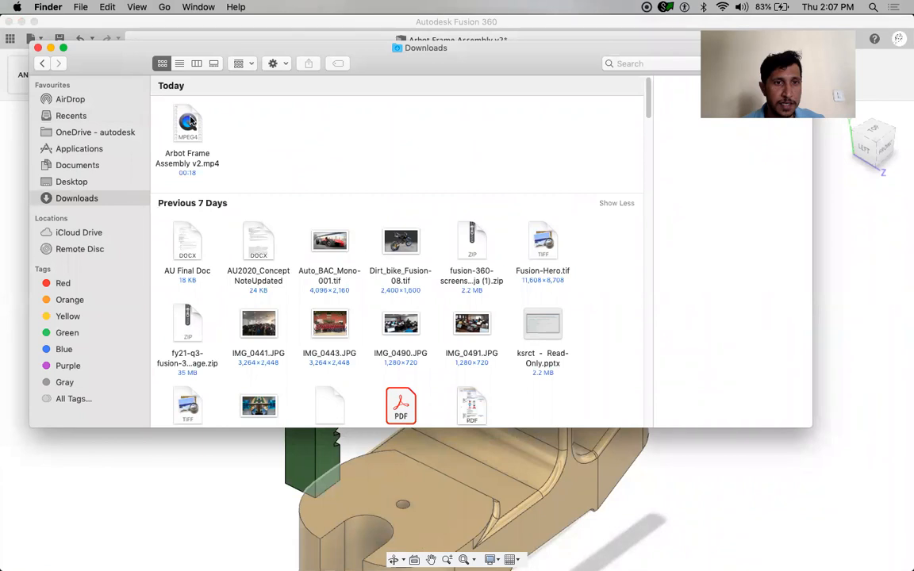
double_click(188, 121)
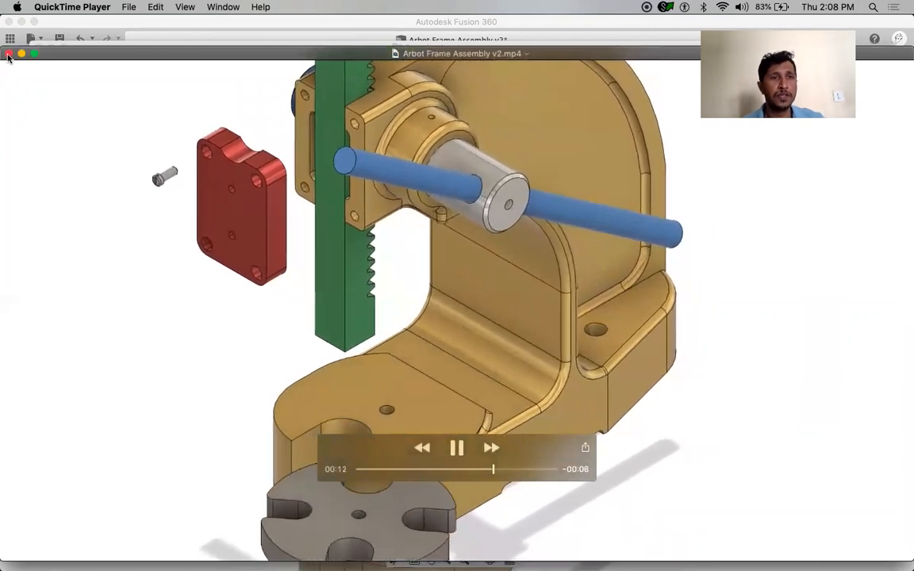
Close the video and the Downloads window, switch to Fusion 360 and change from the Animation to the Design workspace.
click(8, 54)
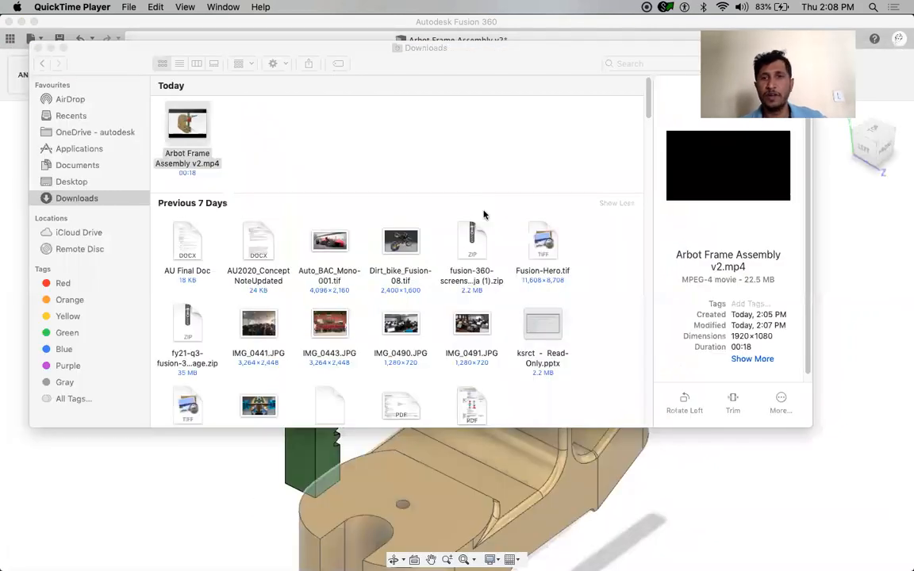
click(38, 48)
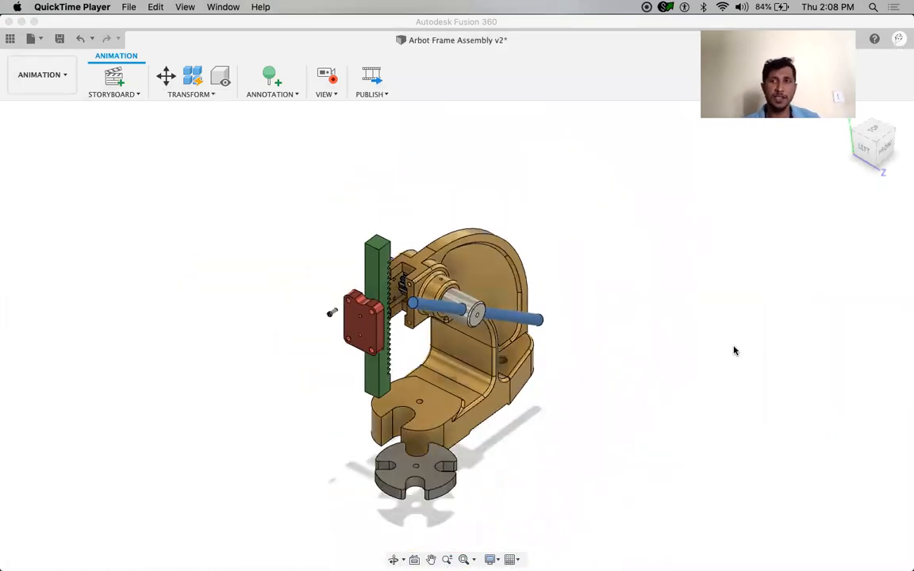
click(43, 74)
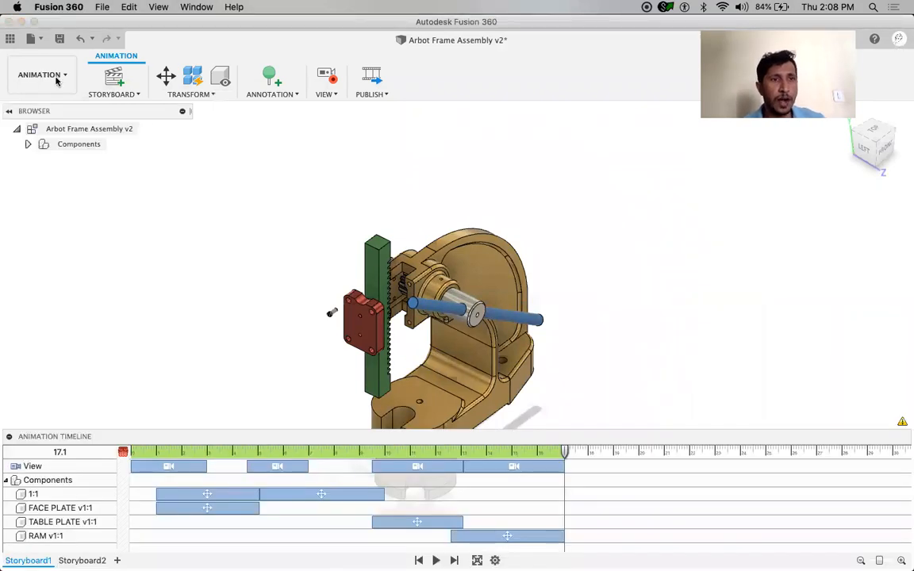
click(53, 75)
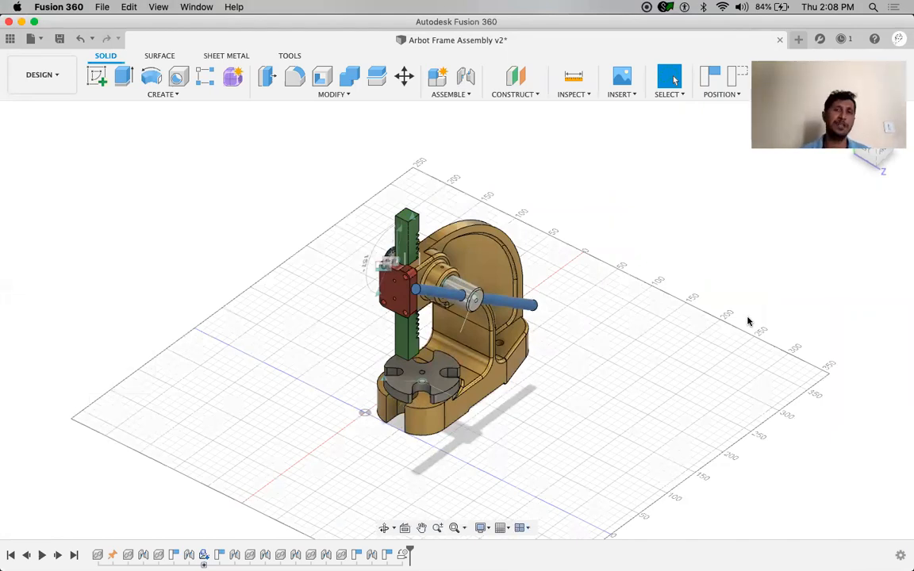
click(589, 332)
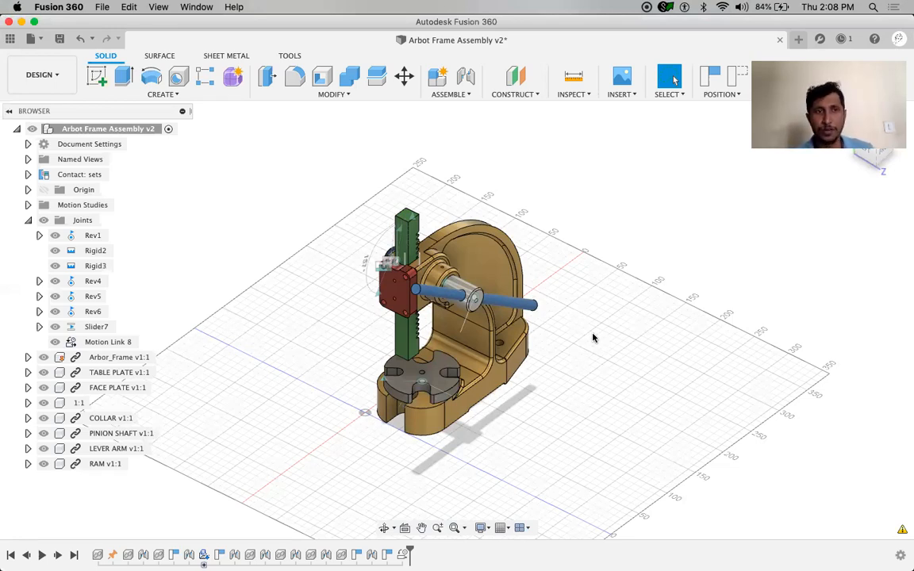
Open the FACE PLATE part from the project's data files.
click(62, 75)
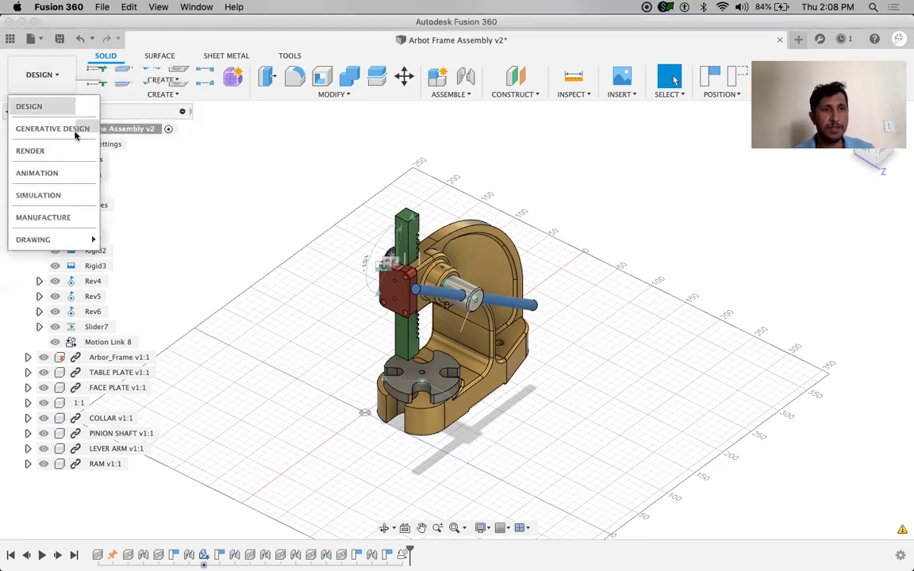
click(11, 48)
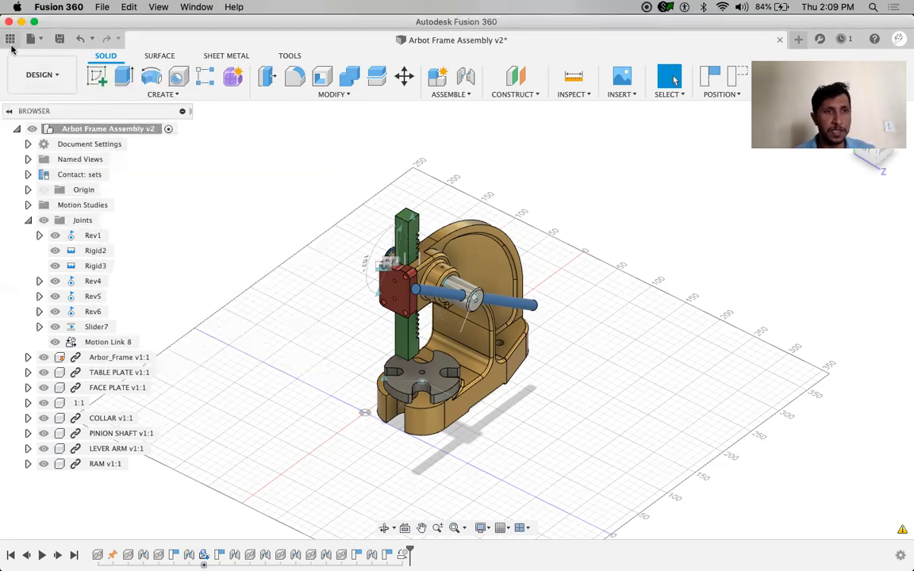
click(11, 40)
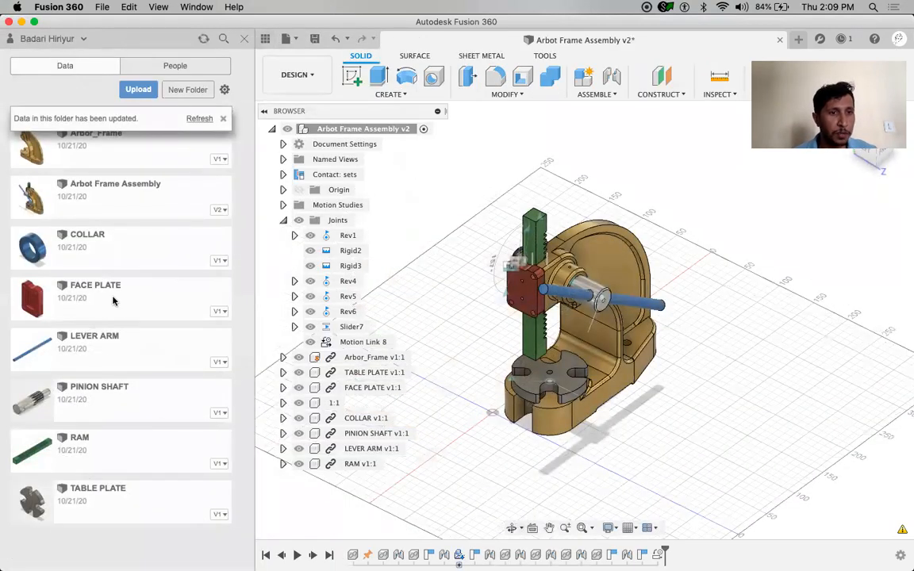
click(112, 275)
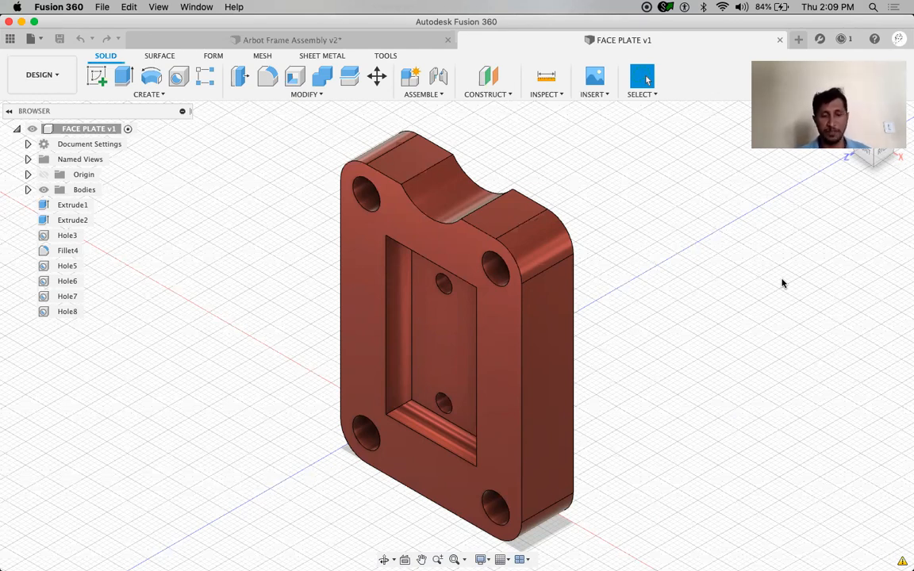
Start a drawing from the face plate design as a new drawing of the full assembly, with the template kept at From Scratch.
click(60, 75)
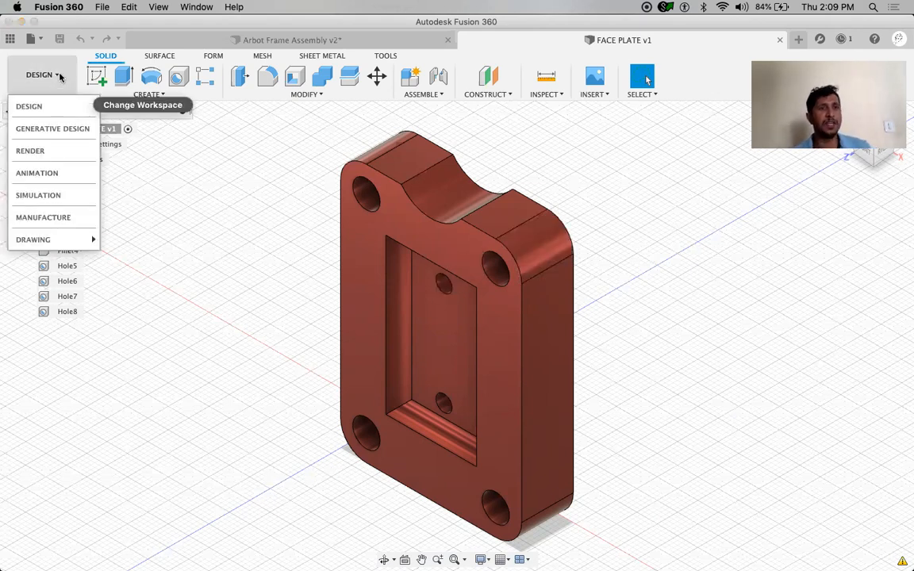
mouse_move(46, 242)
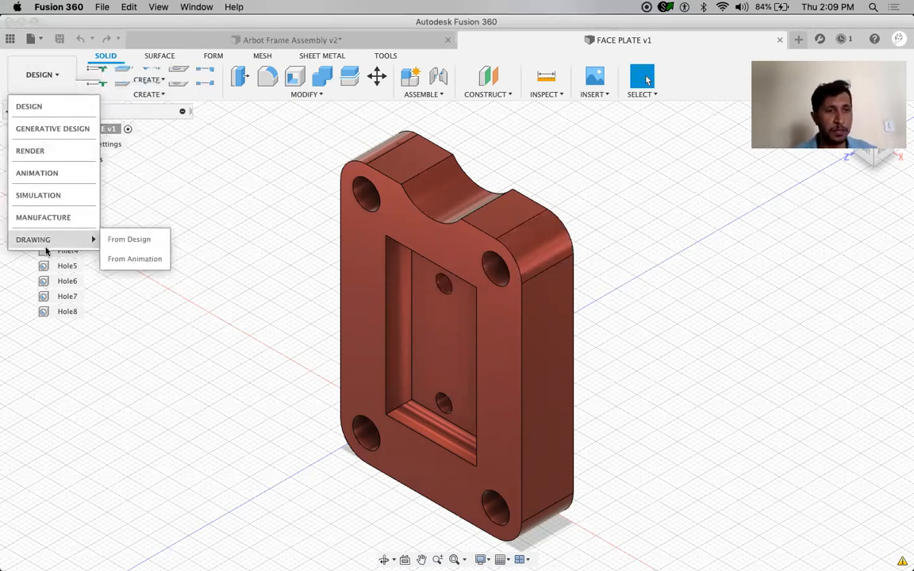
click(145, 246)
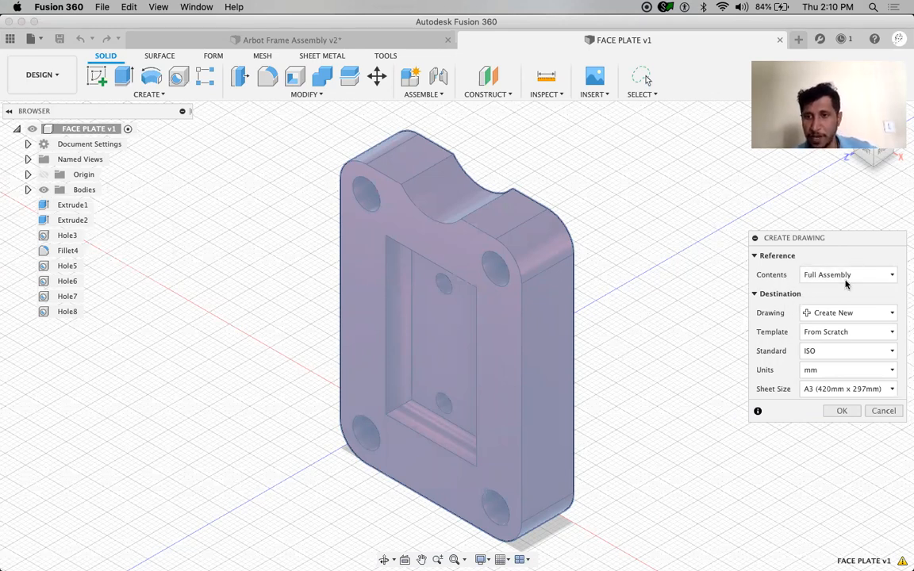
click(859, 321)
click(859, 319)
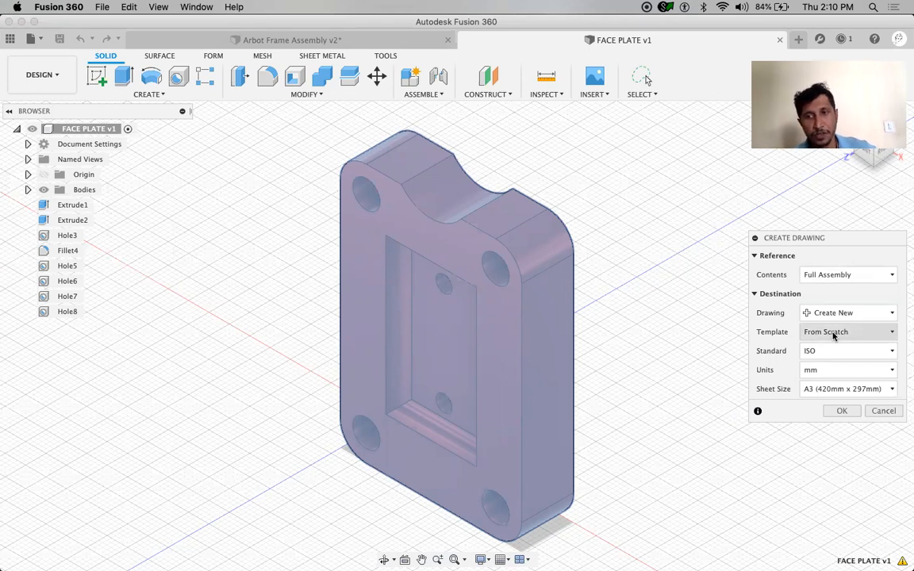
click(849, 339)
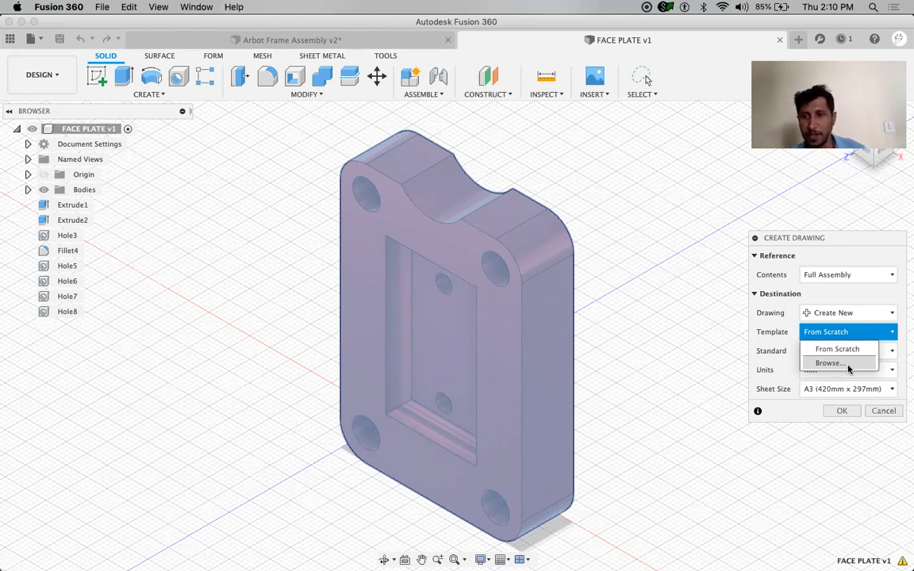
click(856, 333)
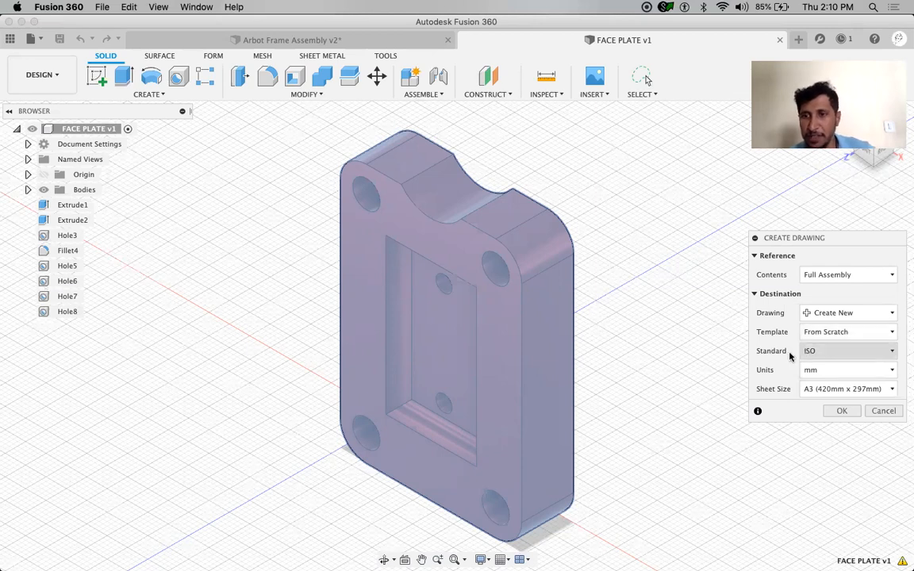
Create the drawing with the ISO standard, mm units and an A4 (297mm x 210mm) sheet.
click(855, 353)
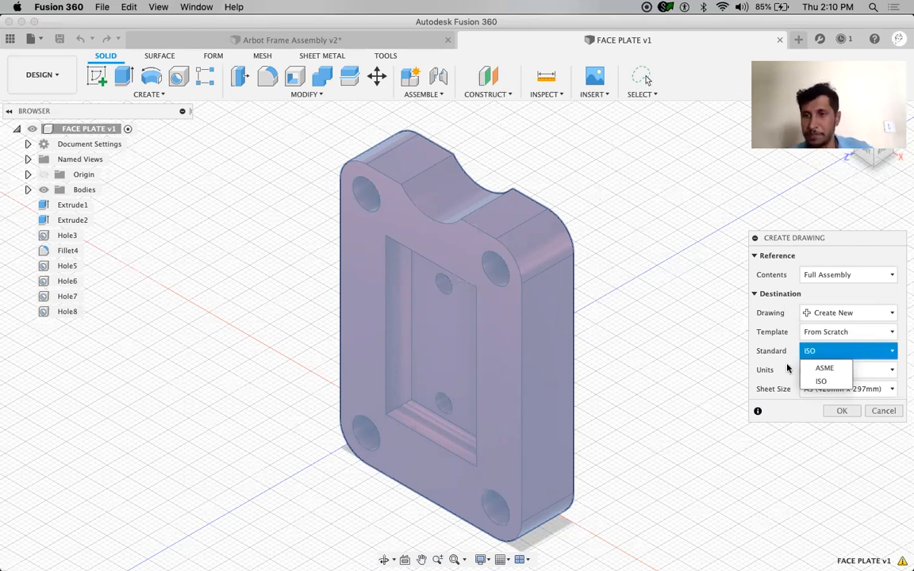
click(822, 381)
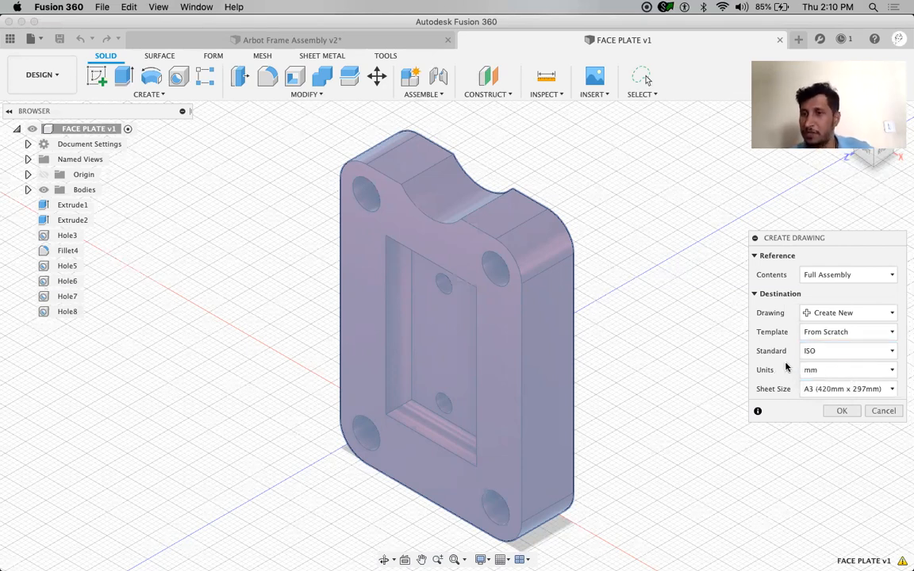
click(845, 392)
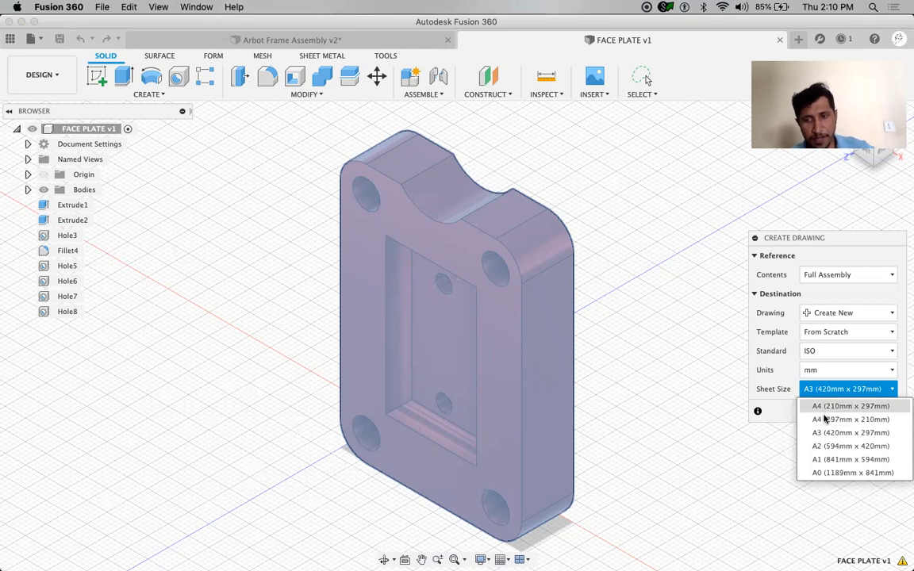
click(854, 420)
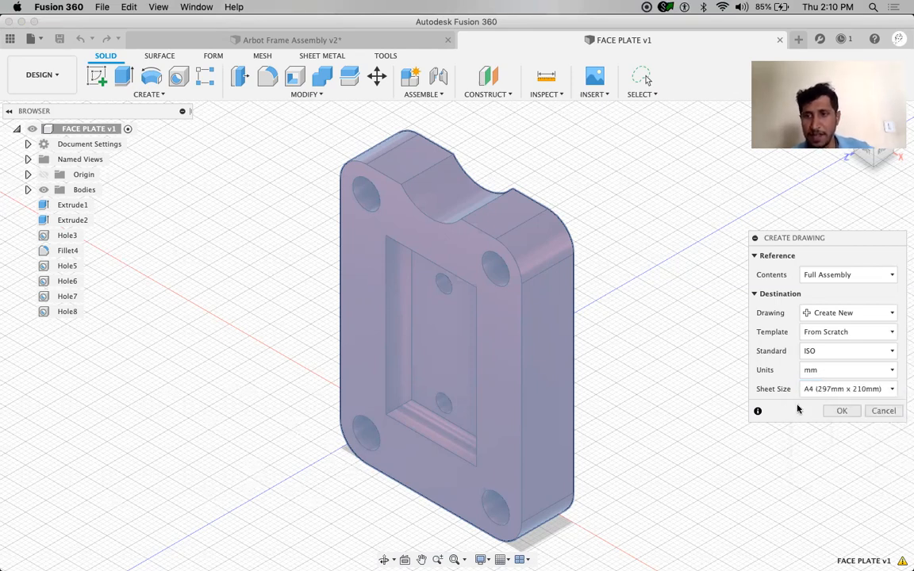
click(842, 411)
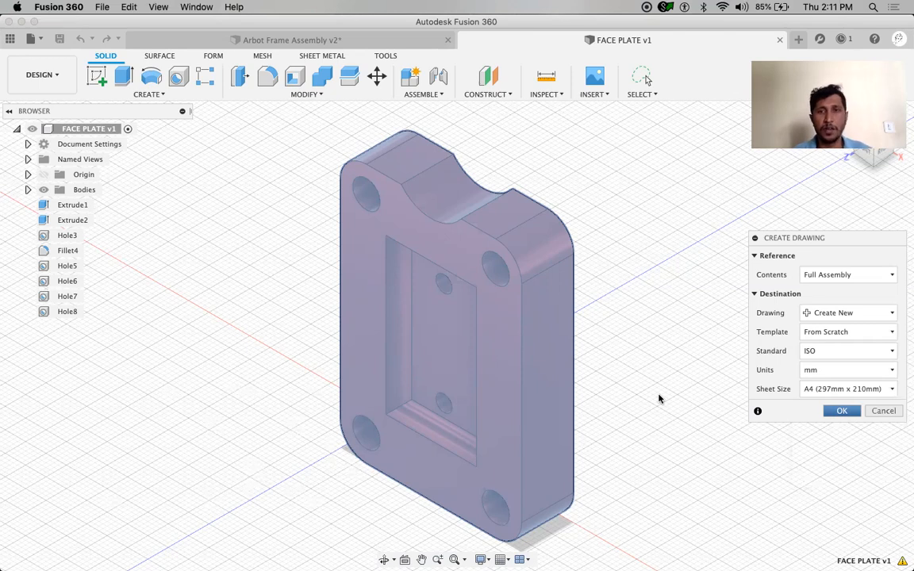
key(Return)
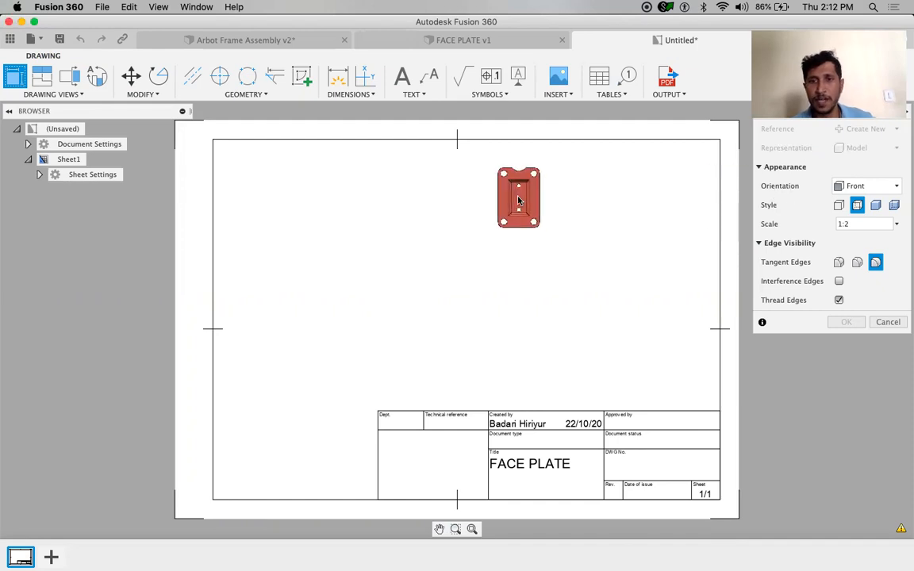
Place the face plate's base view with Front orientation at 1:1 scale in the sheet's upper left area.
click(869, 186)
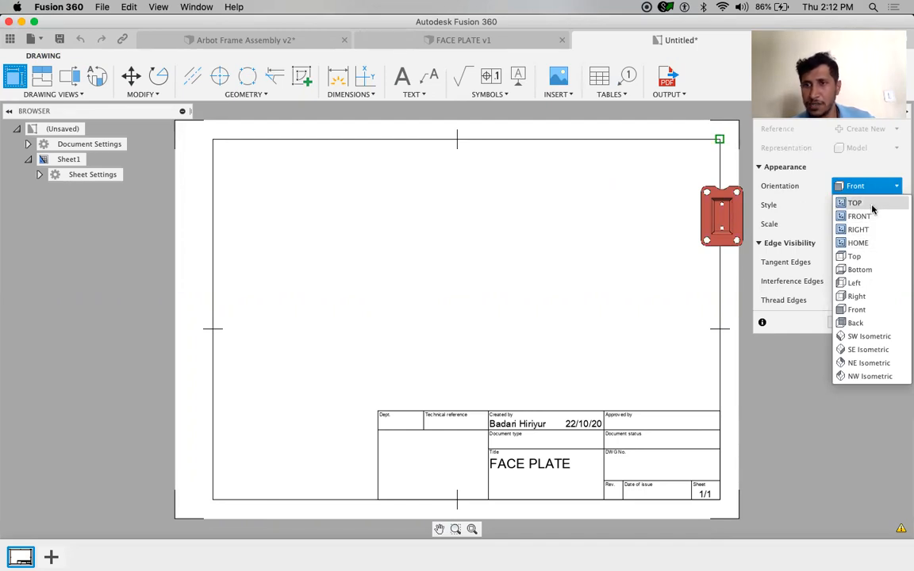
click(794, 206)
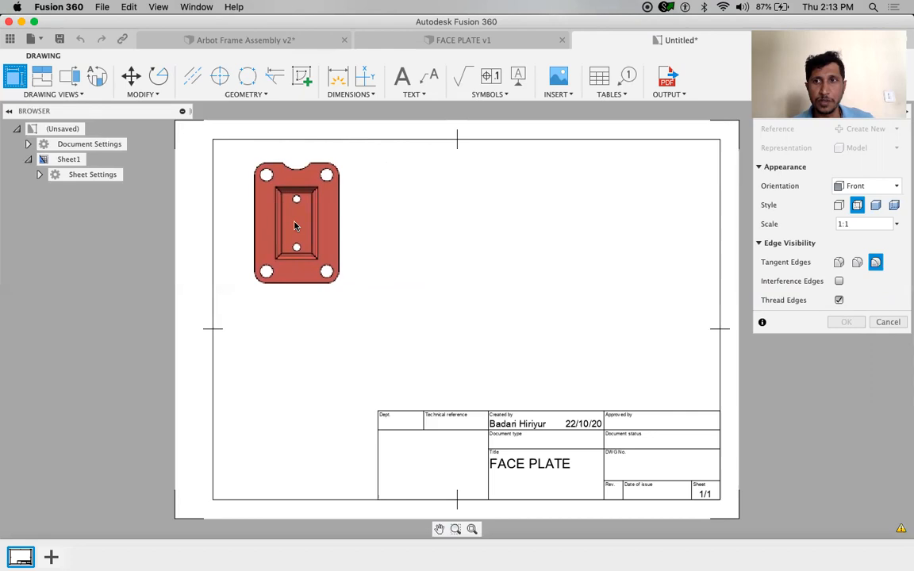
click(294, 223)
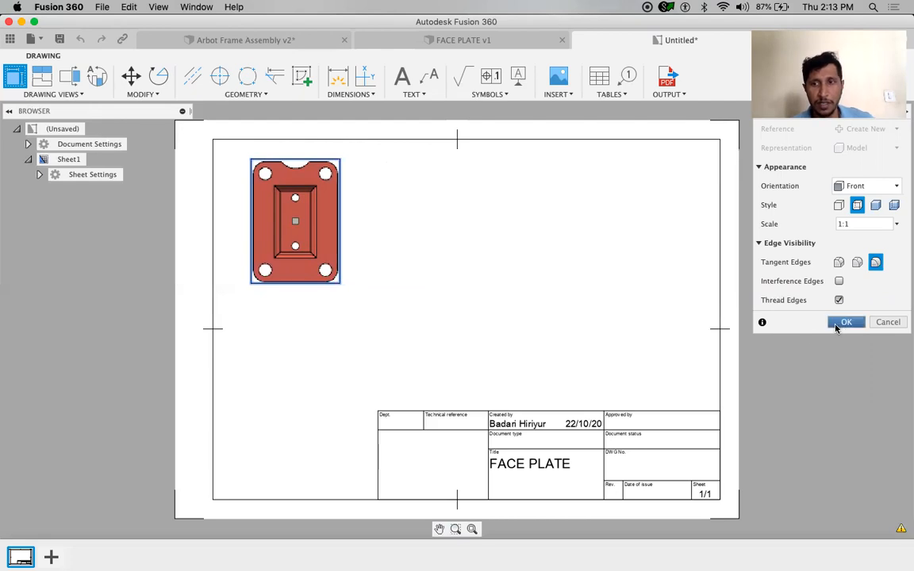
click(844, 323)
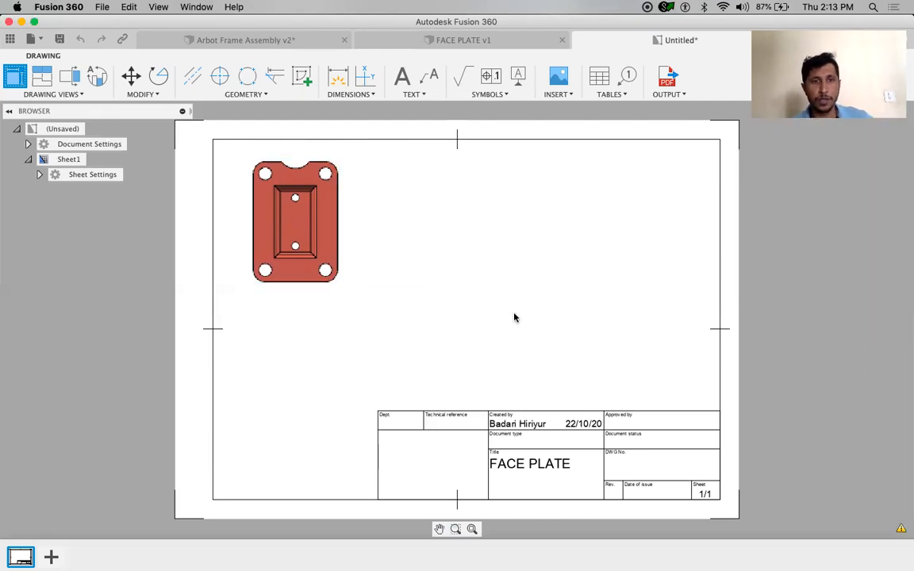
Create two projected views from the face plate's front view: a side view beside it and another view directly below it.
scroll(293, 200, down, 2)
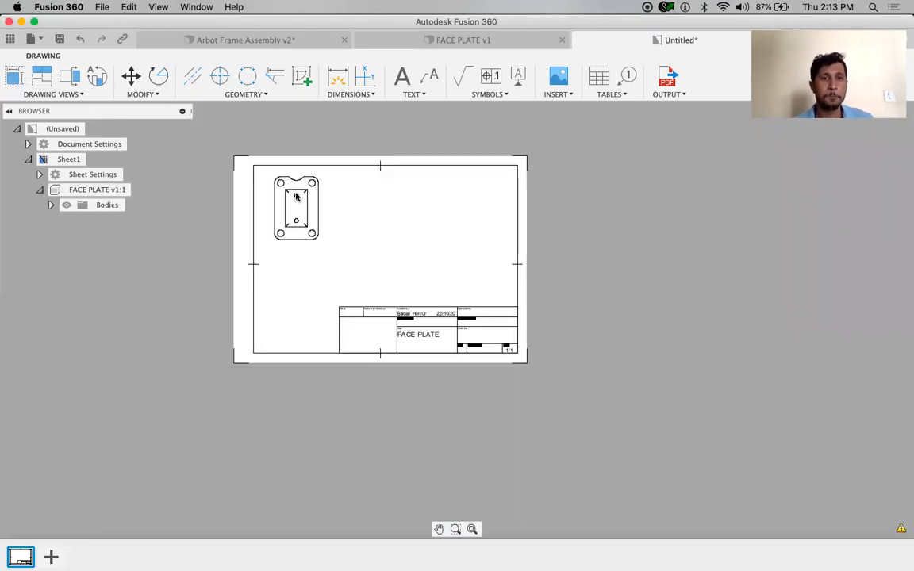
scroll(292, 199, up, 5)
middle_drag(459, 252, 504, 293)
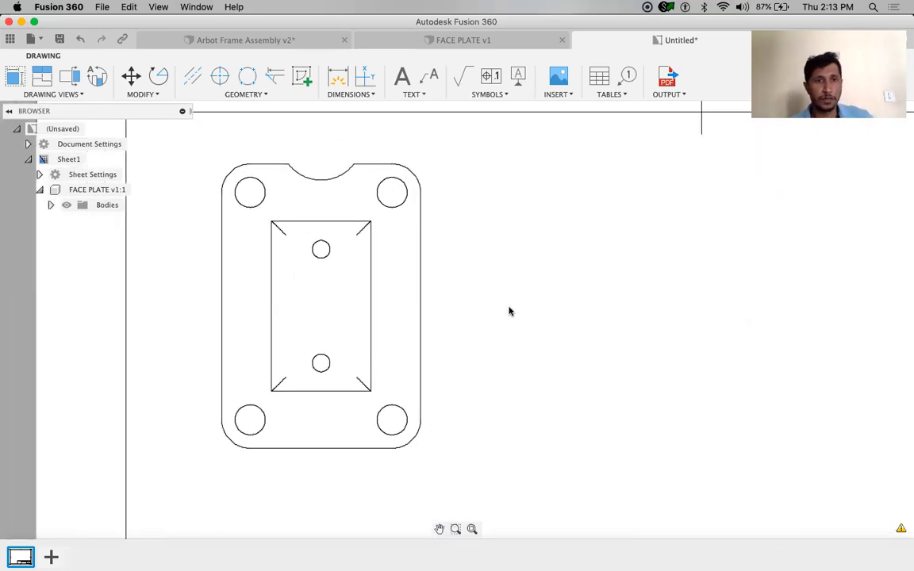
scroll(500, 304, down, 2)
scroll(500, 301, down, 1)
mouse_move(500, 301)
middle_down()
mouse_move(435, 255)
mouse_move(387, 236)
middle_up()
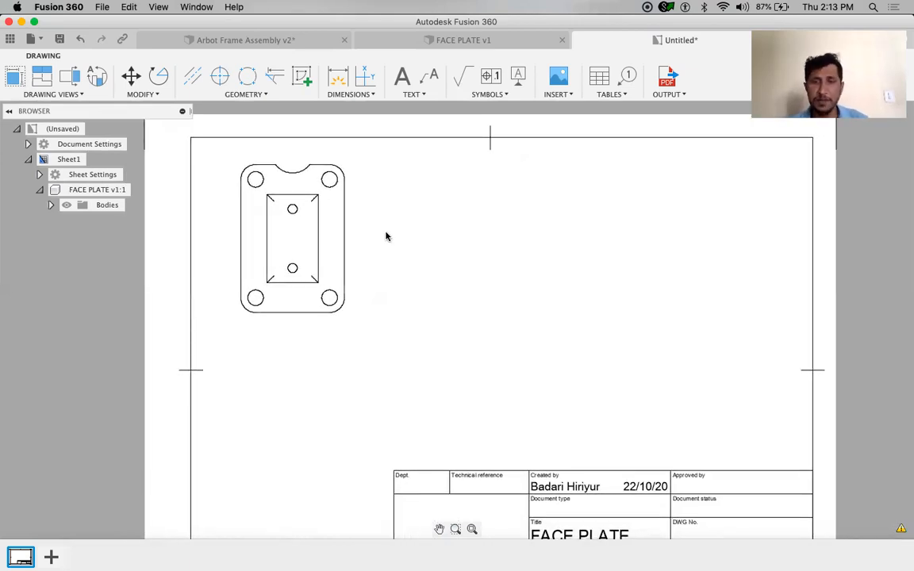
click(43, 82)
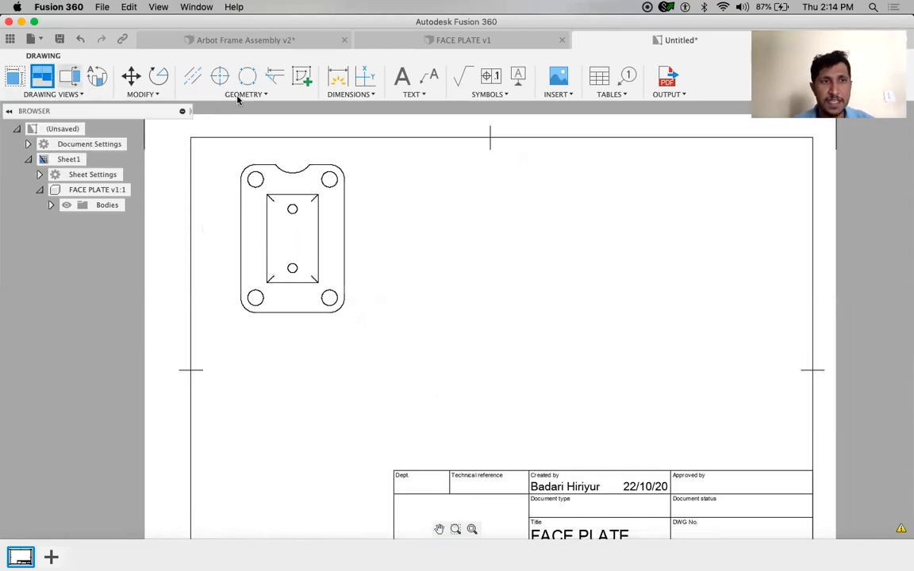
click(301, 241)
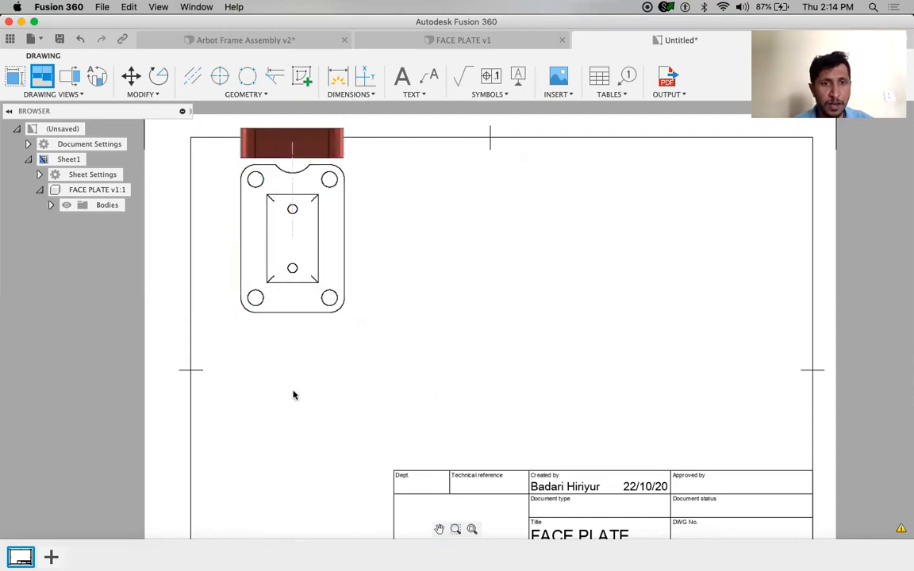
click(292, 415)
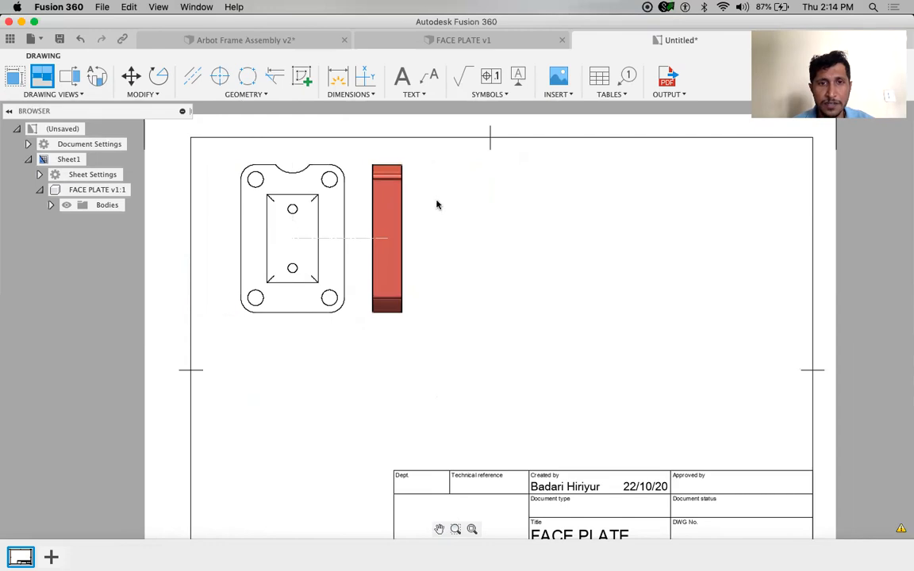
click(465, 204)
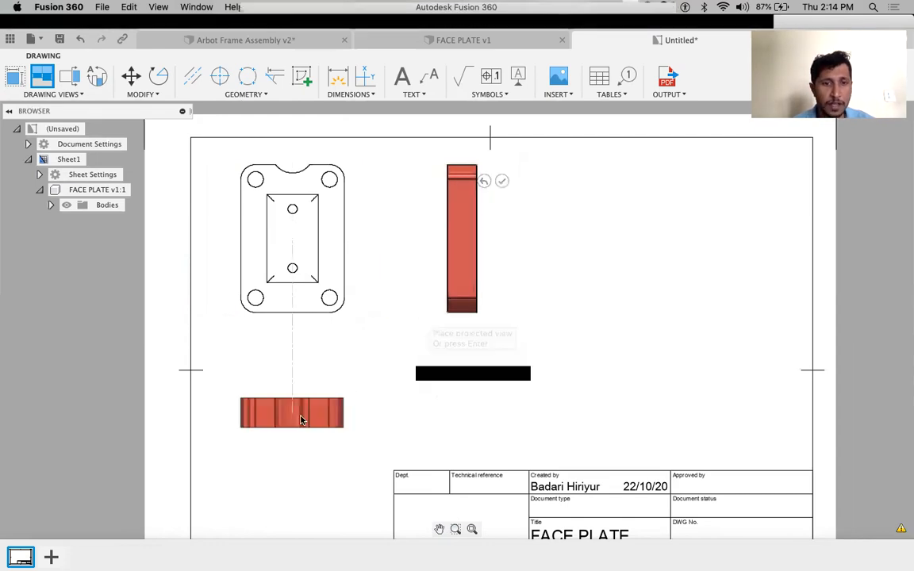
click(305, 424)
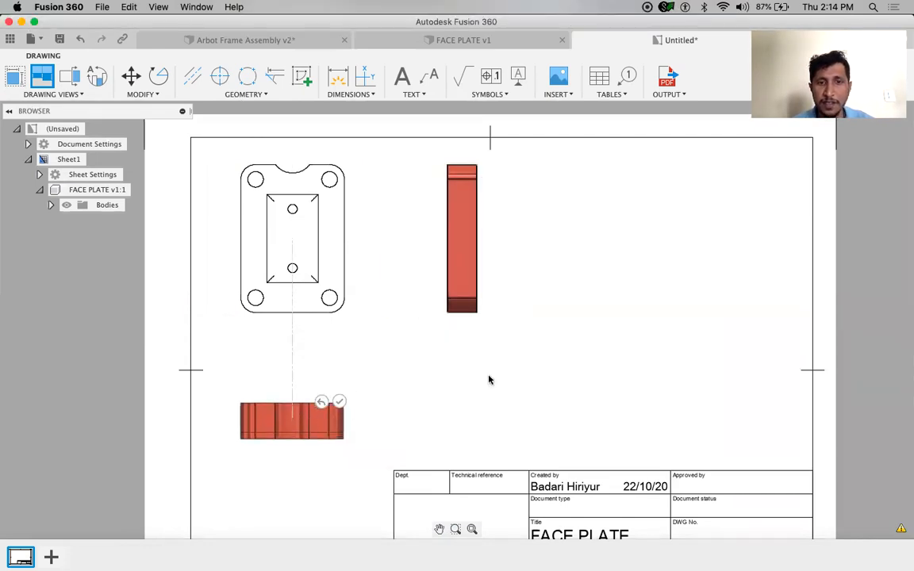
Add an isometric projected view of the face plate above the title block near the sheet's right edge and finish the projection.
key(Return)
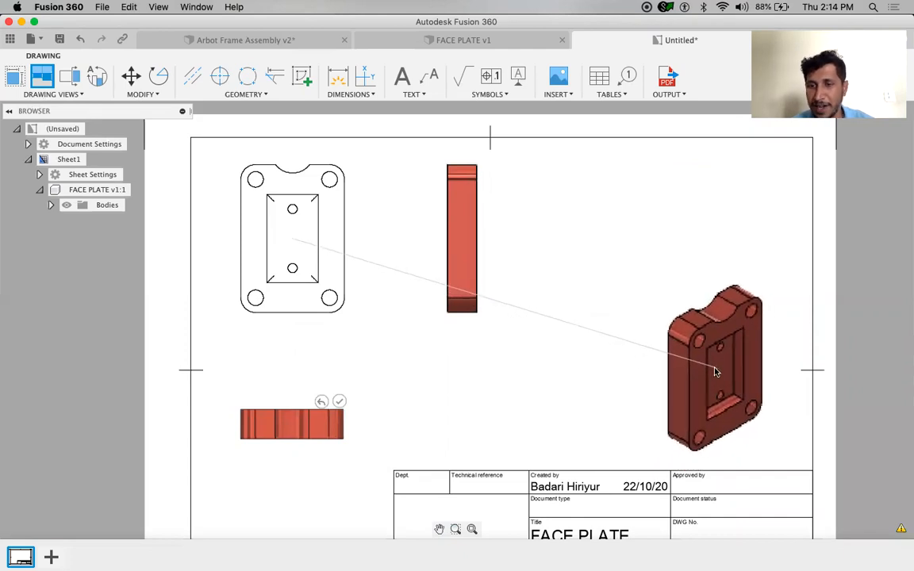
click(710, 370)
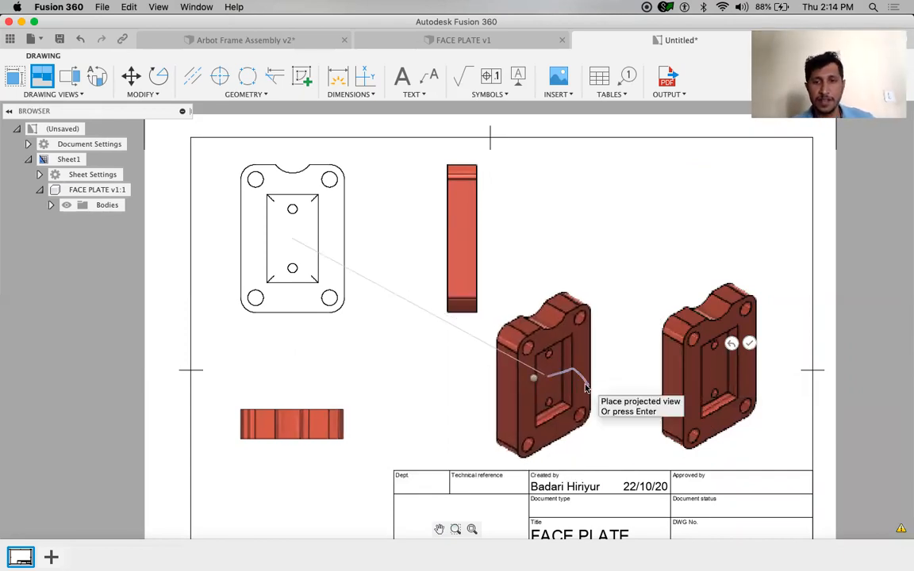
right_click(537, 377)
click(588, 378)
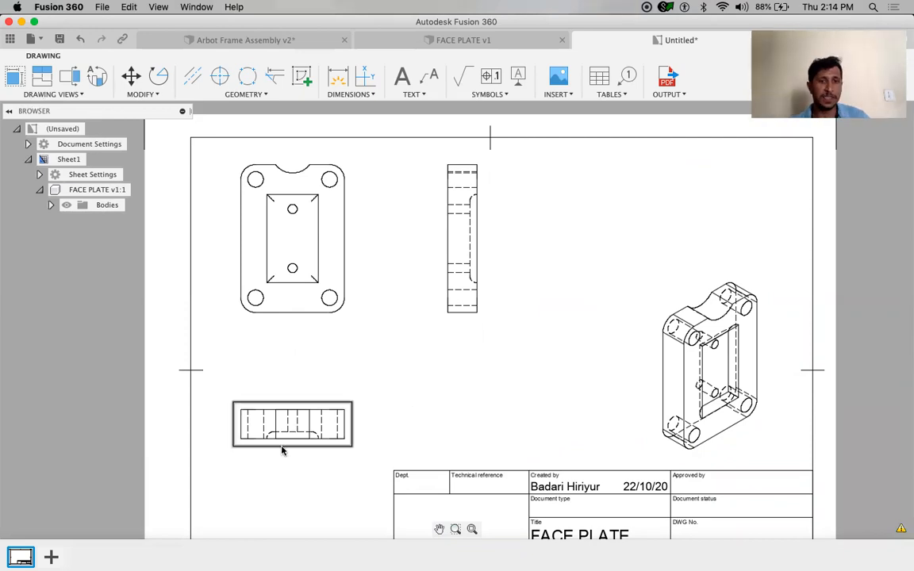
Examine the hidden lines in the projected views, looking closely at the view below the front view.
scroll(256, 465, down, 3)
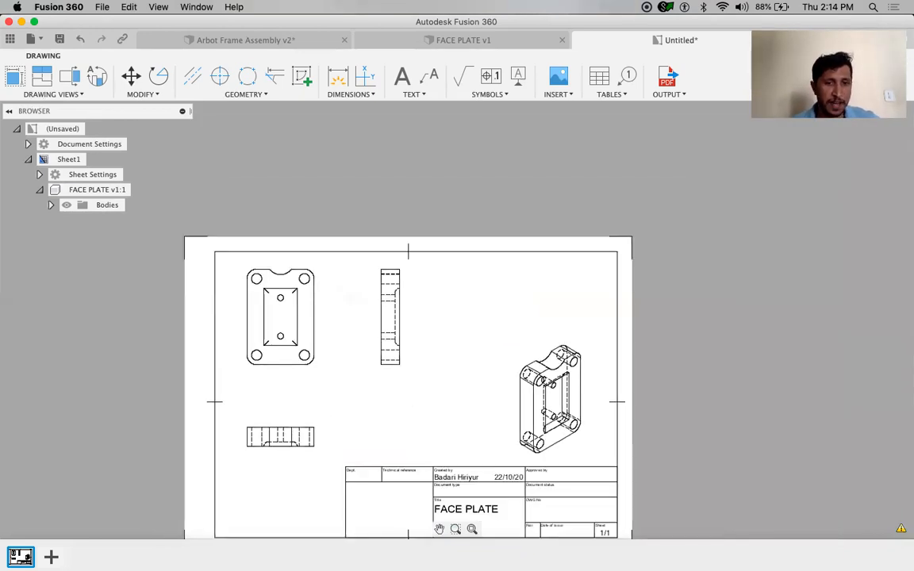
scroll(282, 444, up, 1)
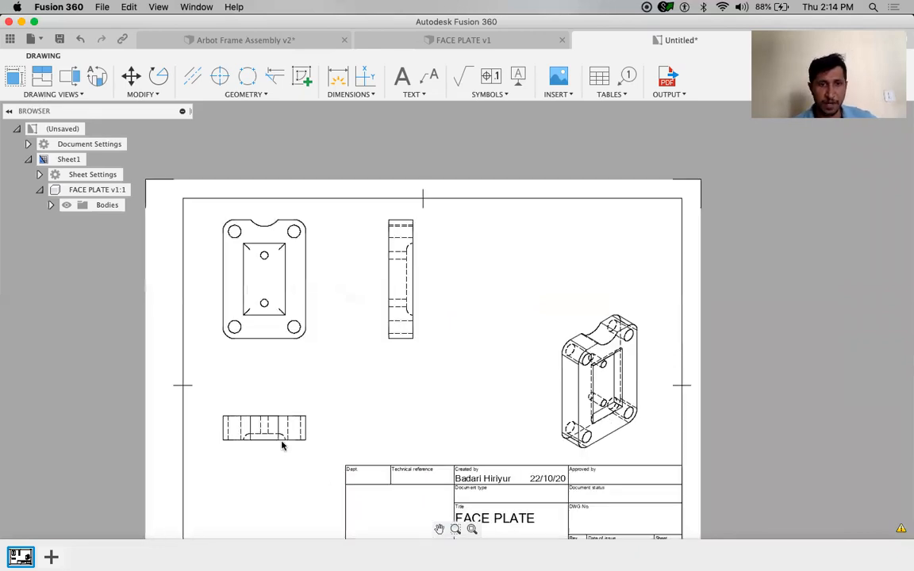
scroll(230, 453, up, 5)
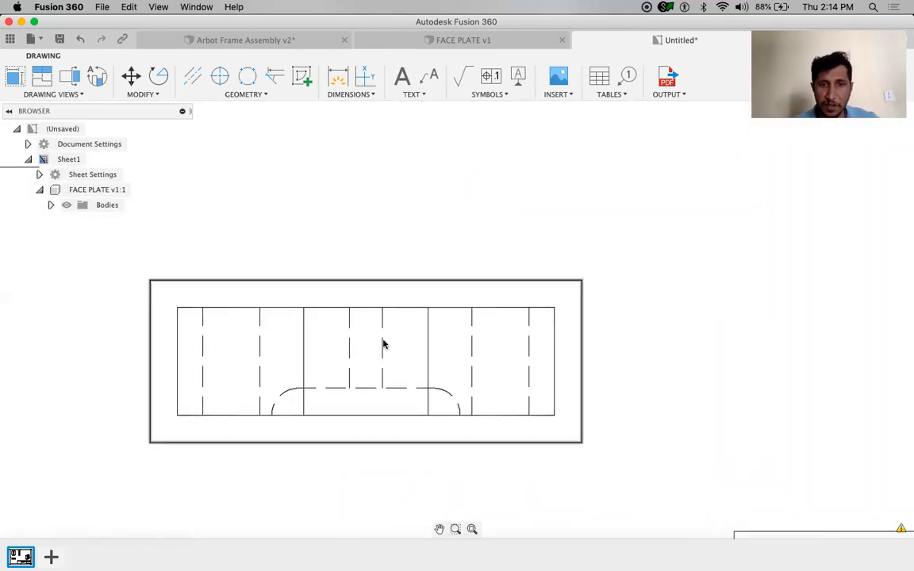
scroll(658, 373, down, 6)
mouse_move(663, 368)
middle_down()
mouse_move(440, 413)
mouse_move(387, 381)
middle_up()
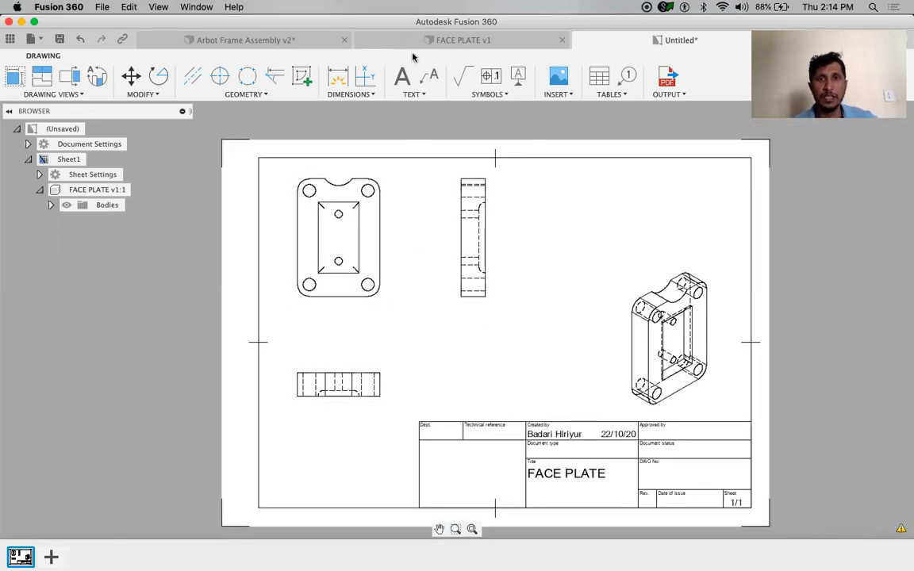
Check the FACE PLATE part model, return to the drawing and review the title block's editable fields.
click(447, 41)
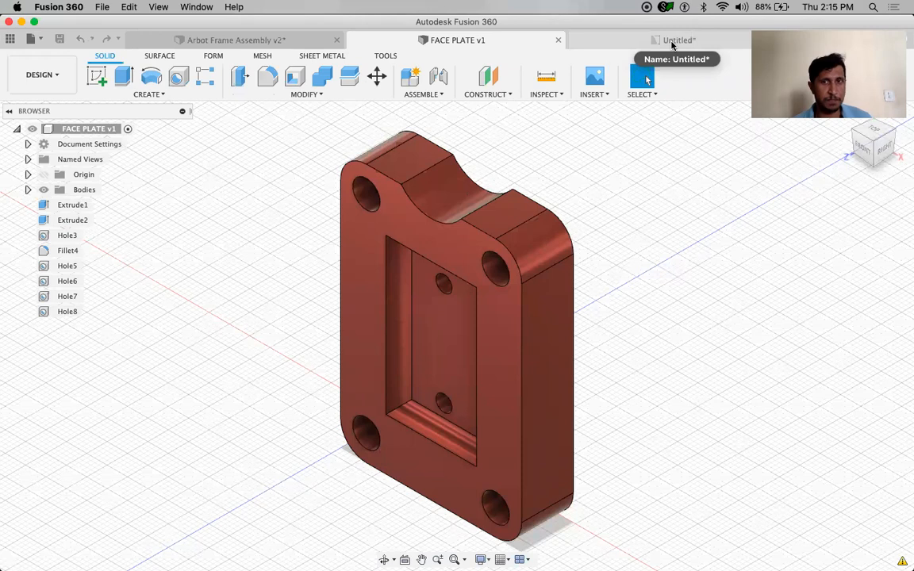
click(673, 41)
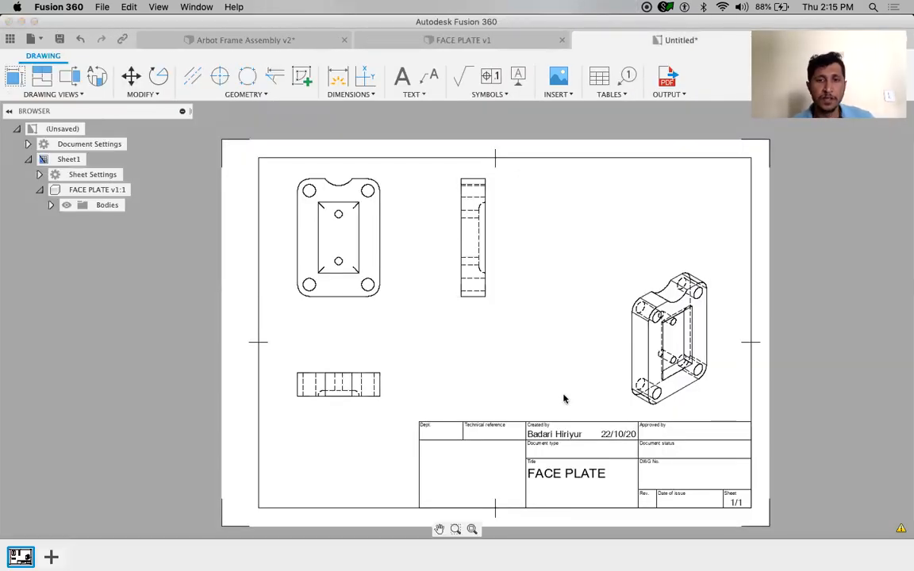
double_click(545, 436)
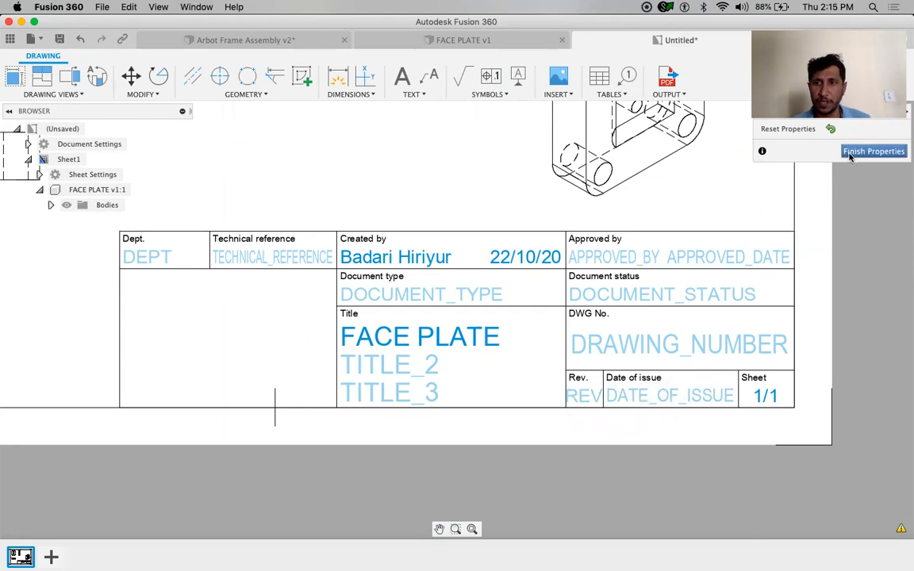
click(873, 151)
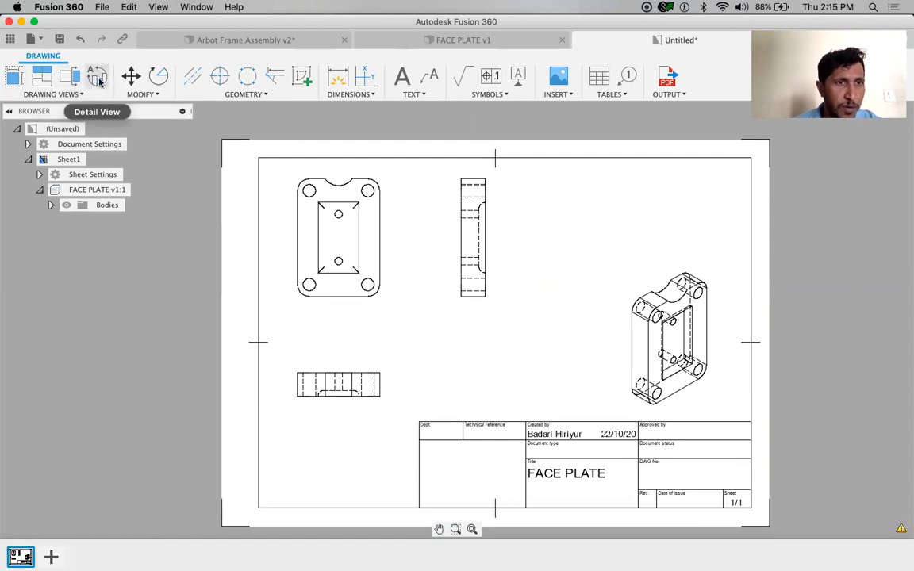
Define a vertical section line A-A through the two small holes of the face plate's front view.
click(68, 77)
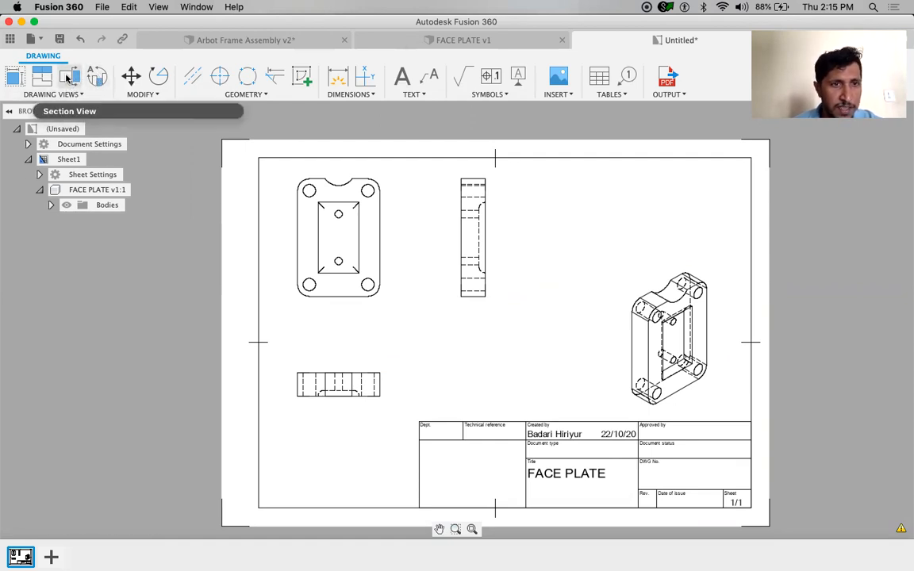
click(338, 255)
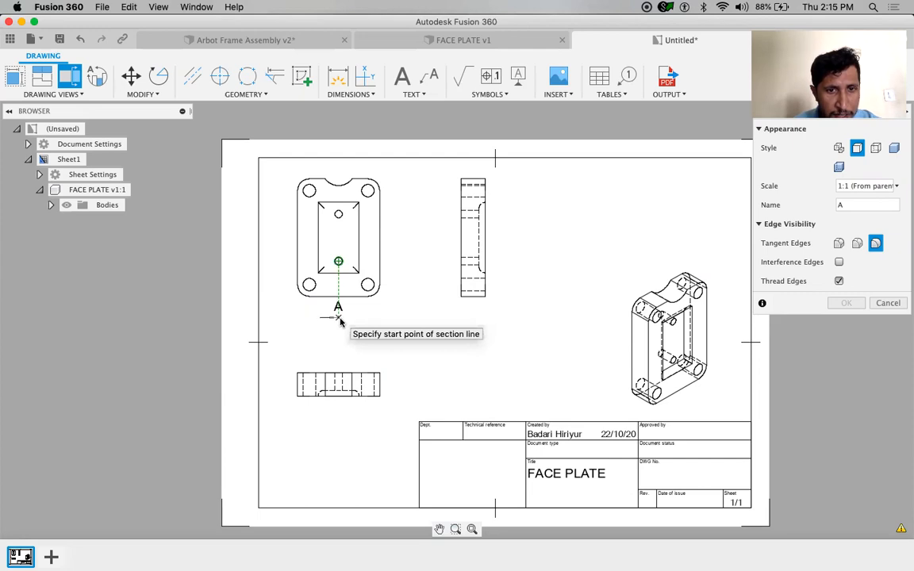
click(339, 318)
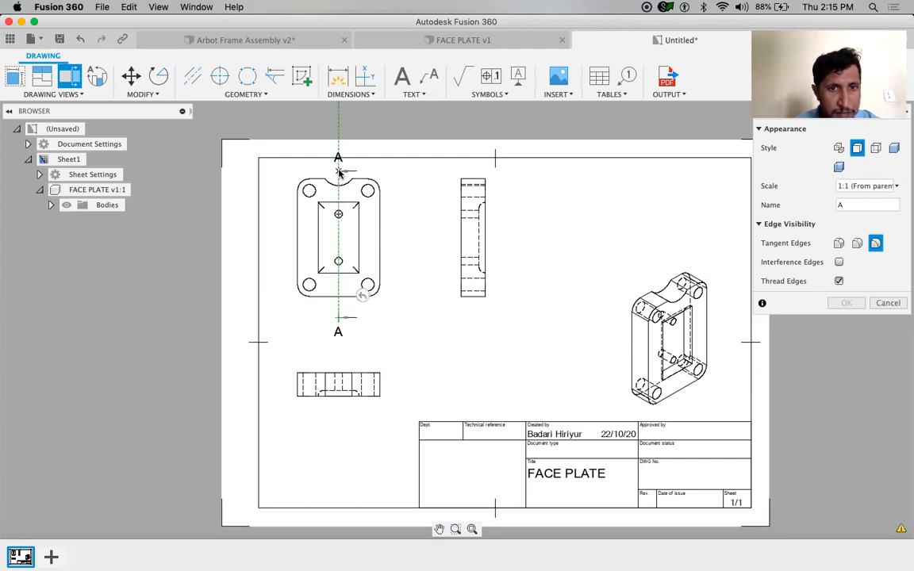
click(339, 167)
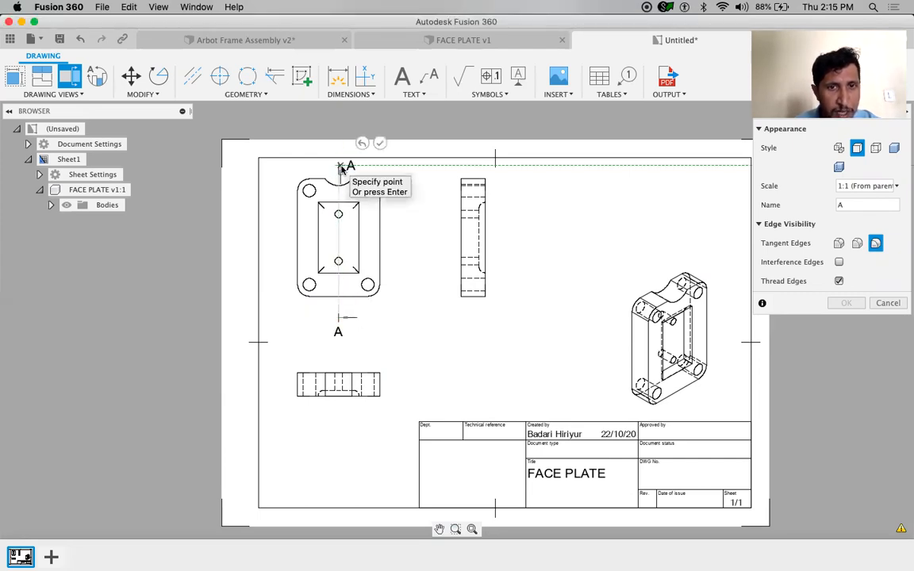
right_click(389, 188)
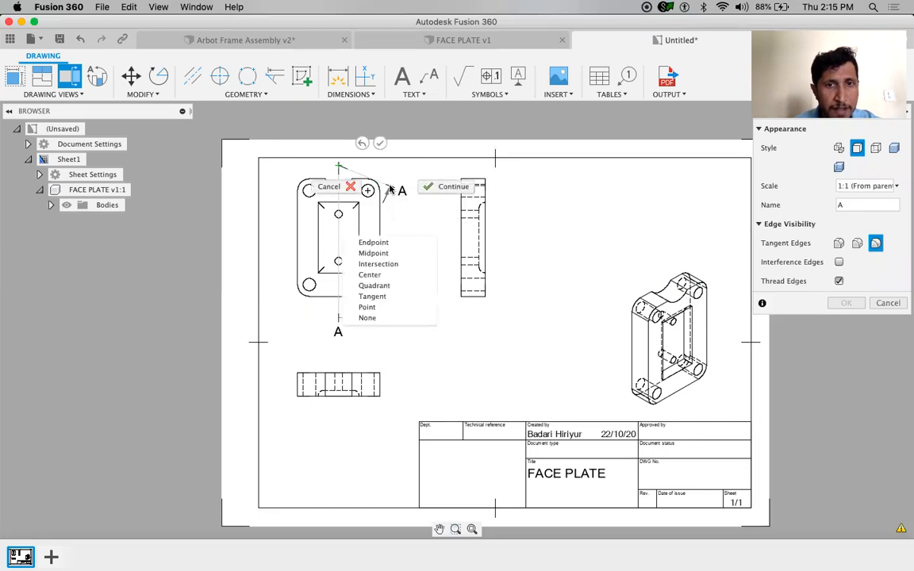
click(454, 188)
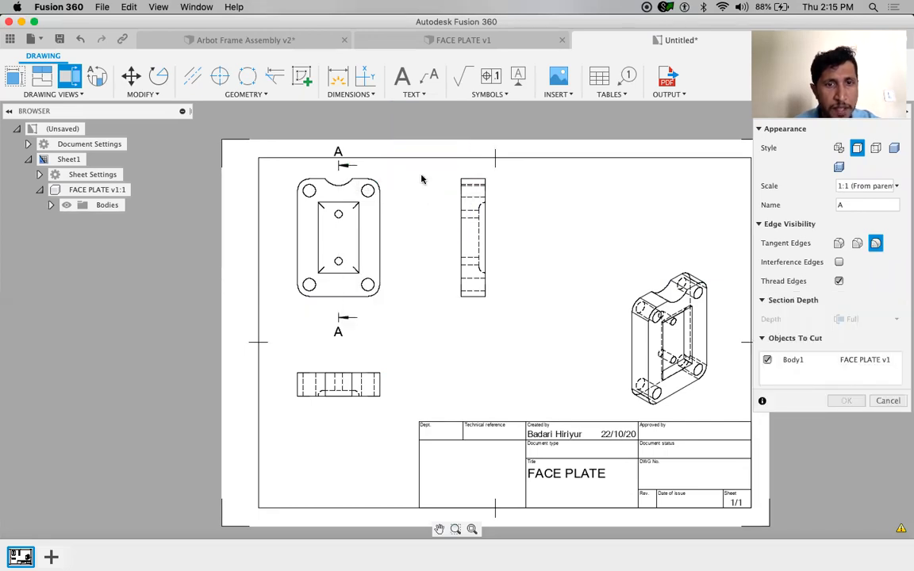
Place section view A-A beside the projected side view with Full section depth and Body1 as the cut object.
click(545, 237)
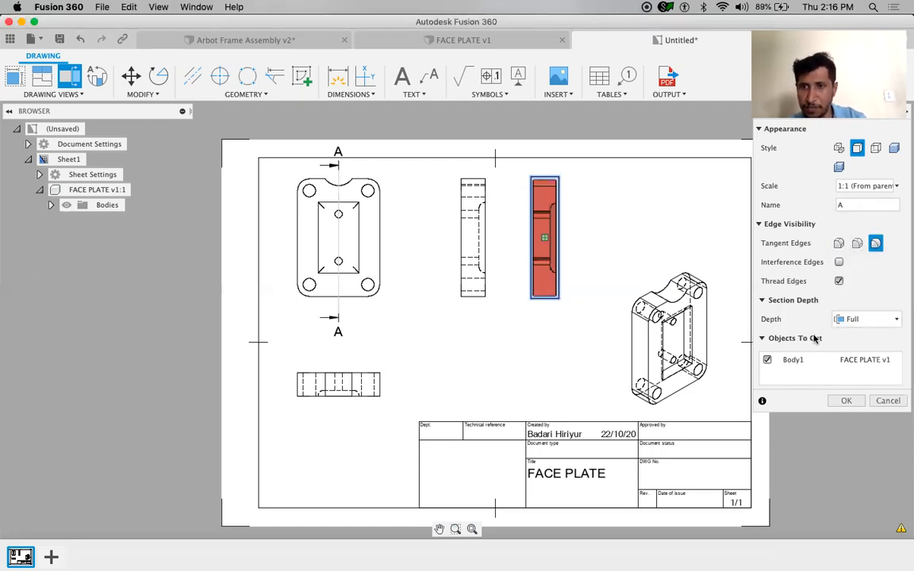
click(894, 322)
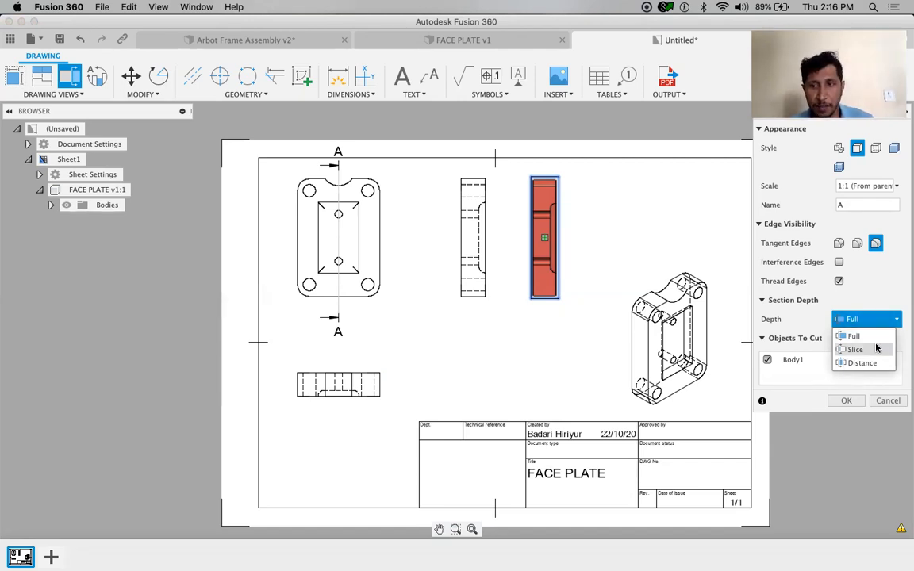
click(874, 297)
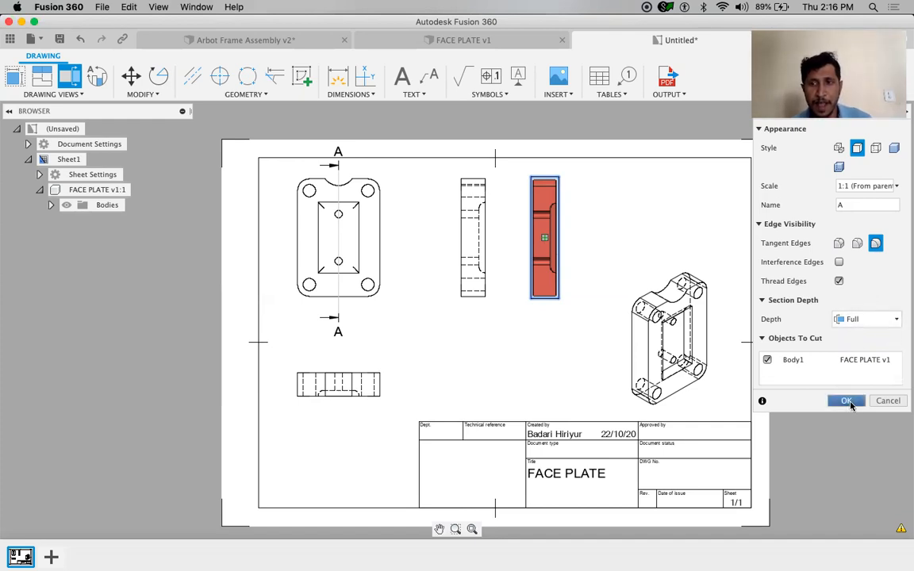
click(848, 402)
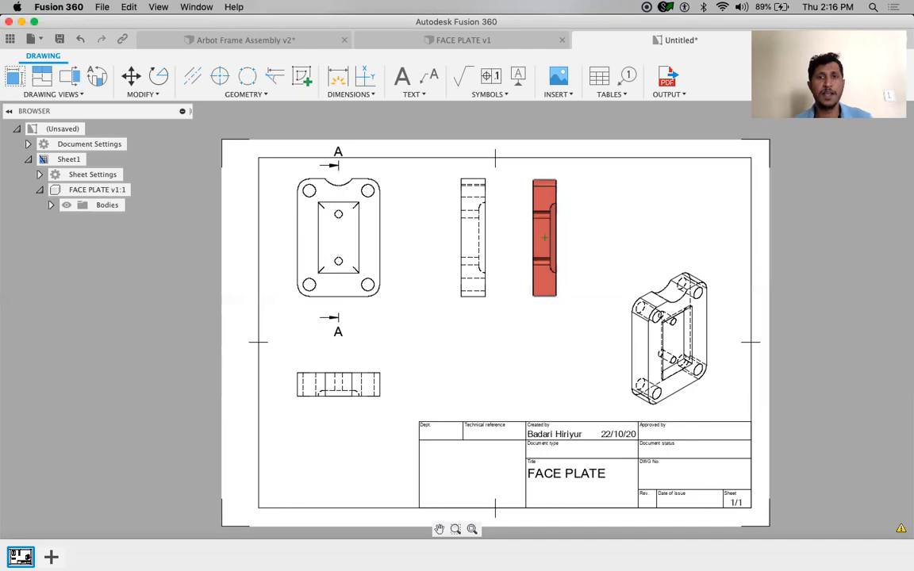
scroll(547, 233, up, 5)
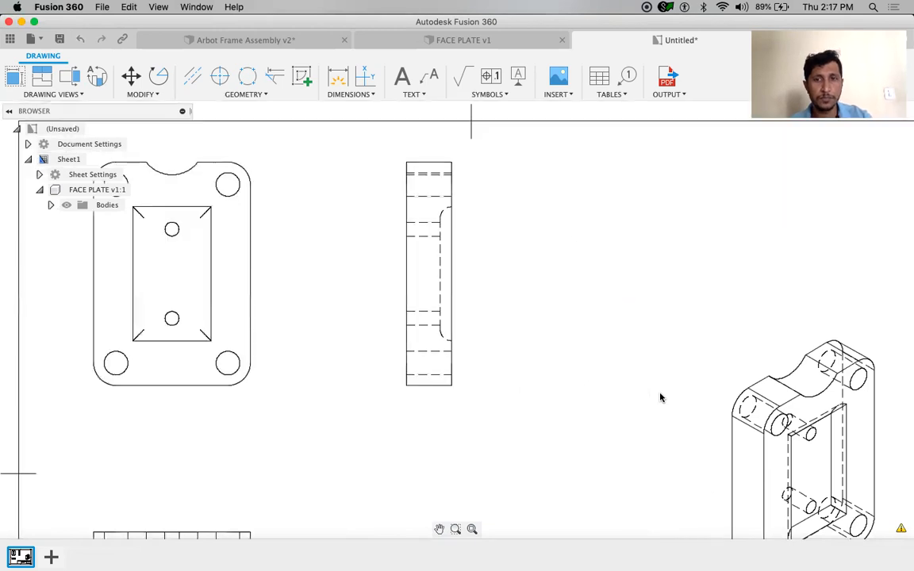
click(69, 75)
click(181, 333)
click(172, 319)
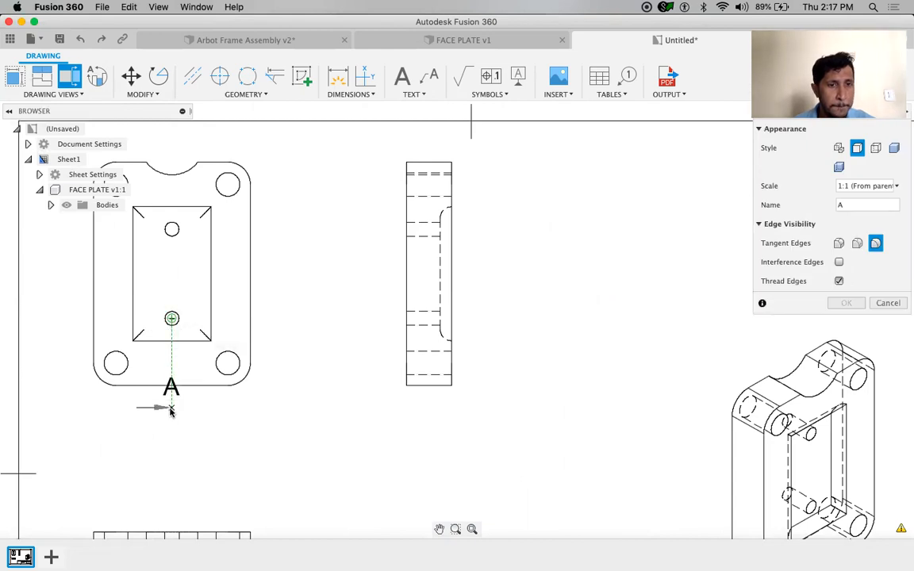
click(179, 151)
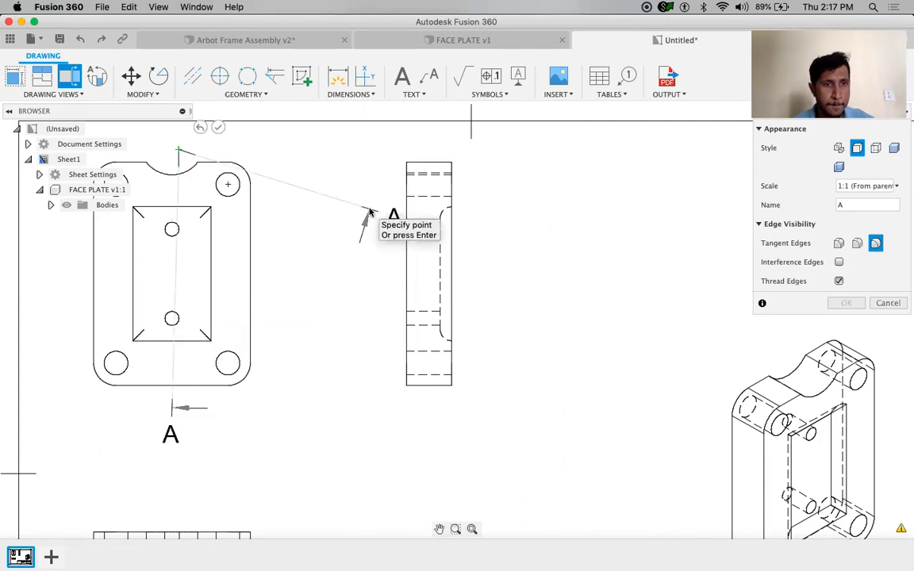
key(super+z)
Create full section view A-A through the front view's two small holes and place it beyond the projected side view.
click(70, 76)
click(172, 318)
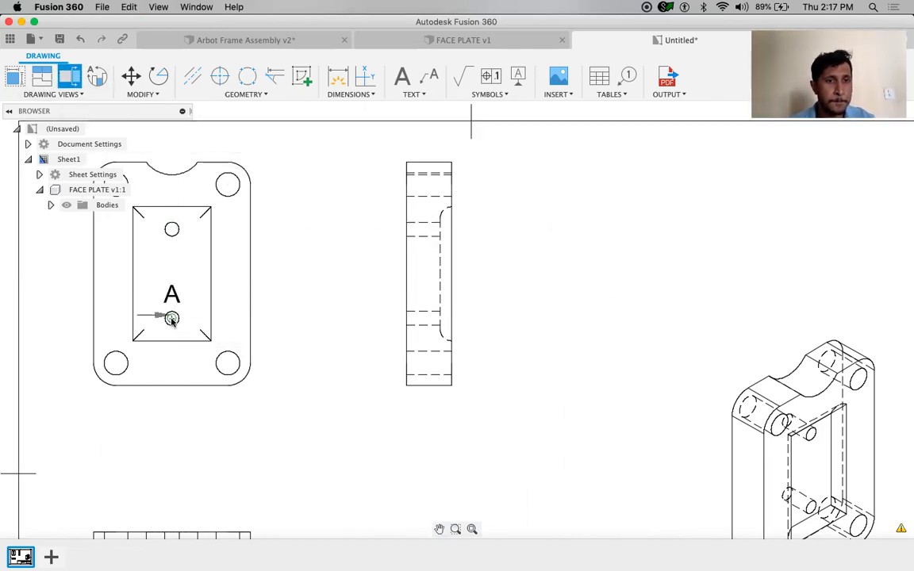
click(171, 419)
click(175, 155)
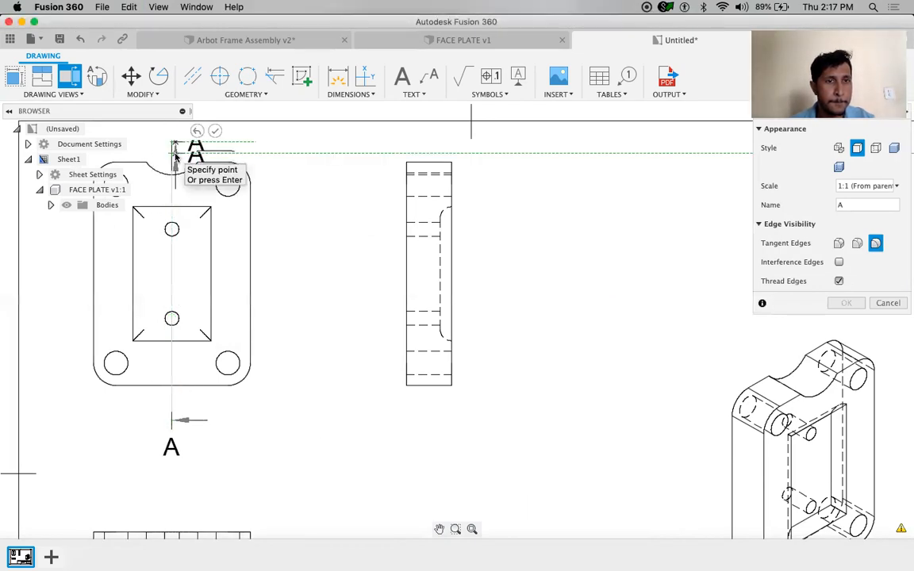
right_click(216, 154)
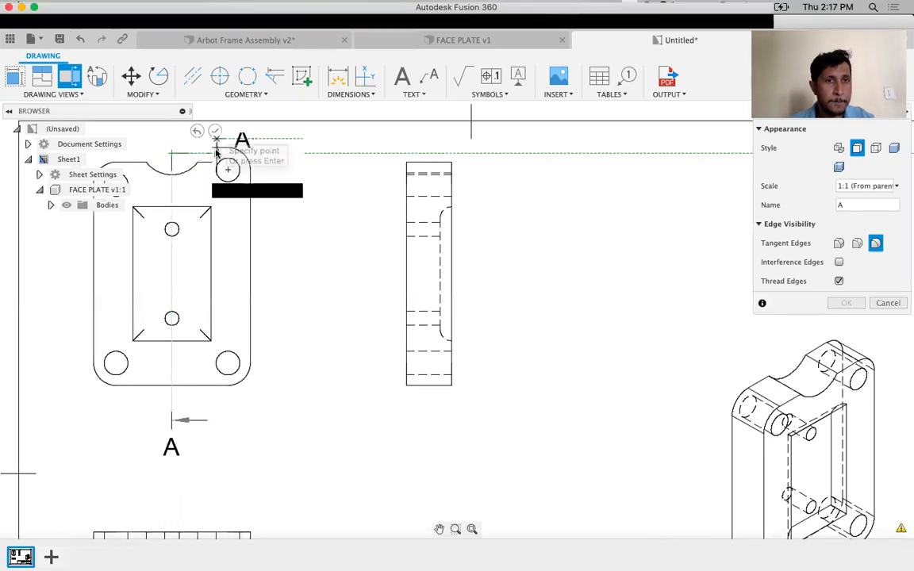
click(265, 156)
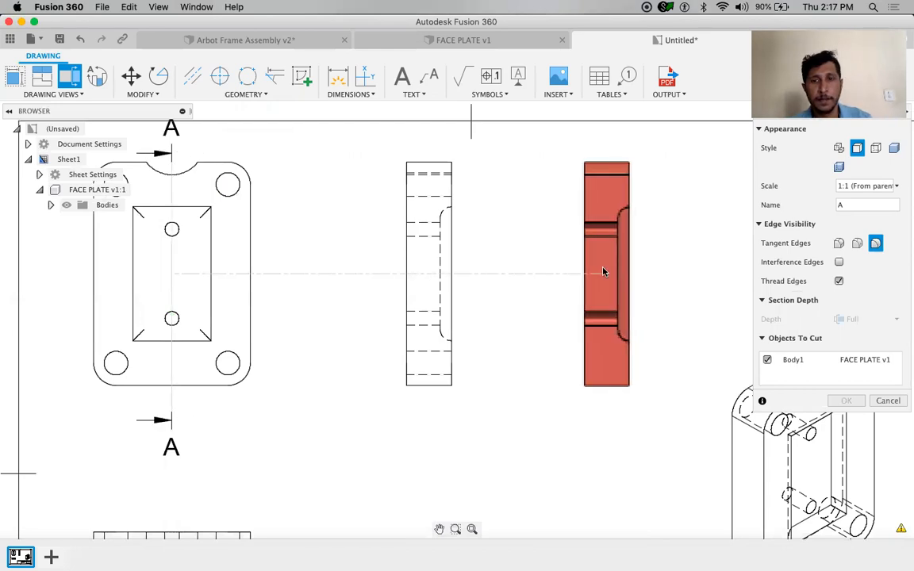
click(606, 272)
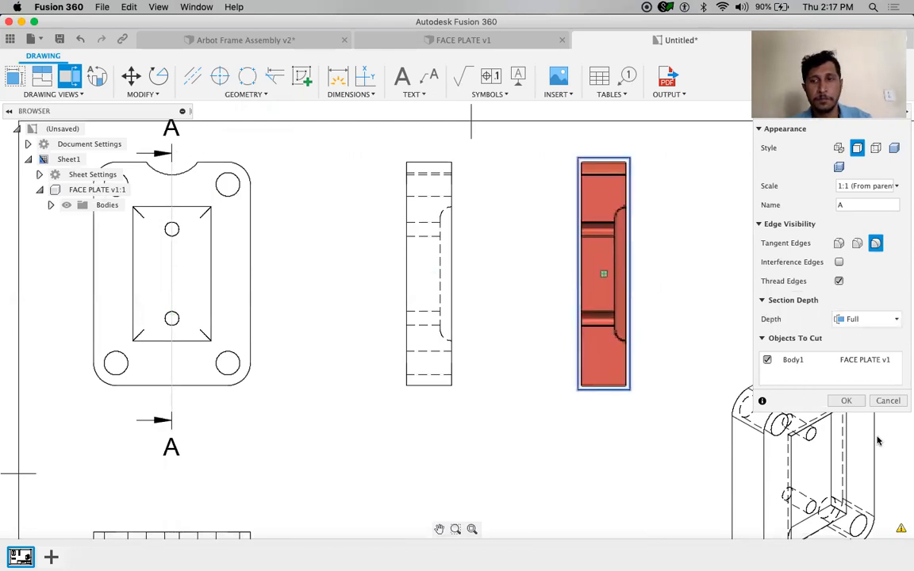
click(846, 402)
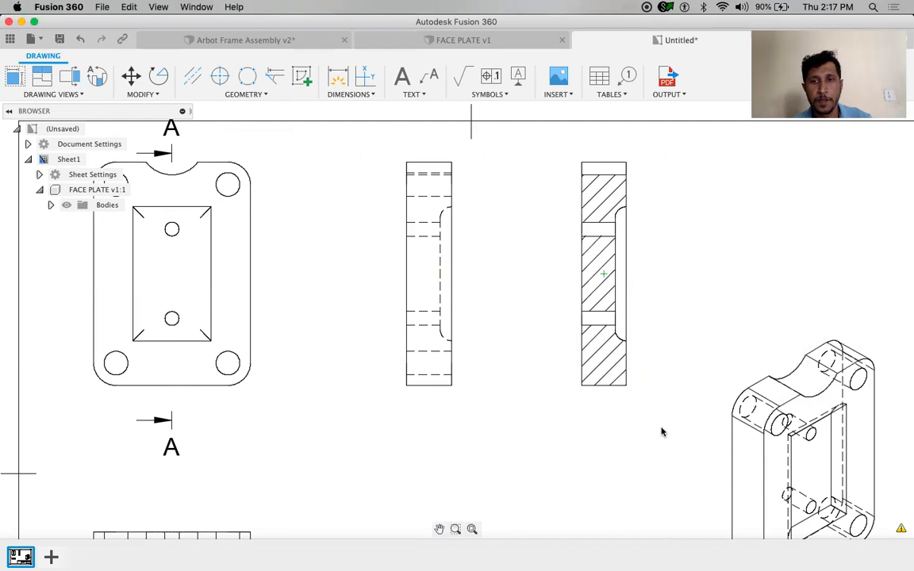
Move the A-A (1:1) label from above the section view to just below it.
scroll(659, 453, up, 2)
scroll(657, 459, down, 5)
middle_drag(650, 434, 494, 417)
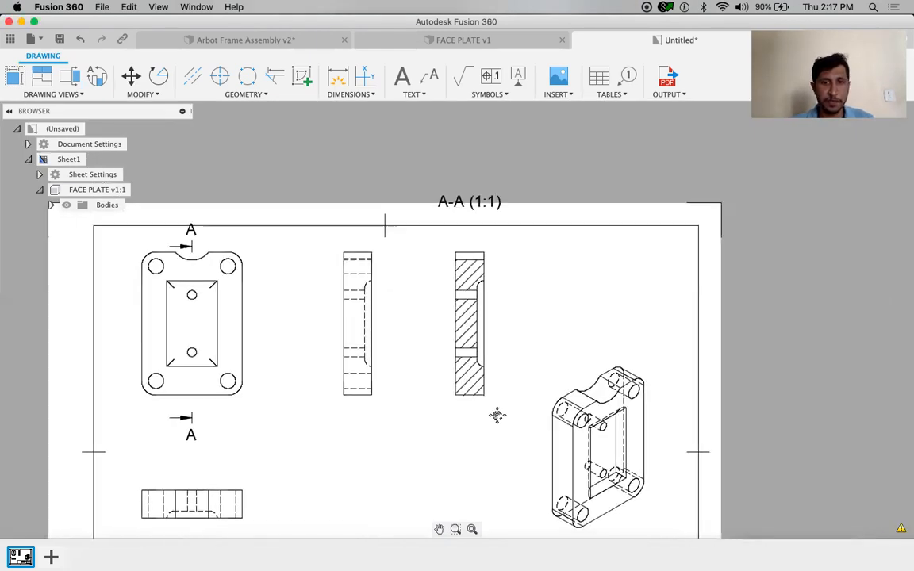
click(621, 216)
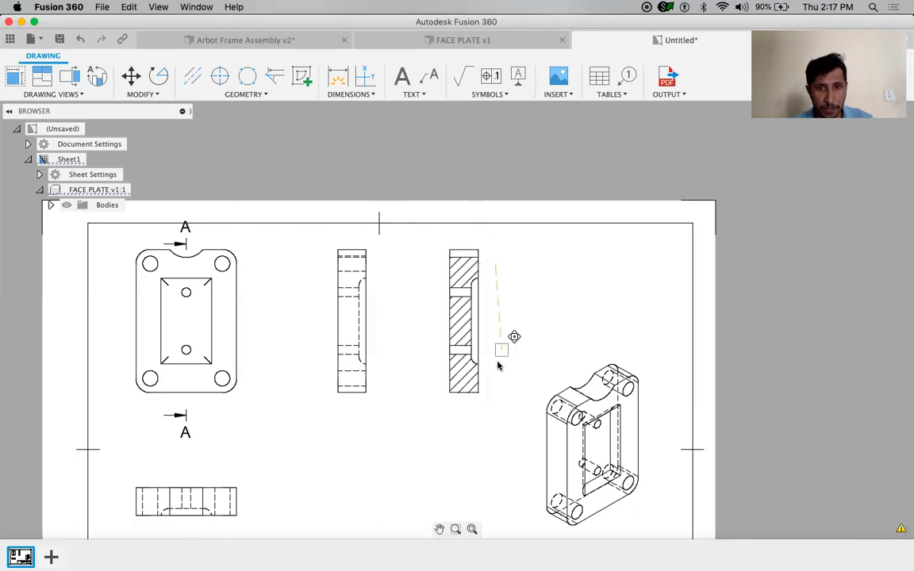
click(491, 418)
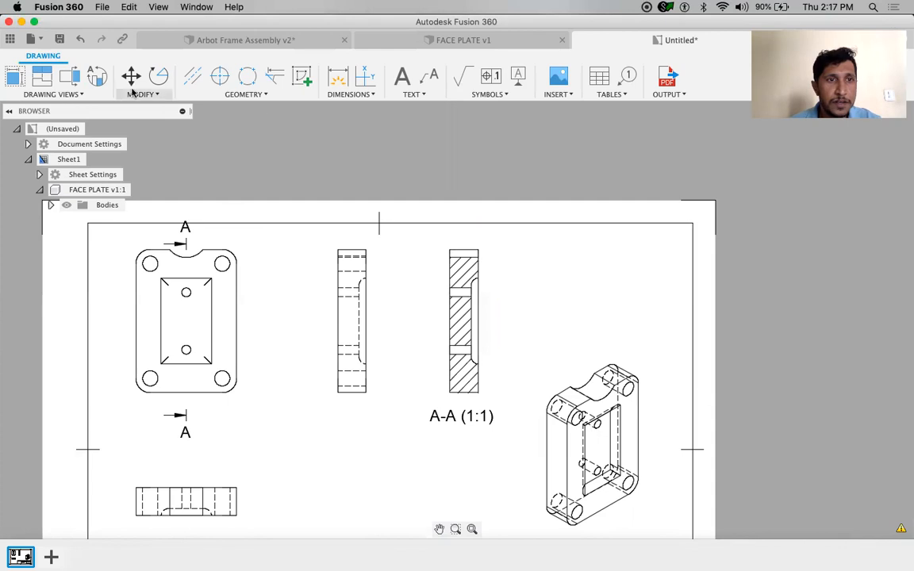
Project an isometric view from section view A-A and position it beside the section, above the existing isometric view.
click(36, 79)
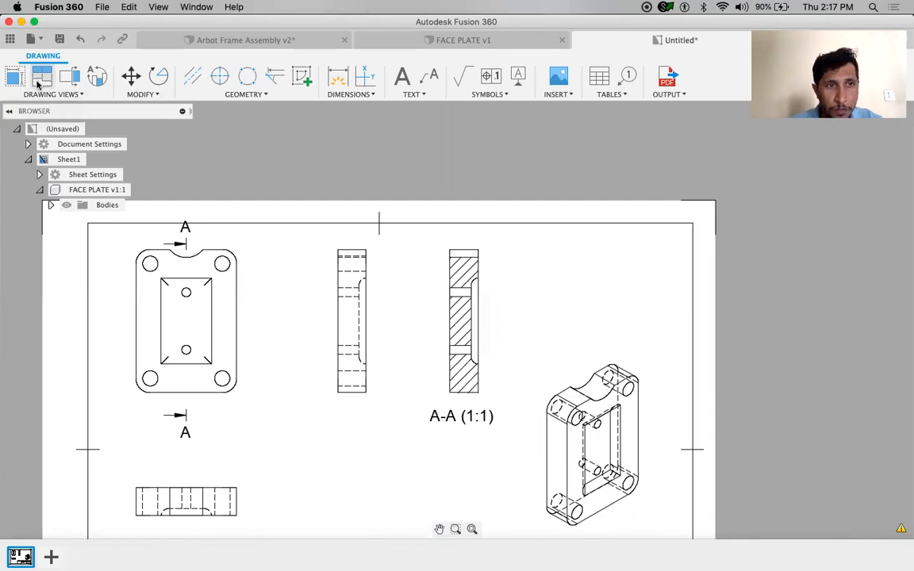
click(477, 332)
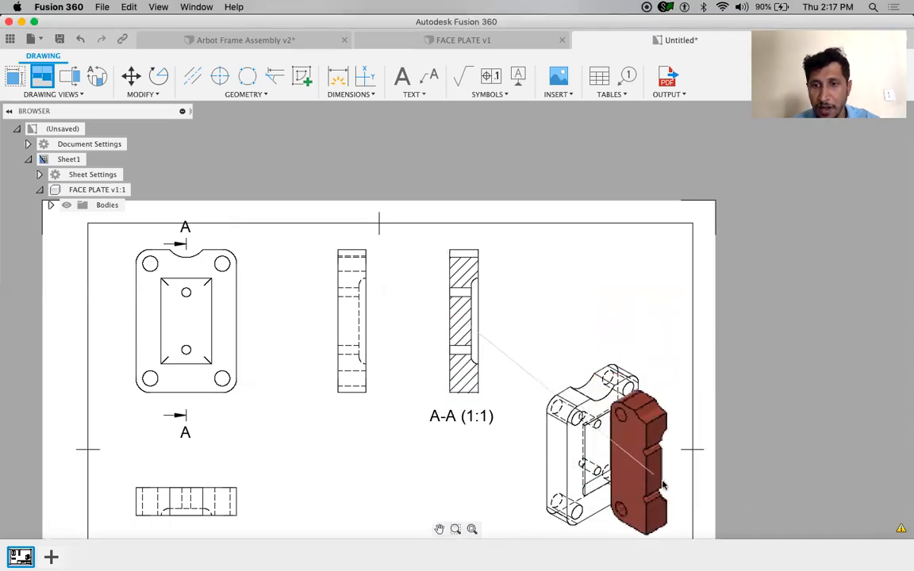
click(670, 487)
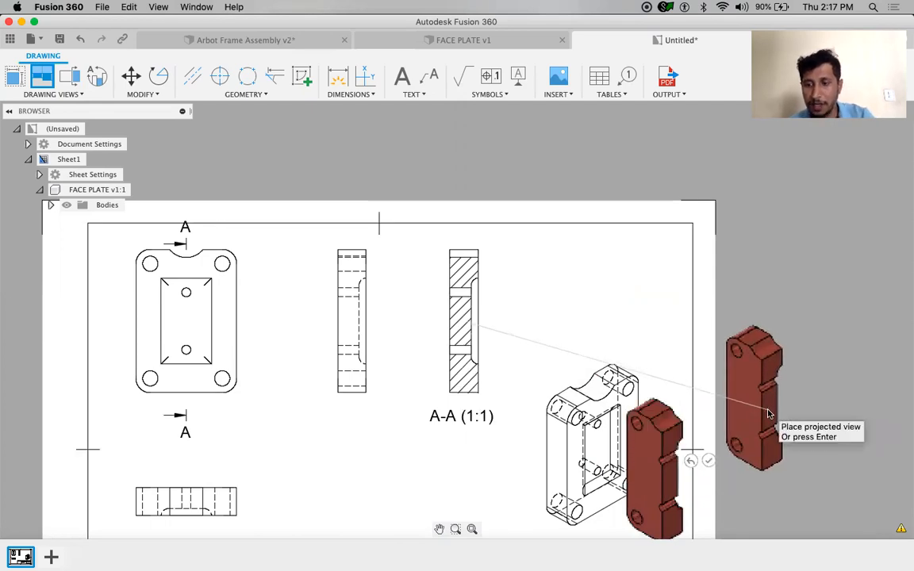
click(707, 461)
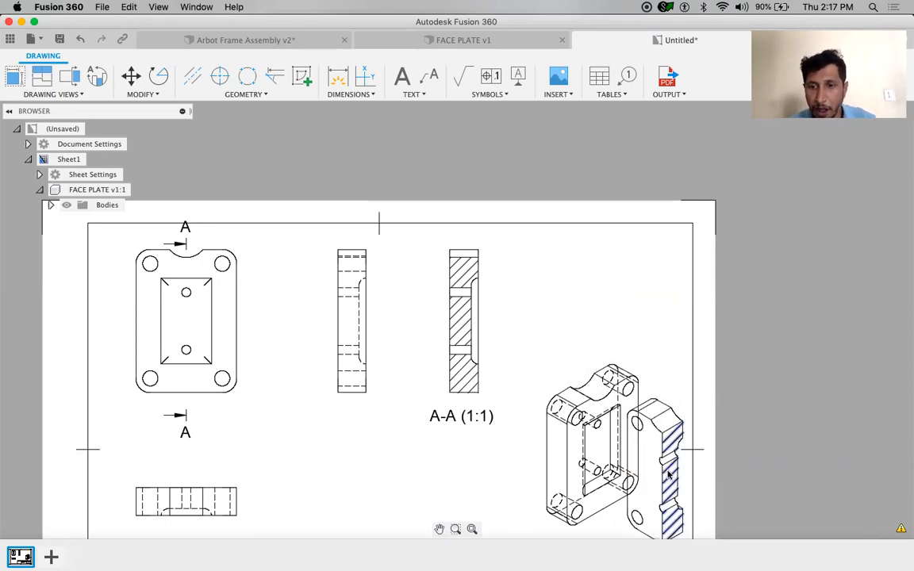
click(669, 400)
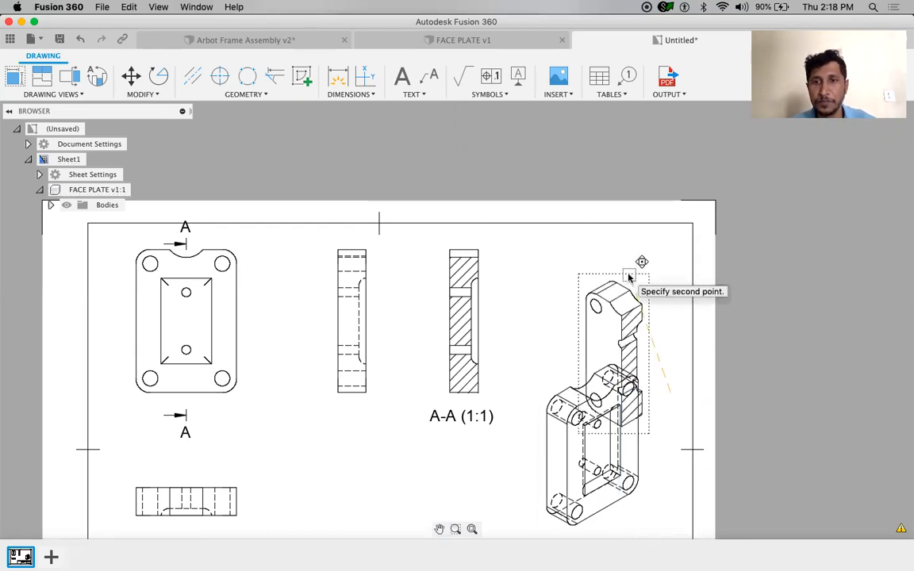
click(566, 251)
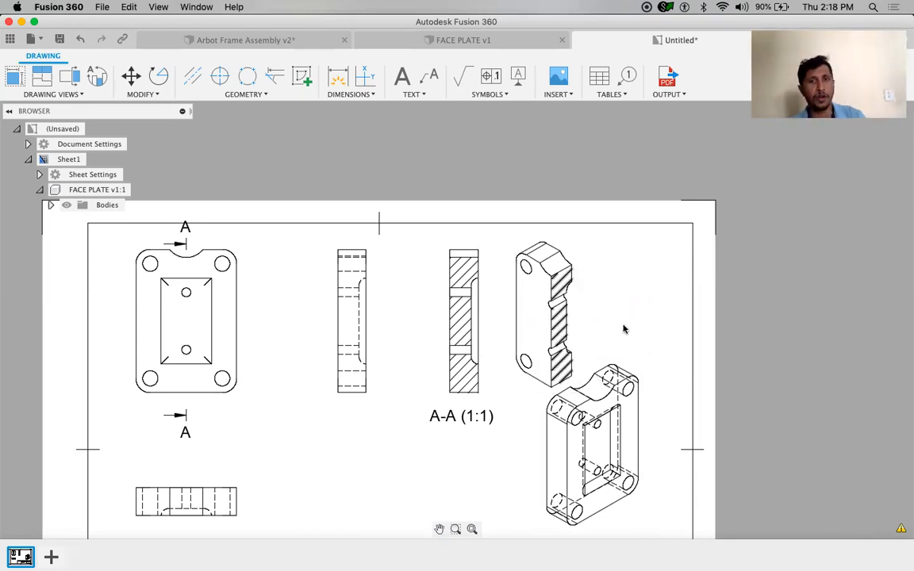
Define circular detail boundary B around the central recess in the projected view below the front view.
scroll(754, 354, up, 2)
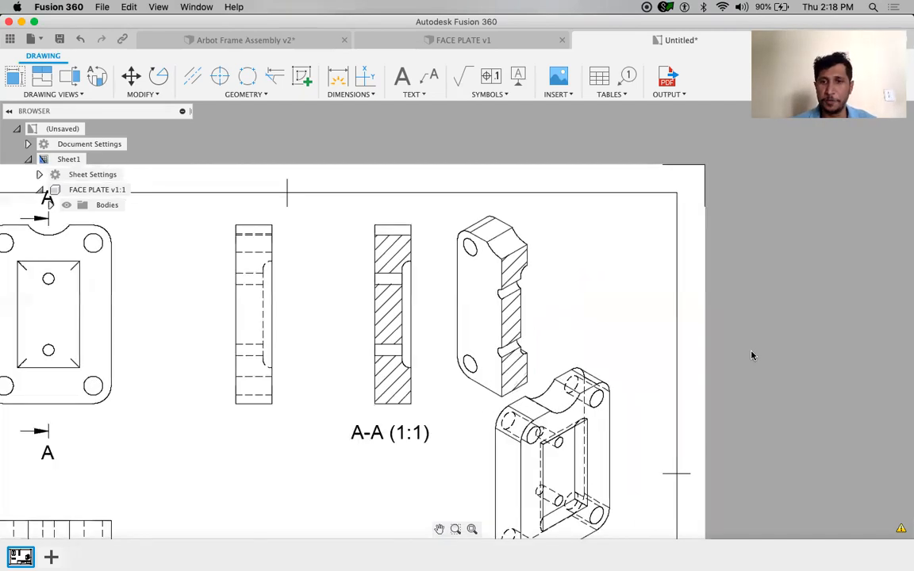
scroll(754, 357, down, 5)
scroll(755, 358, up, 2)
scroll(746, 361, up, 3)
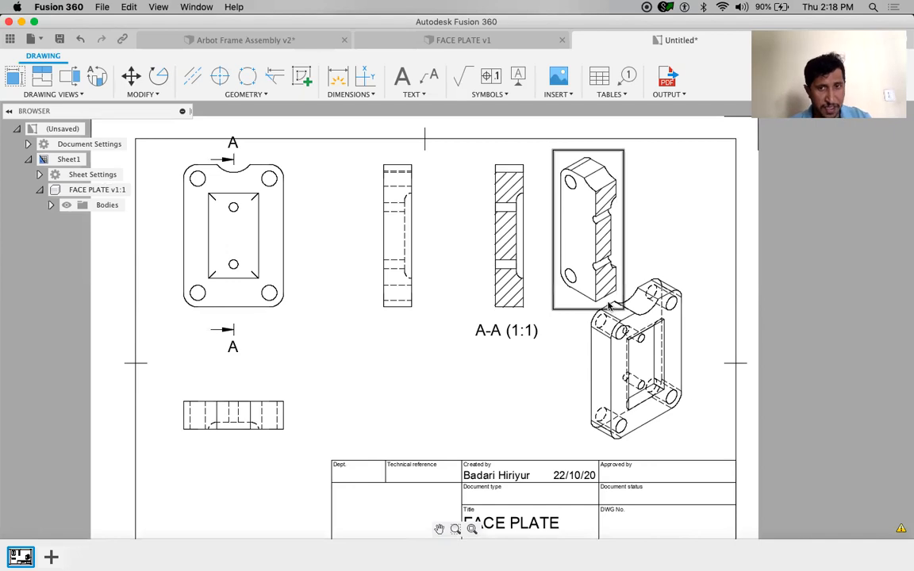
click(71, 77)
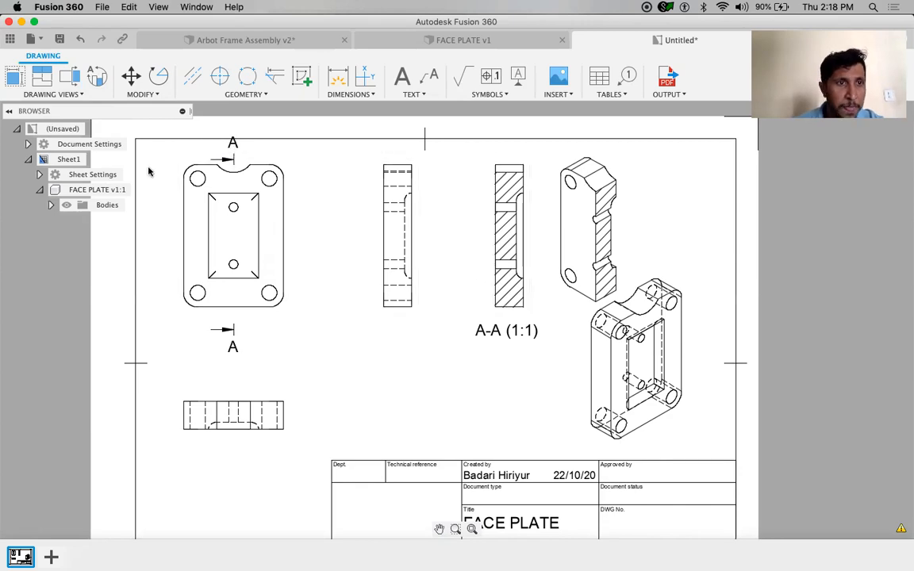
click(97, 77)
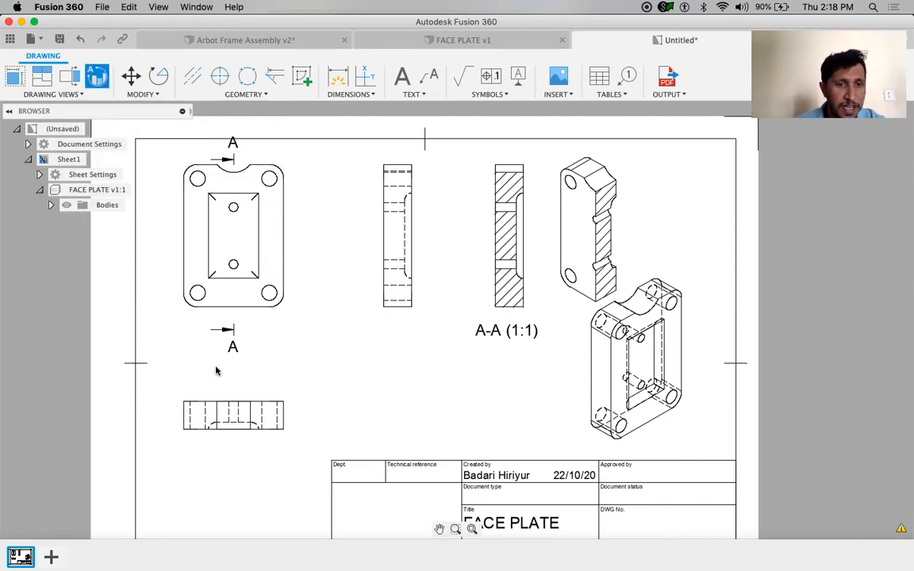
click(250, 430)
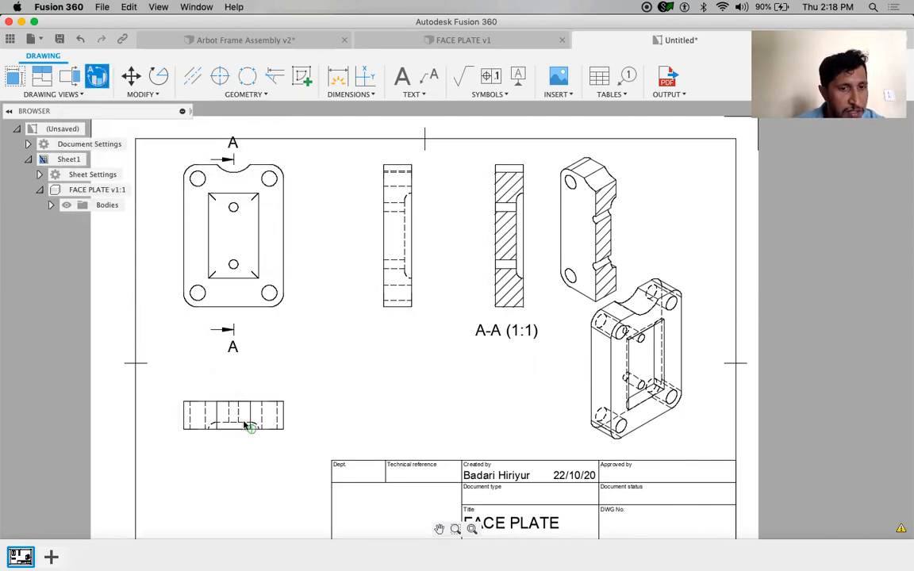
click(233, 429)
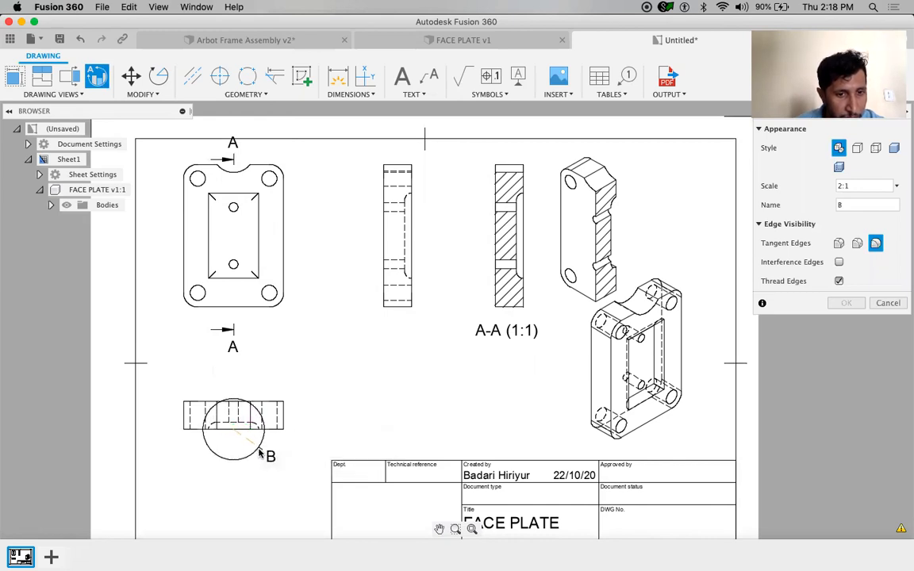
click(236, 410)
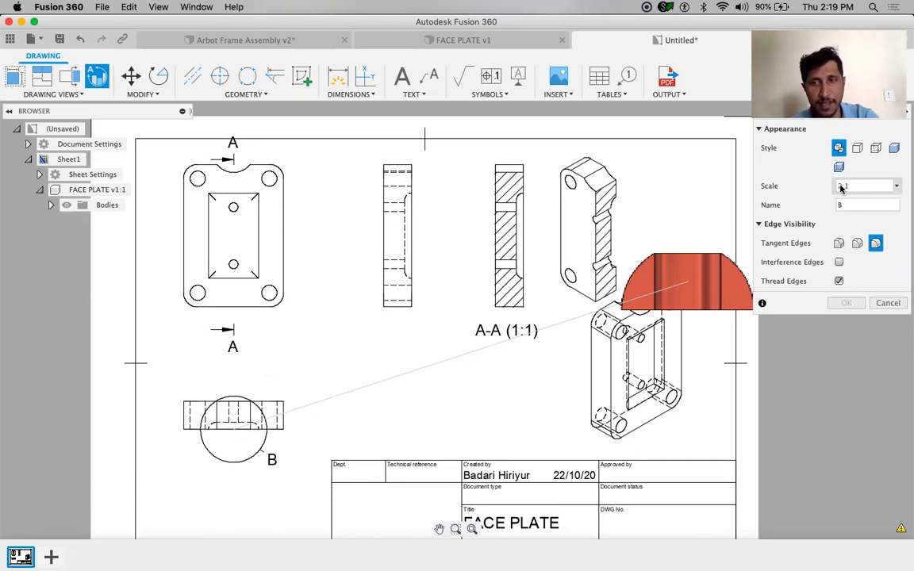
Place detail view B at 2:1 scale in the open area beside its parent view and finish the detail.
text(2:1)
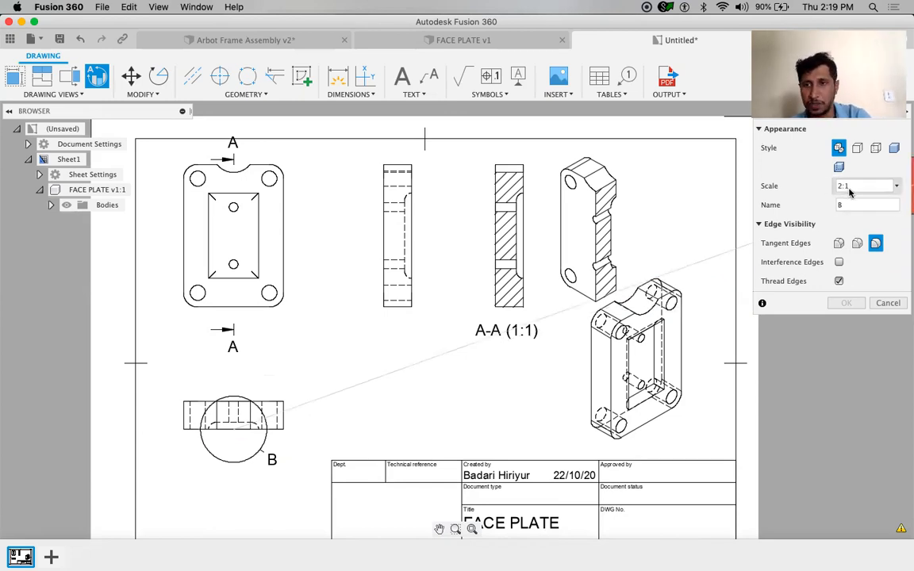
click(414, 397)
click(846, 305)
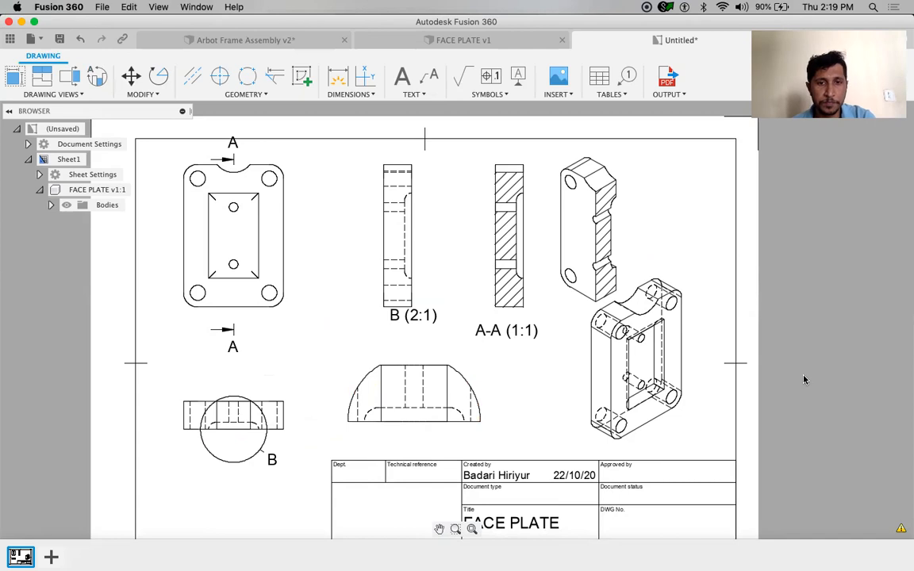
Move the B (2:1) label beneath its detail view, and reposition the detail directly below its parent view.
drag(436, 354, 428, 444)
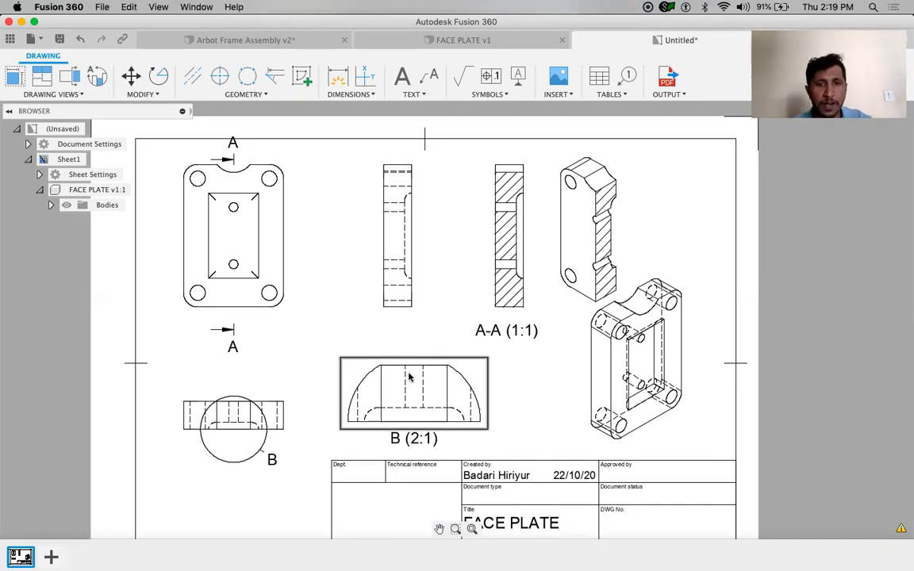
middle_drag(409, 423, 454, 301)
mouse_move(455, 300)
mouse_down()
mouse_move(310, 411)
mouse_move(265, 416)
mouse_up()
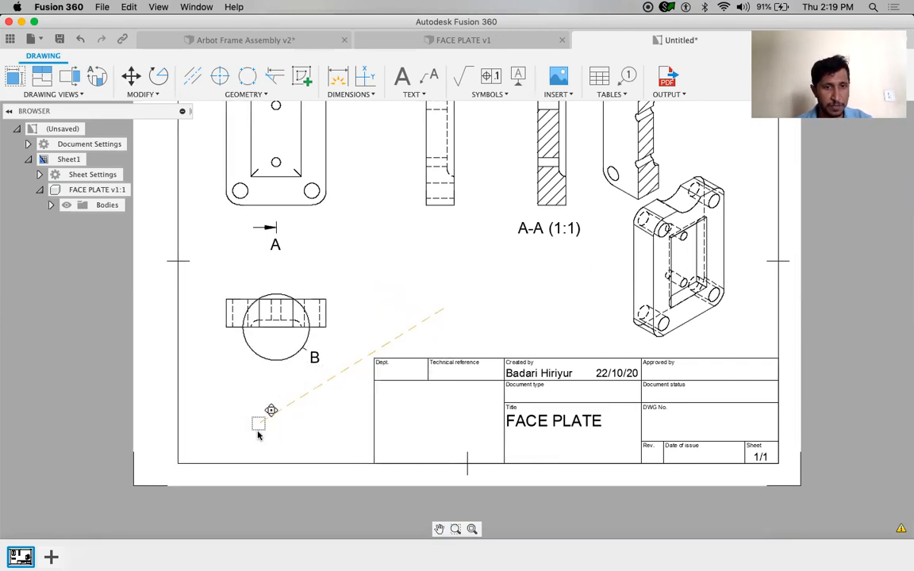
click(262, 429)
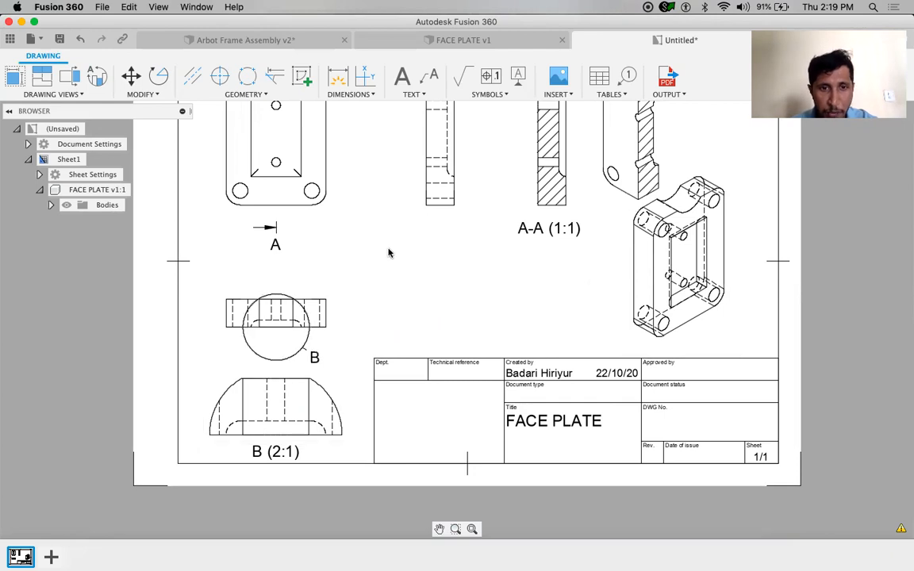
scroll(350, 249, up, 2)
mouse_move(323, 332)
mouse_down()
mouse_move(326, 310)
mouse_move(326, 323)
mouse_up()
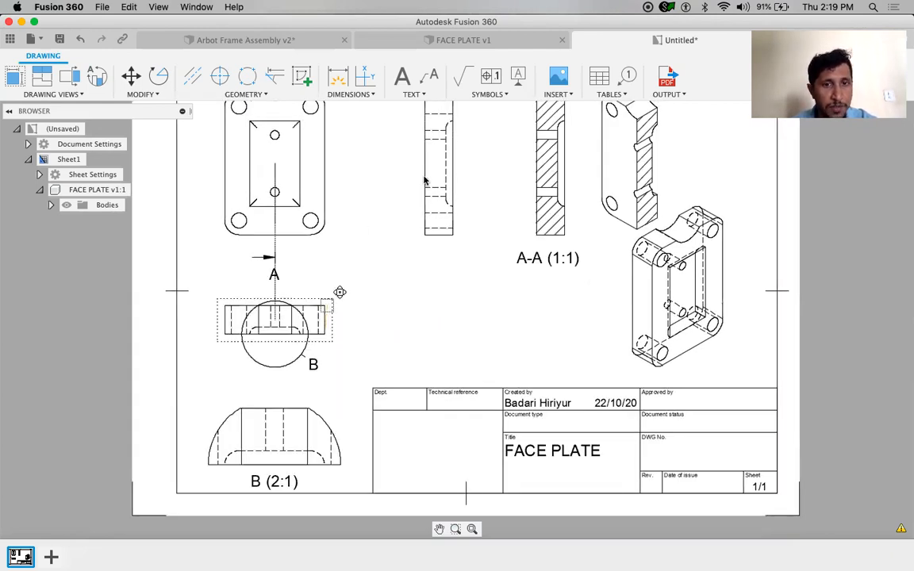
key(Escape)
Move the projected side view closer to the front view.
middle_drag(332, 213, 331, 284)
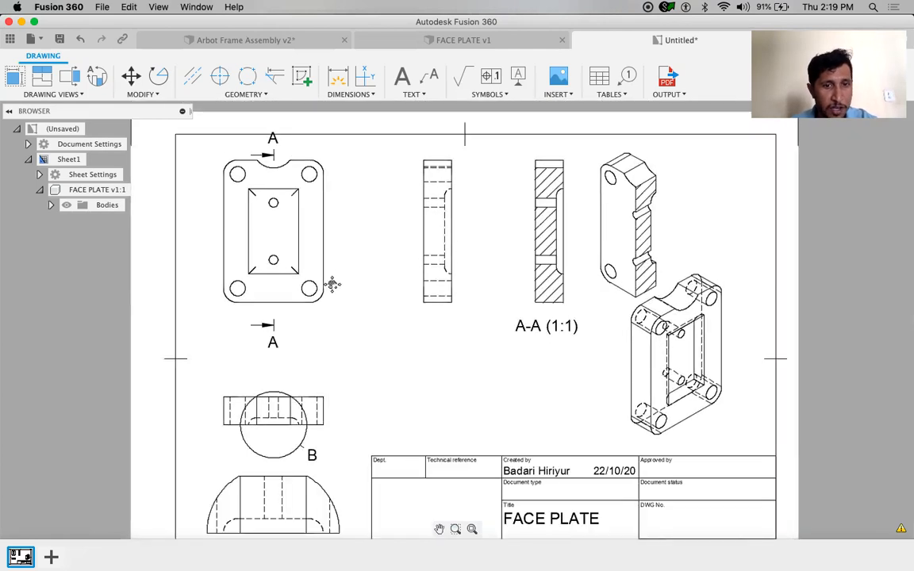
mouse_move(428, 250)
mouse_down()
mouse_move(402, 246)
mouse_move(408, 232)
mouse_move(413, 255)
mouse_up()
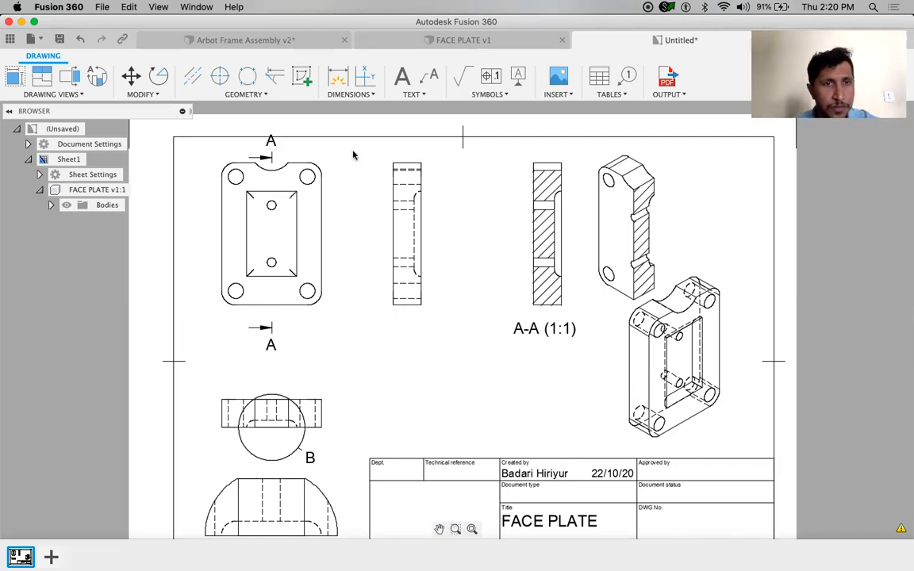
Add center marks to the four corner holes and the two small middle holes in the front view.
click(219, 75)
click(236, 188)
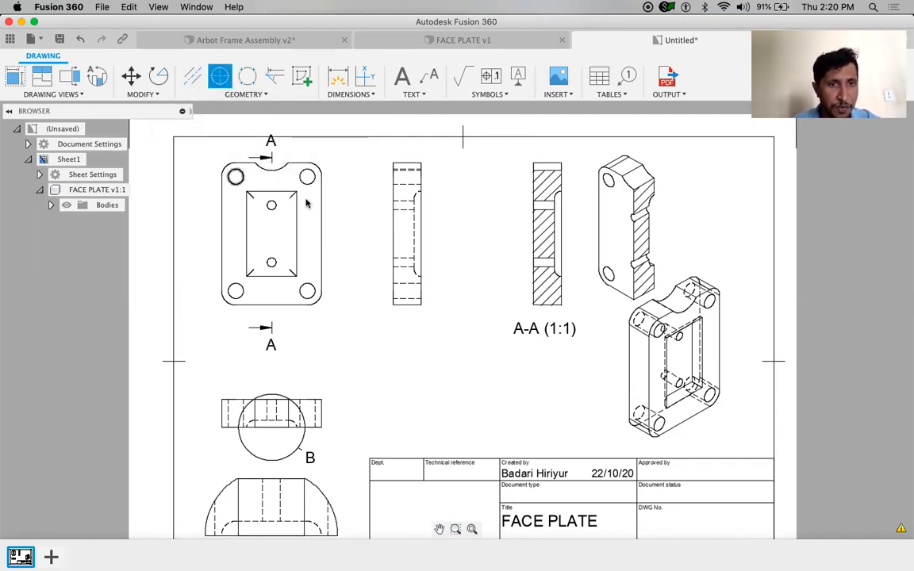
click(309, 181)
click(307, 292)
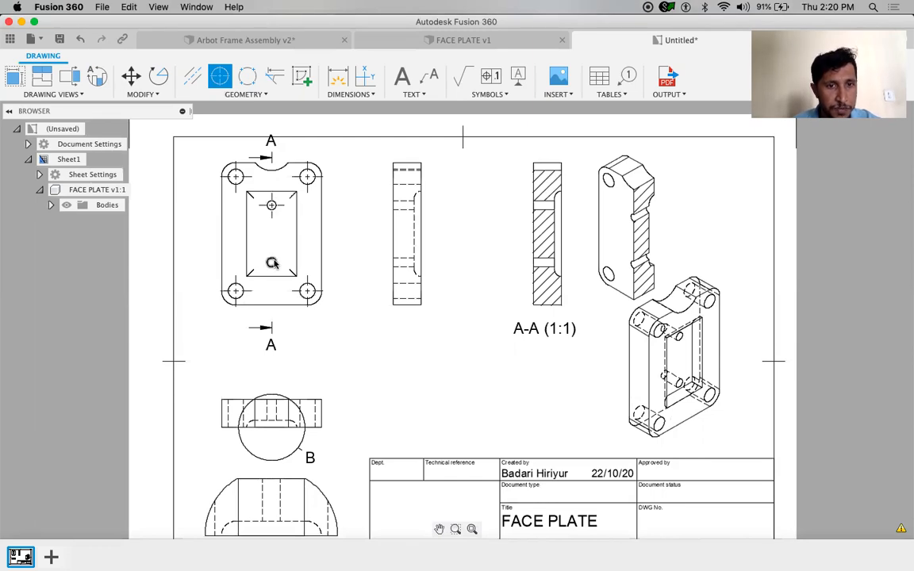
Add centerlines between the hidden edges of the two small holes in the projected side view.
click(192, 75)
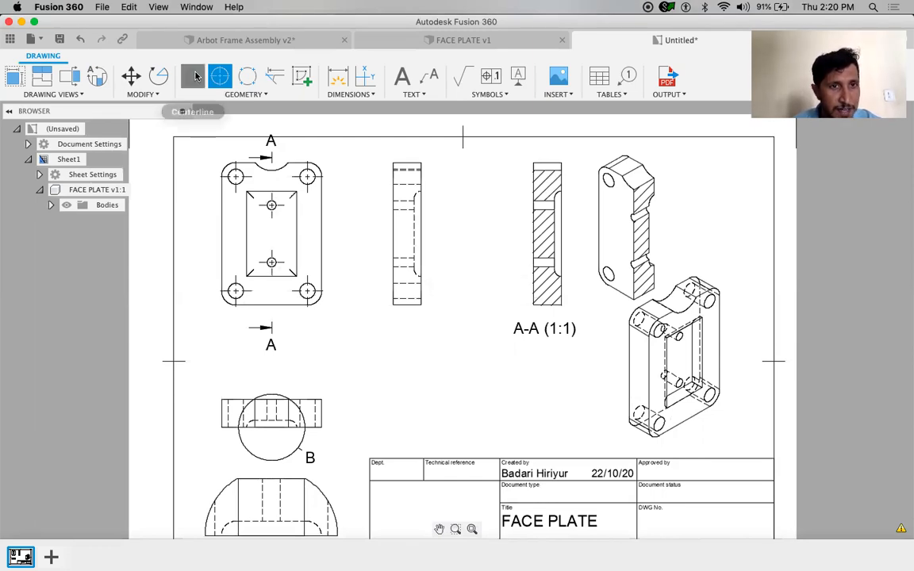
click(407, 213)
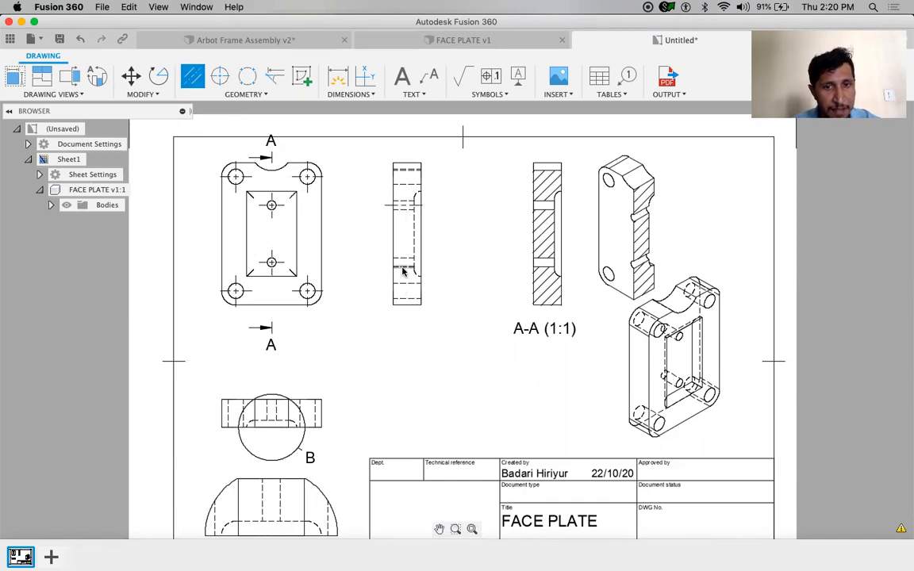
click(403, 263)
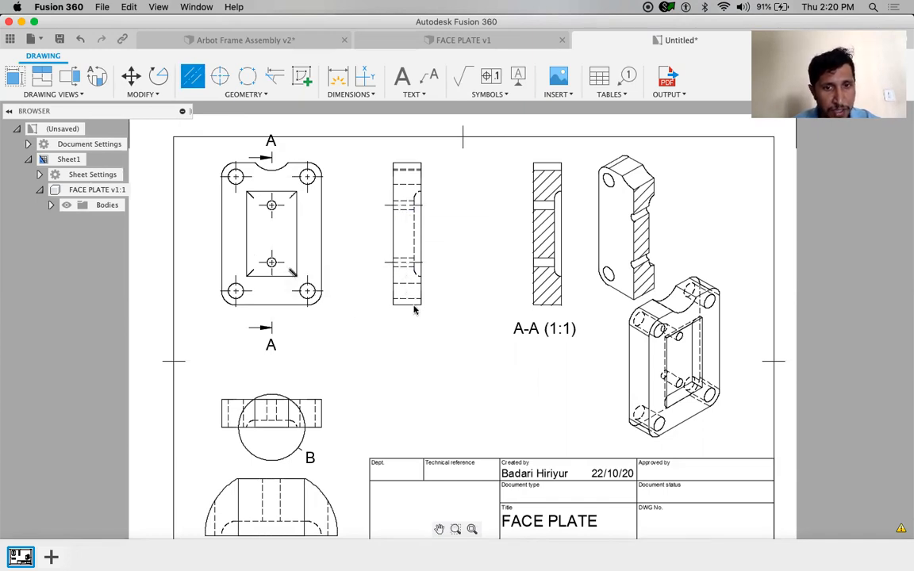
Add centerlines to the corner holes in the projected side view and to the two small holes in section view A-A.
click(404, 294)
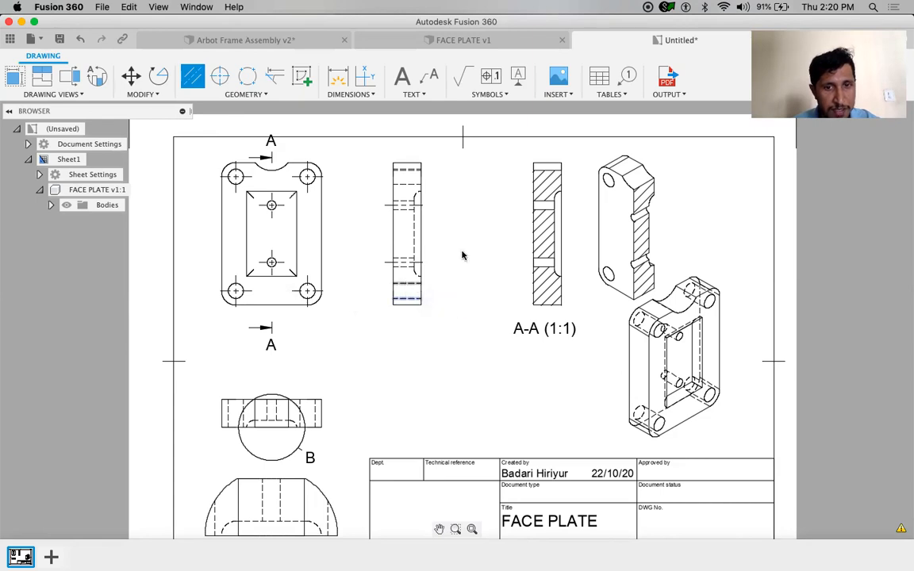
click(410, 190)
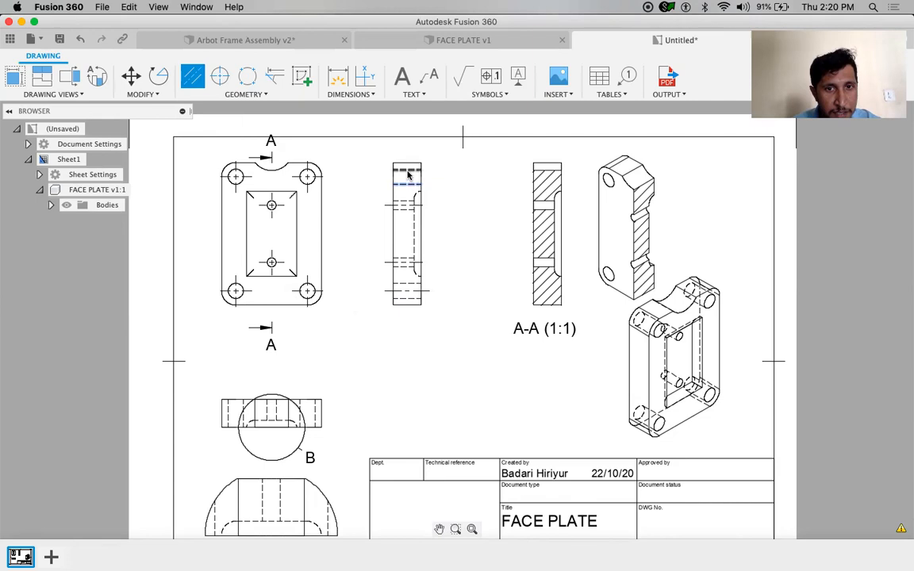
click(544, 210)
click(542, 204)
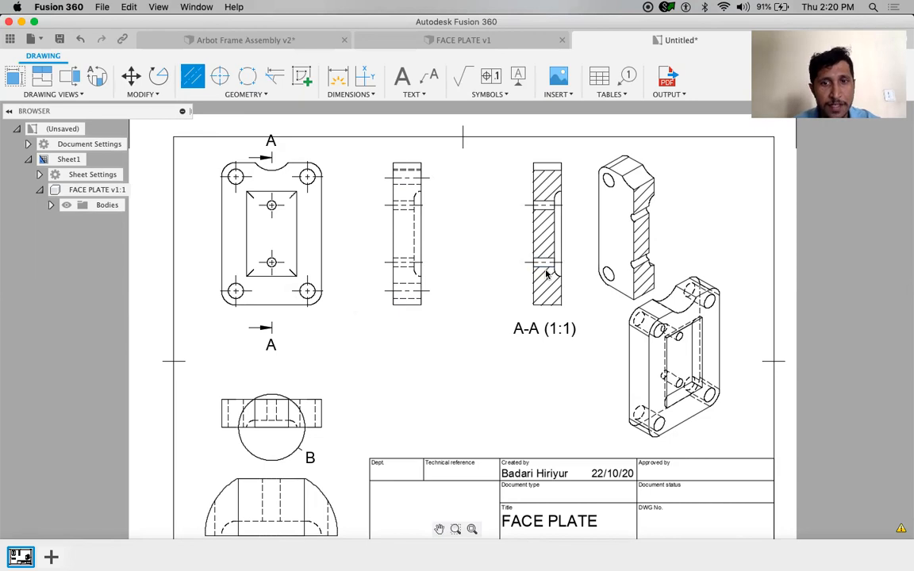
Add centerlines to the middle hole and both outer holes in the view below the front view, and to the middle hole in detail B.
scroll(546, 274, up, 3)
scroll(548, 274, down, 3)
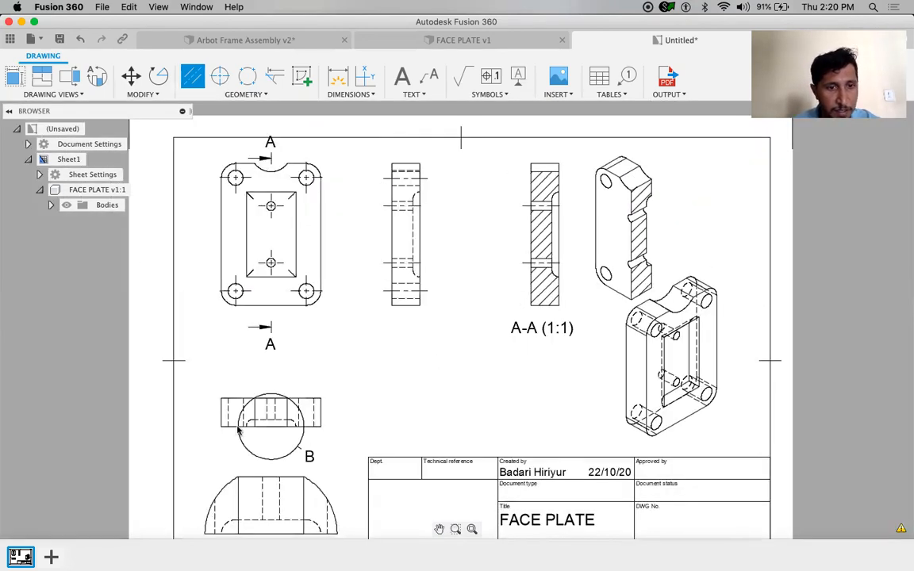
scroll(238, 429, up, 3)
click(209, 403)
click(244, 376)
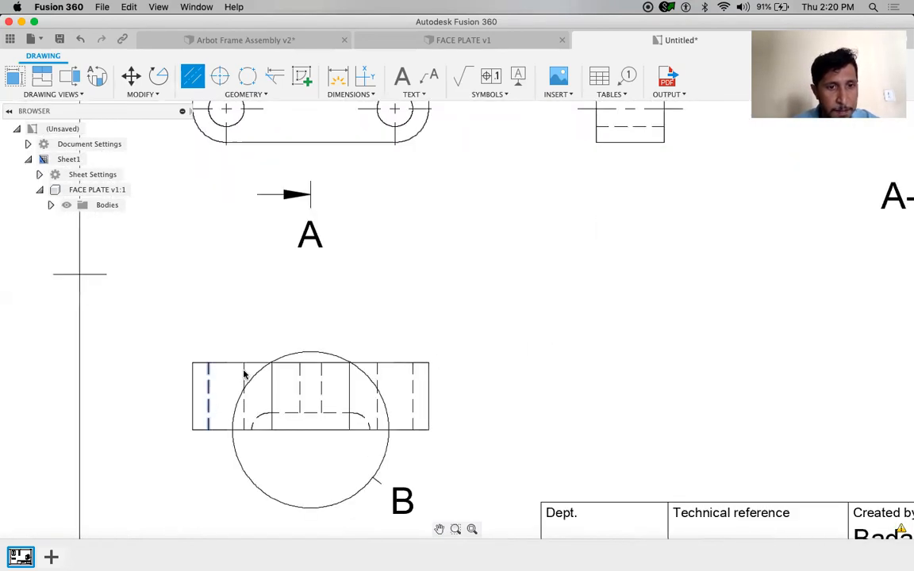
click(301, 393)
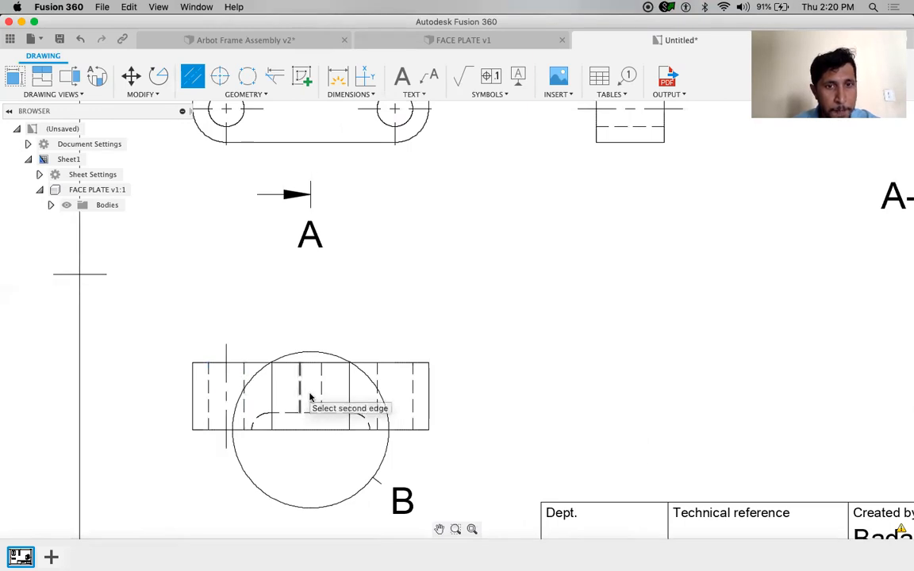
click(321, 396)
click(378, 376)
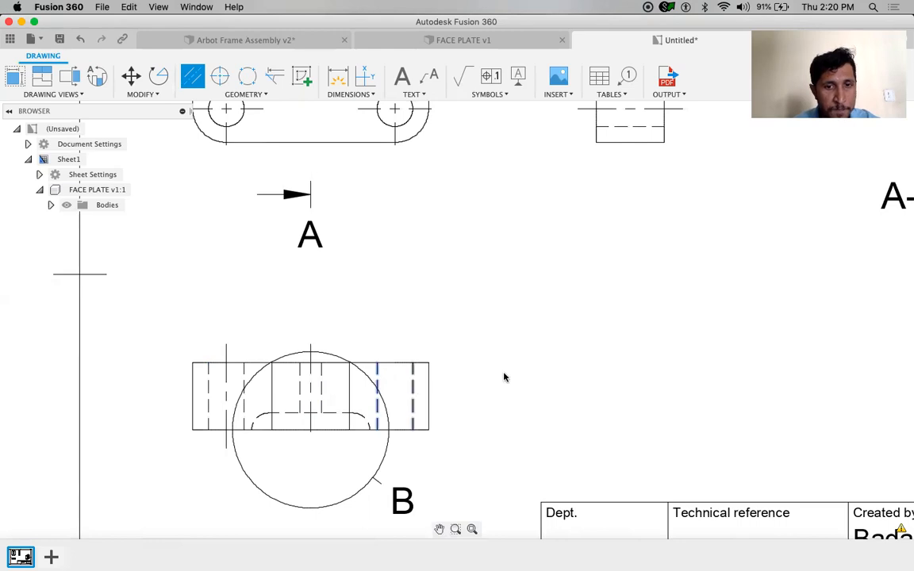
scroll(508, 373, down, 5)
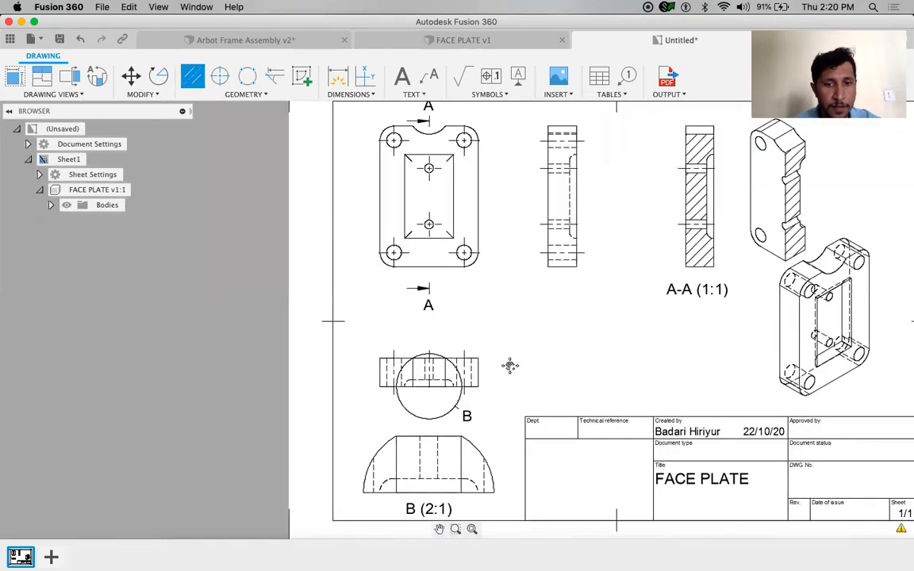
scroll(511, 366, down, 2)
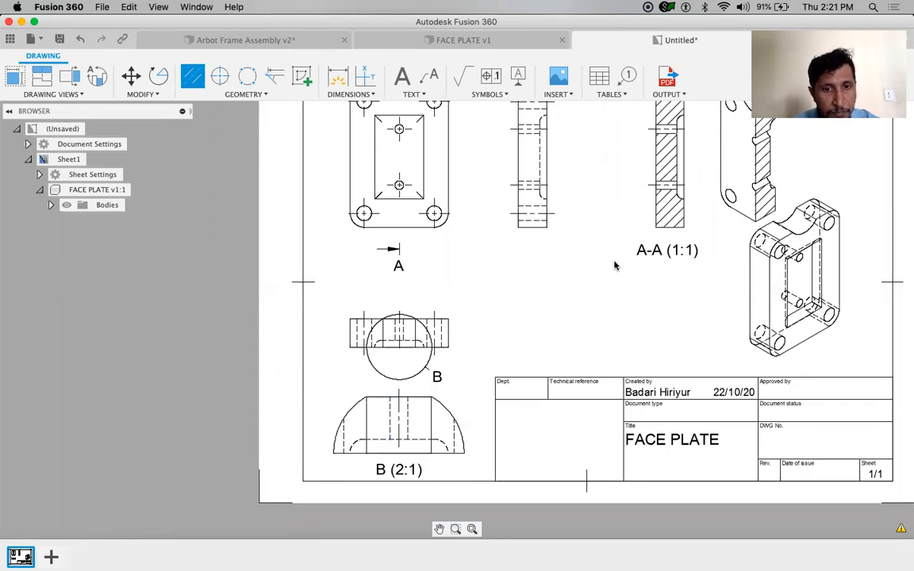
Add an edge extension where the front view's left and top straight edges would meet, at the rounded upper-left corner.
scroll(508, 324, down, 5)
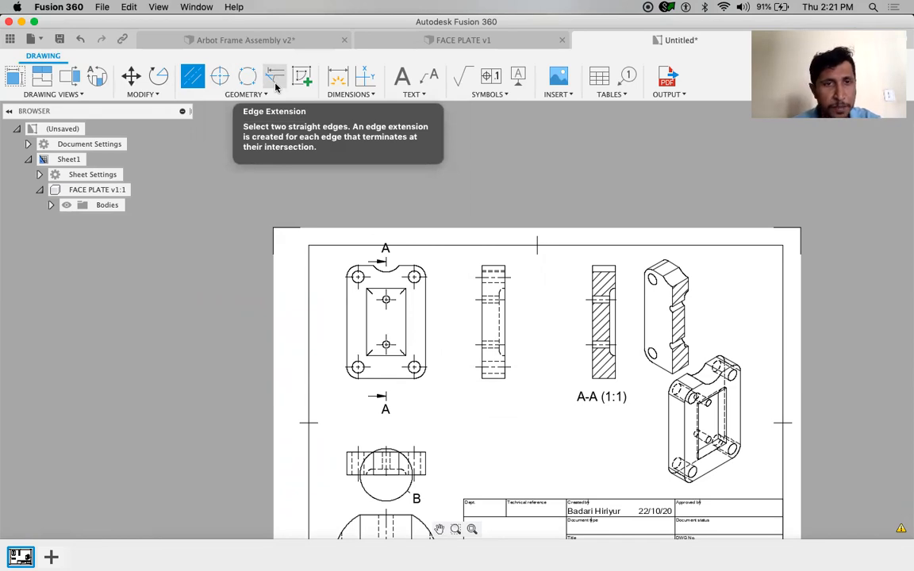
click(278, 89)
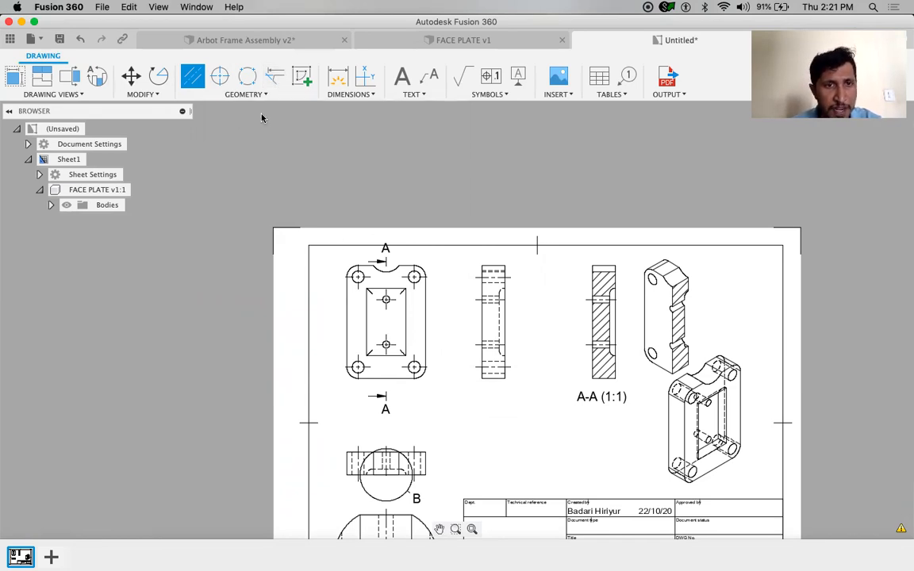
scroll(343, 288, up, 2)
scroll(343, 287, up, 2)
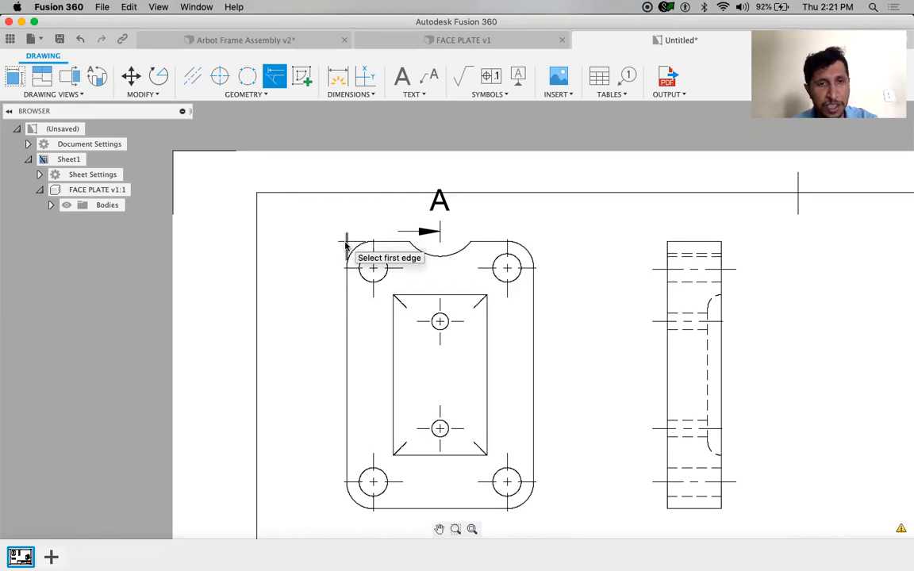
mouse_move(511, 319)
middle_down()
mouse_move(384, 282)
mouse_move(390, 268)
middle_up()
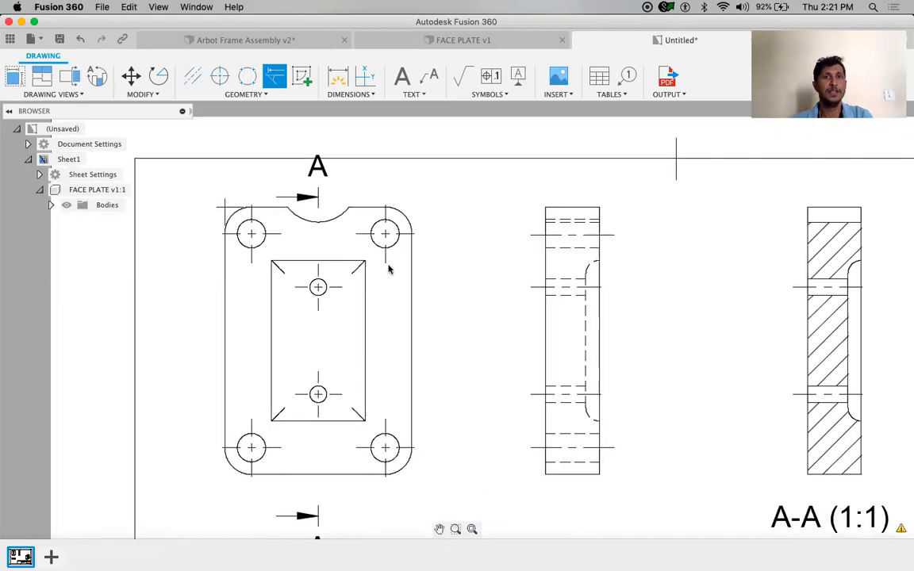
click(332, 93)
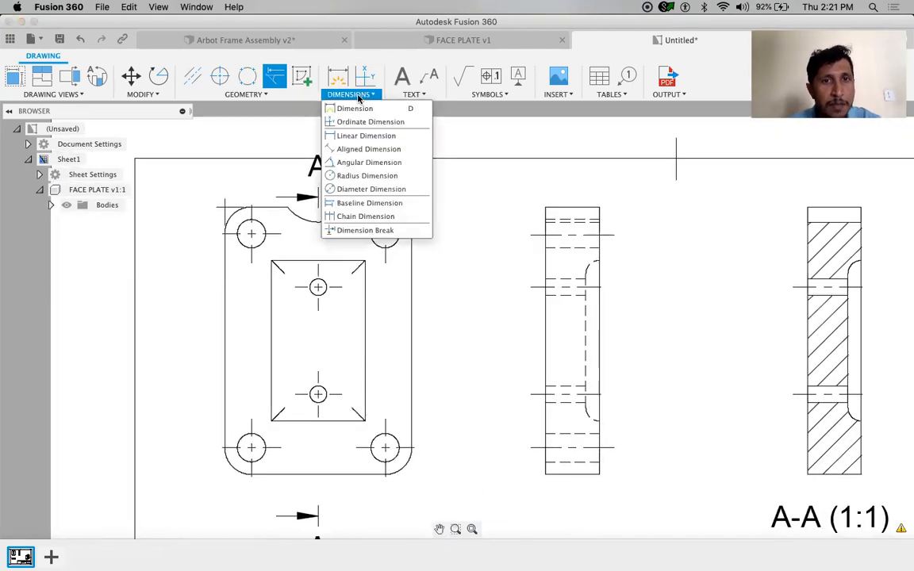
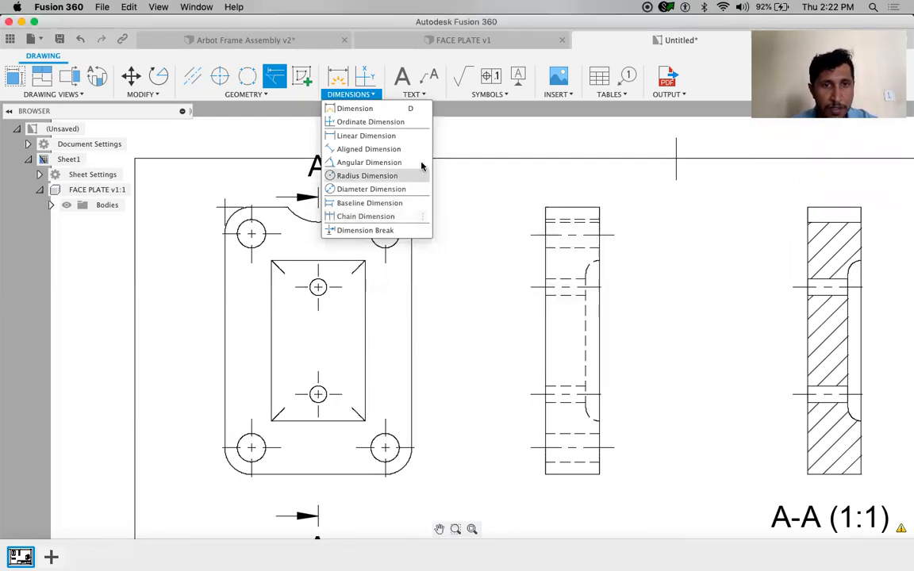
click(374, 217)
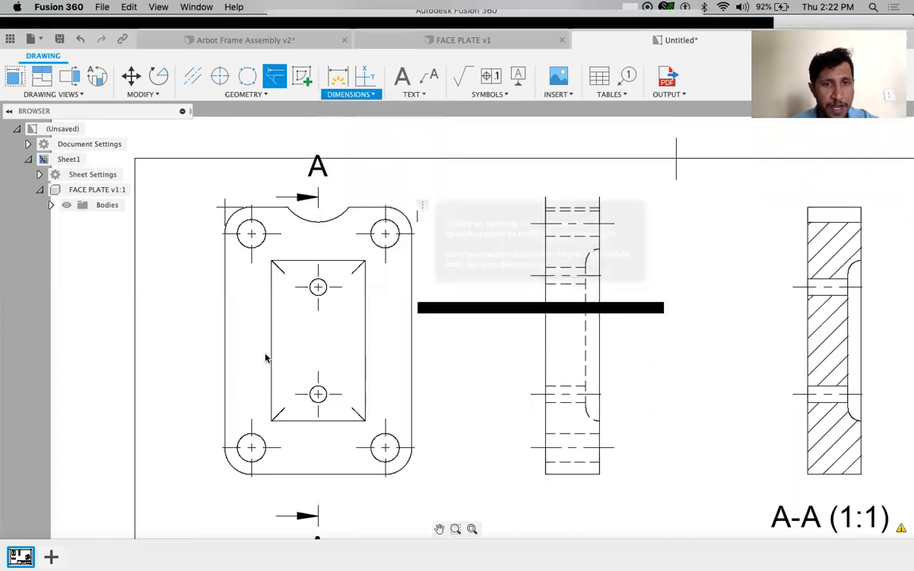
scroll(230, 405, up, 3)
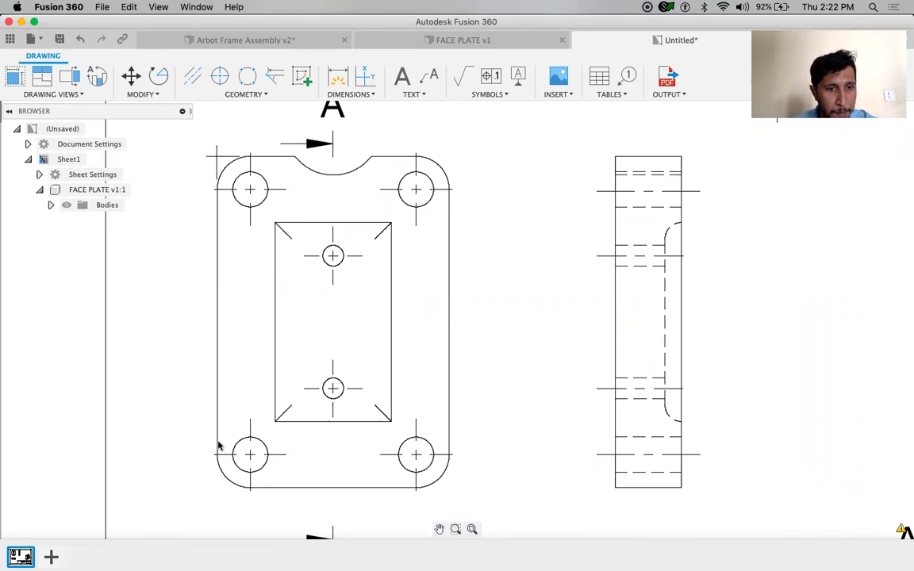
Dimension the horizontal distance from the plate's left edge to the lower-left corner hole's center, placing it below the front view.
click(337, 75)
click(217, 455)
click(249, 455)
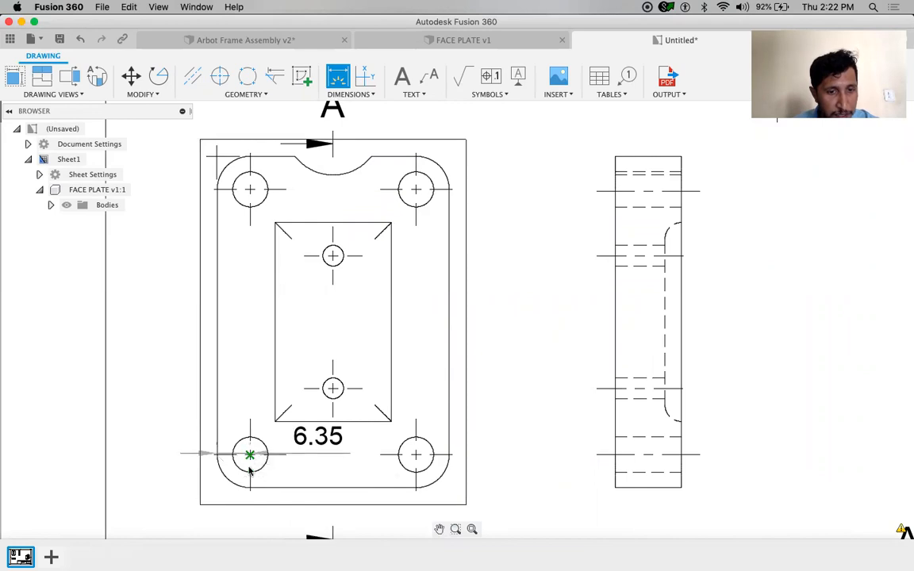
scroll(247, 526, up, 2)
middle_drag(242, 449, 259, 351)
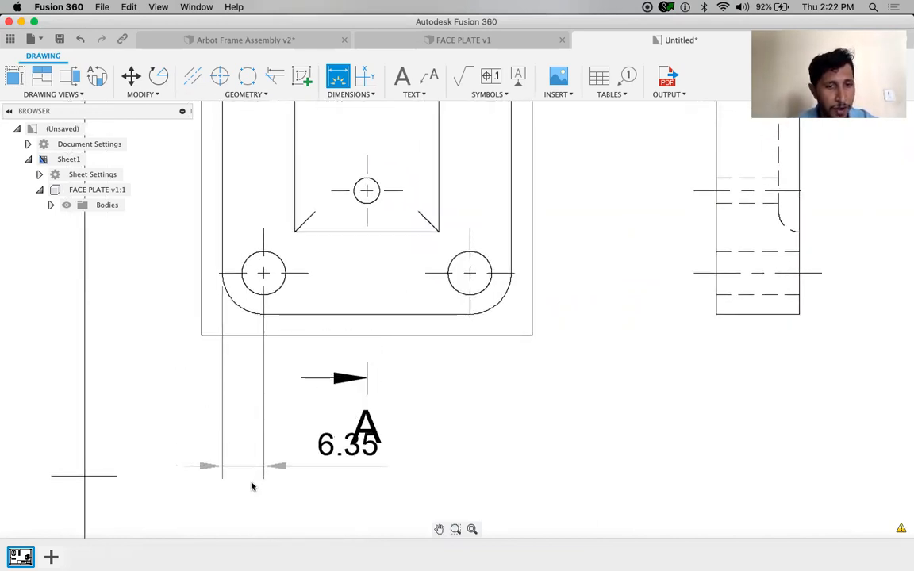
click(276, 494)
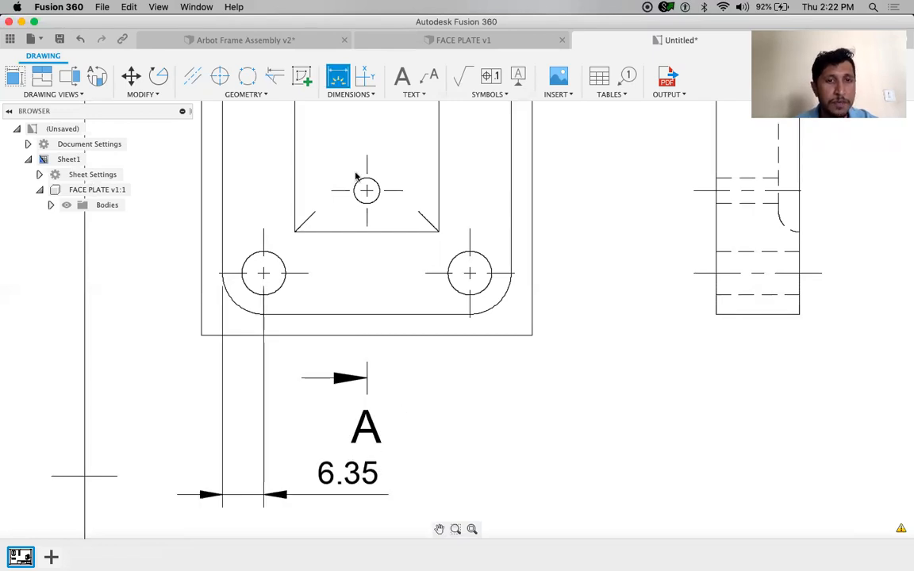
Try to continue the horizontal hole dimension as a chain to the plate's middle and the lower-right hole's center.
click(354, 94)
click(363, 216)
click(265, 447)
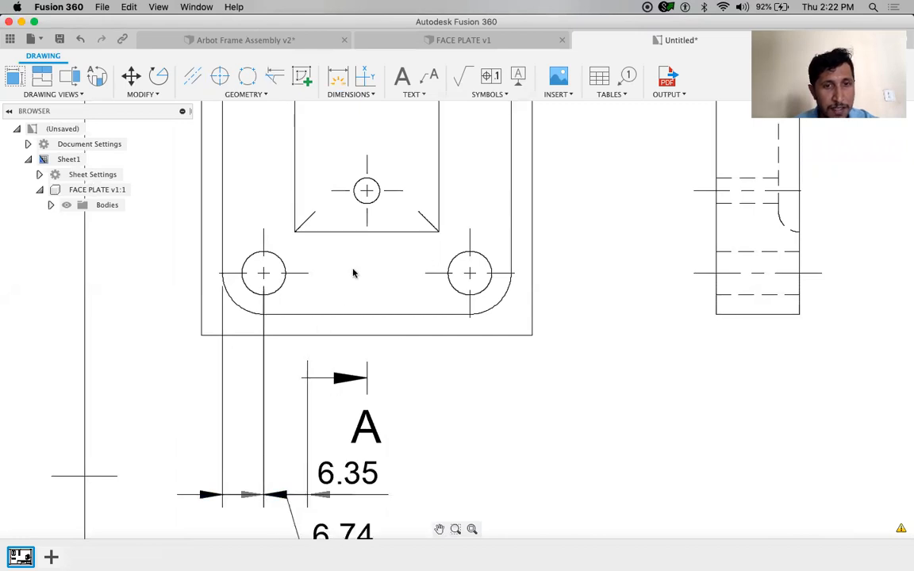
click(367, 231)
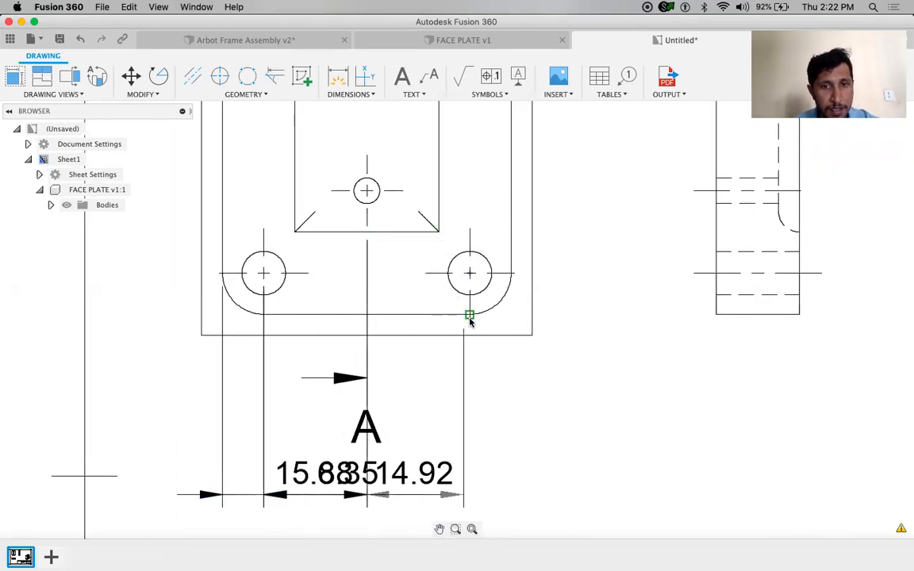
click(469, 314)
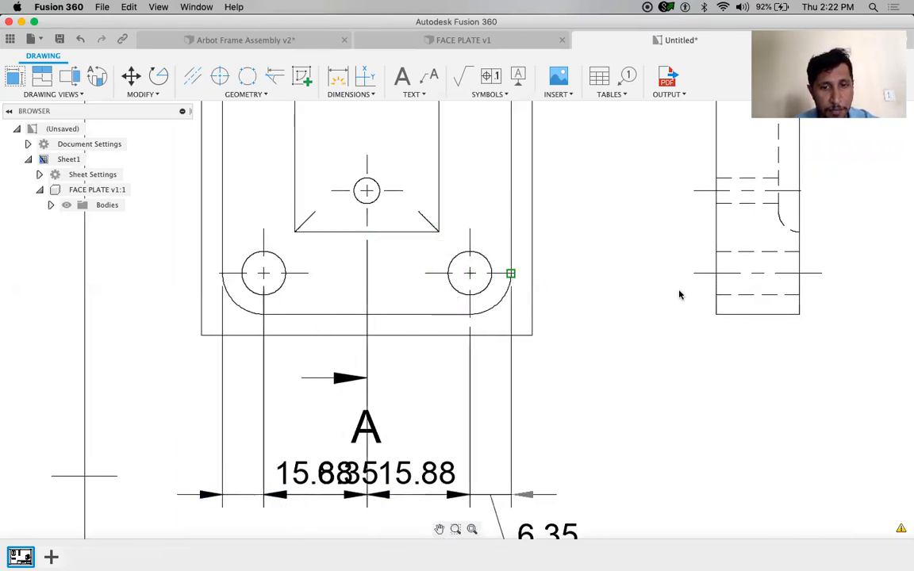
key(Escape)
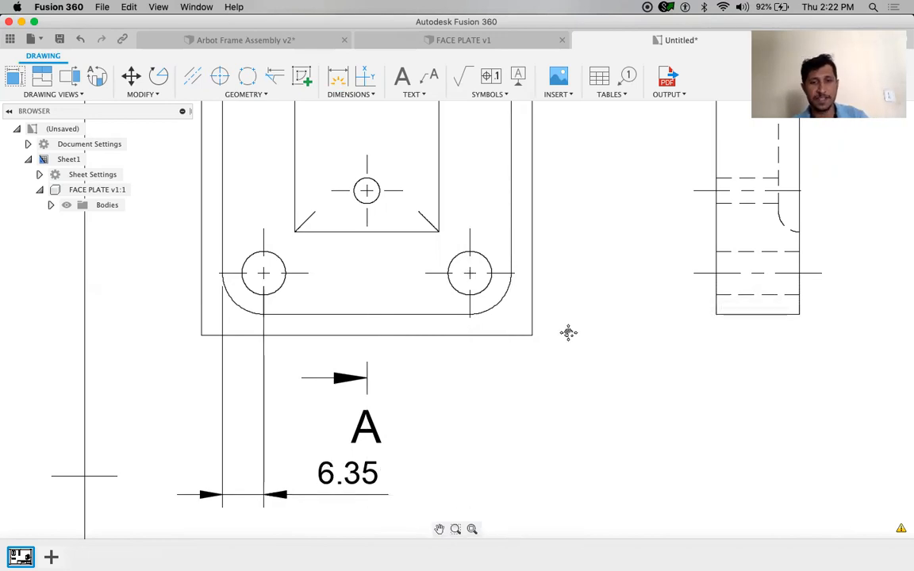
Add a radius dimension to the lower-right corner hole in the front view, placing it outside the plate at the upper right.
scroll(568, 333, down, 4)
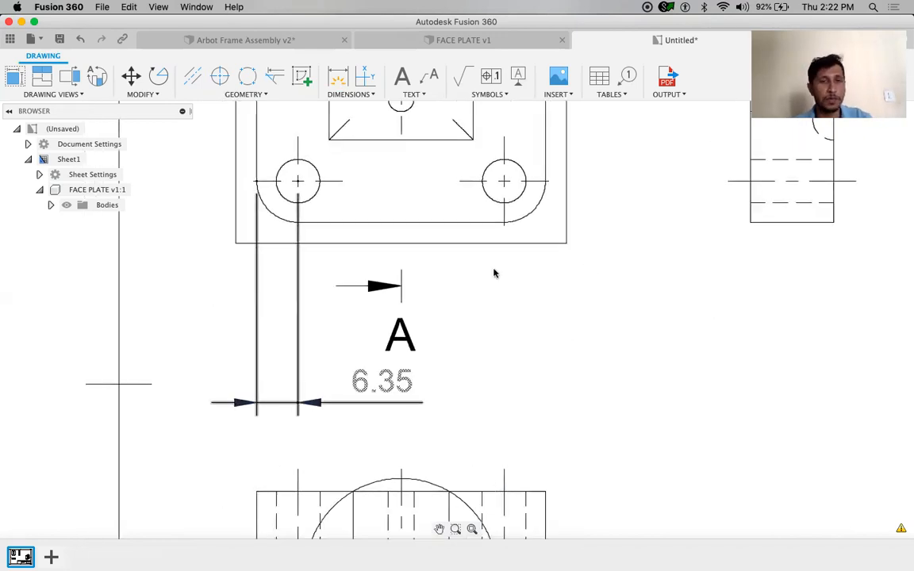
scroll(331, 337, up, 2)
scroll(331, 338, down, 4)
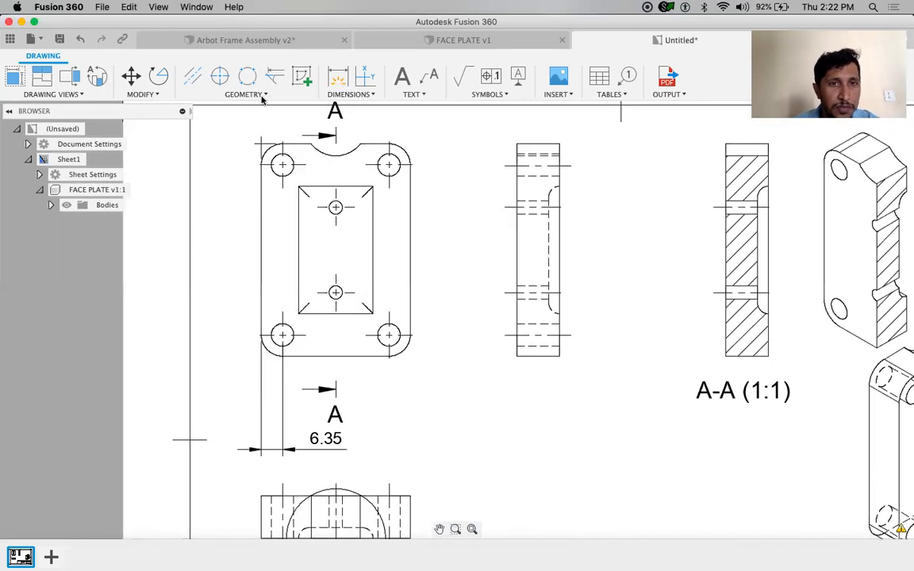
click(343, 96)
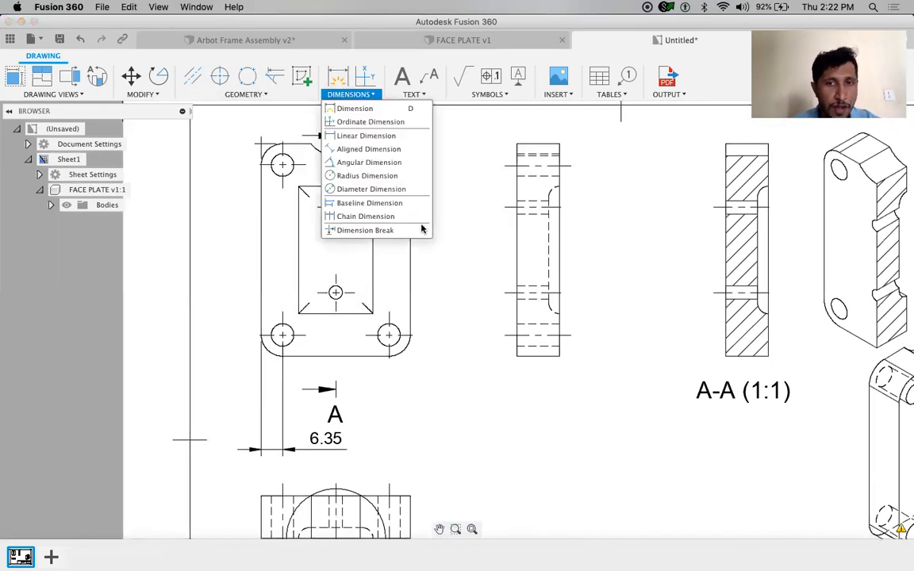
click(362, 176)
click(396, 332)
click(441, 308)
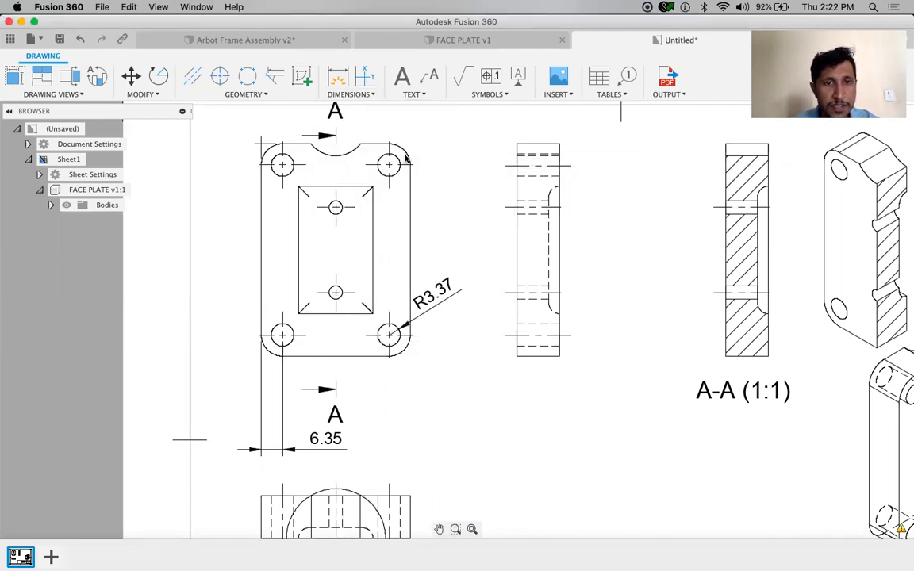
Add a diameter dimension to the lower small middle hole in the front view, placing it outside the plate's left edge.
click(350, 94)
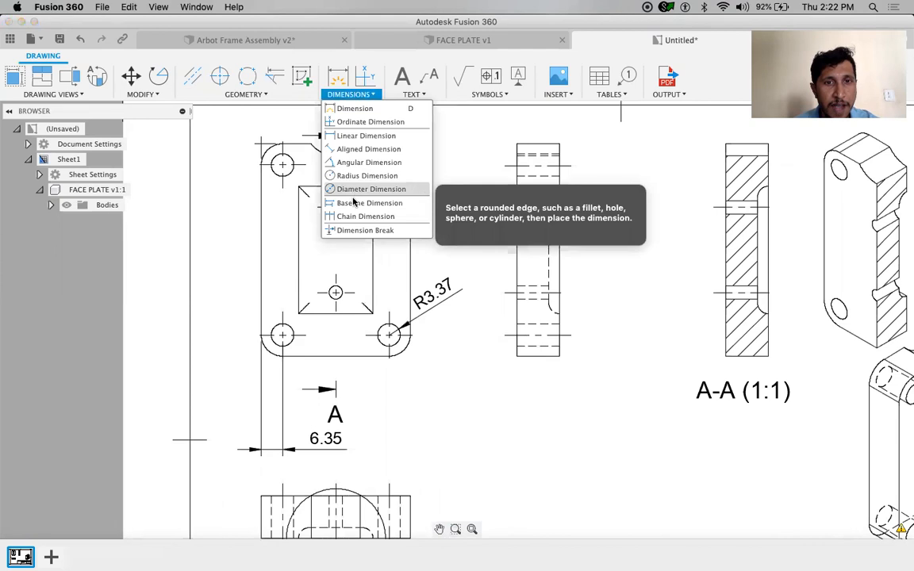
click(355, 192)
click(334, 292)
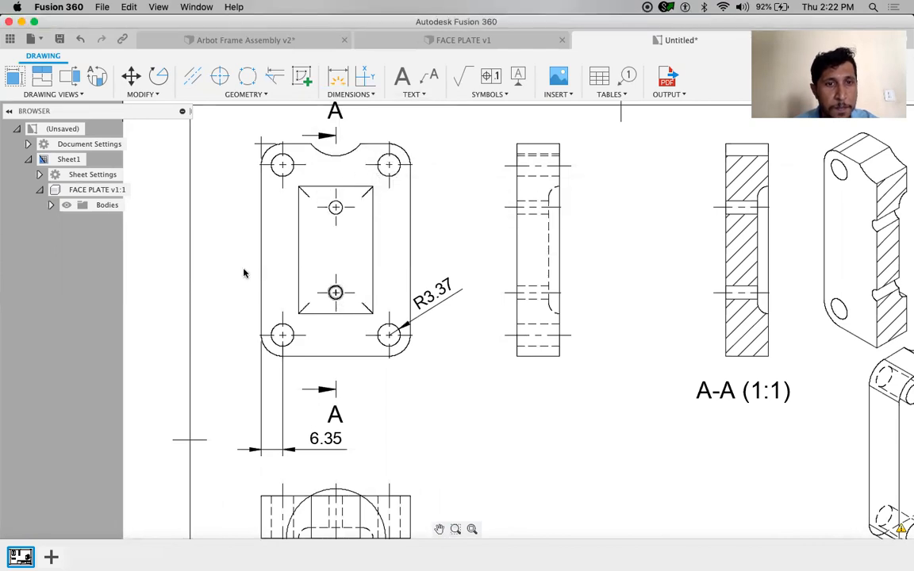
click(231, 264)
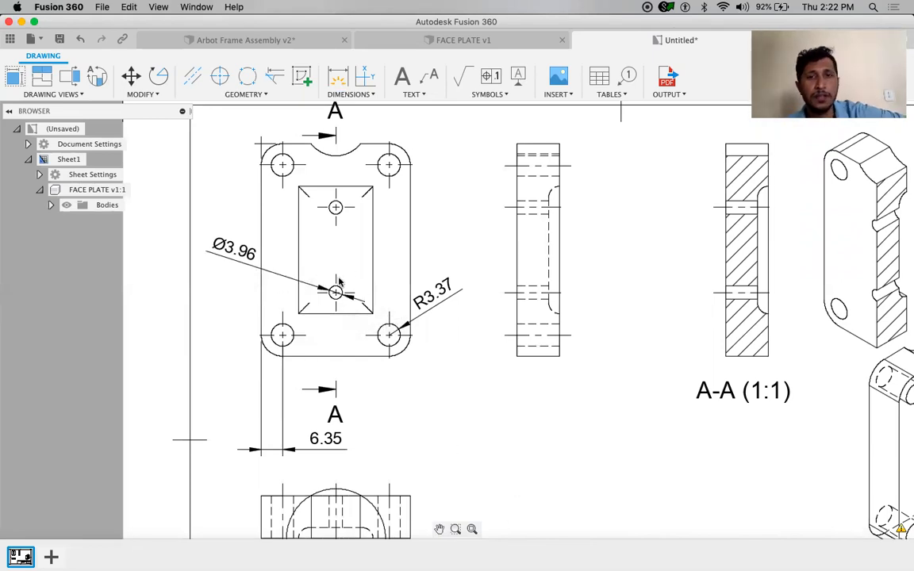
Add a radius dimension to the plate's rounded upper-right corner in the front view, placing it outside the outline.
click(358, 96)
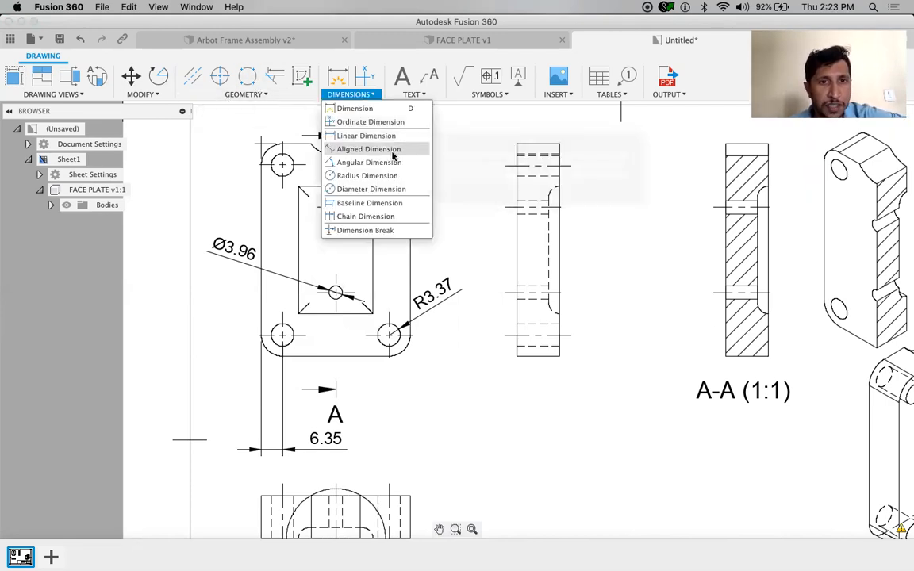
click(373, 175)
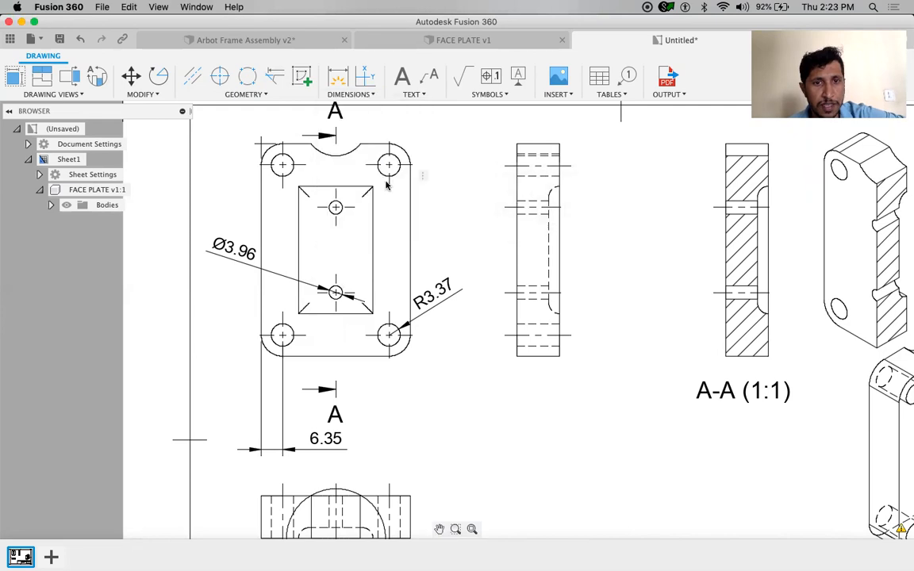
click(351, 96)
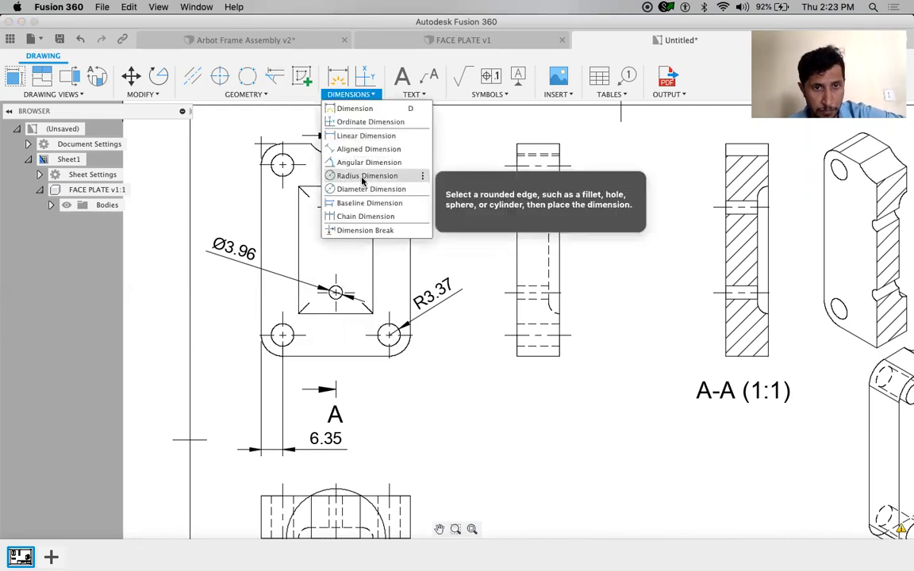
click(359, 176)
click(405, 147)
click(426, 147)
scroll(421, 262, up, 3)
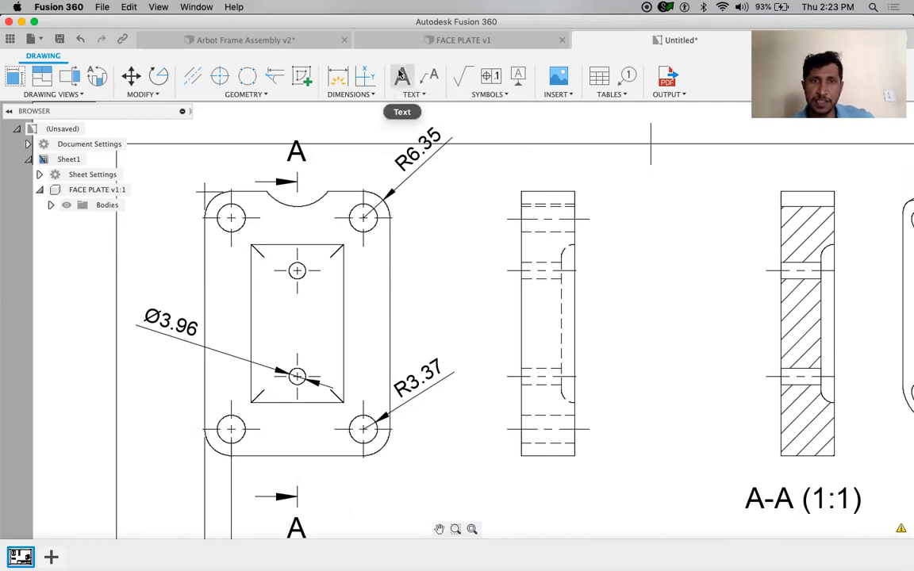
Add a leader note reading "FILLET R 1" to the pocket's rounded upper corner in the projected side view, placed outside the plate.
click(431, 75)
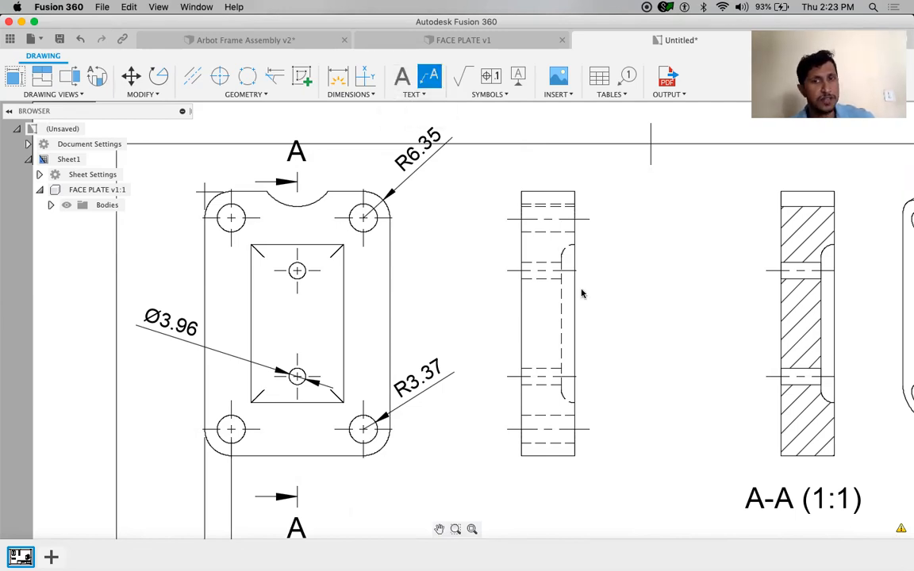
click(566, 254)
click(623, 318)
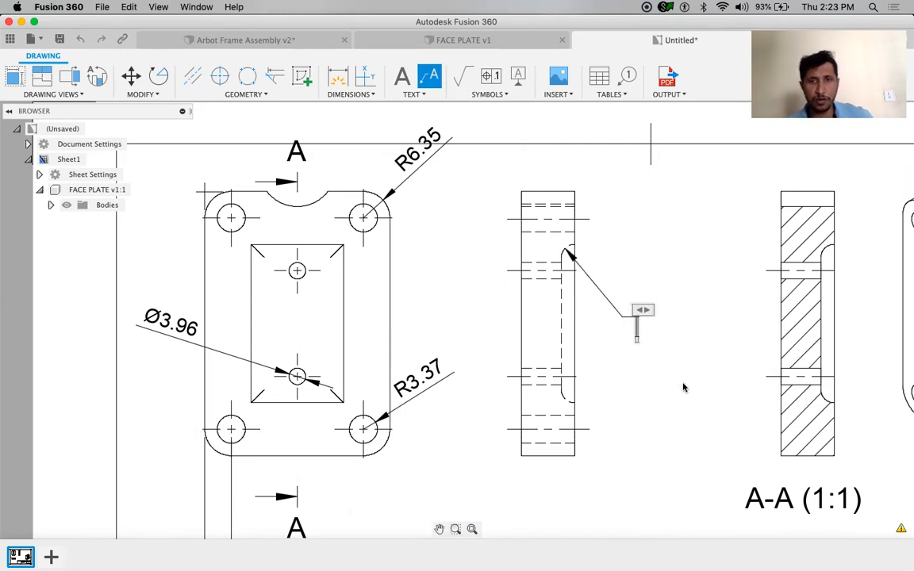
text(Fillet)
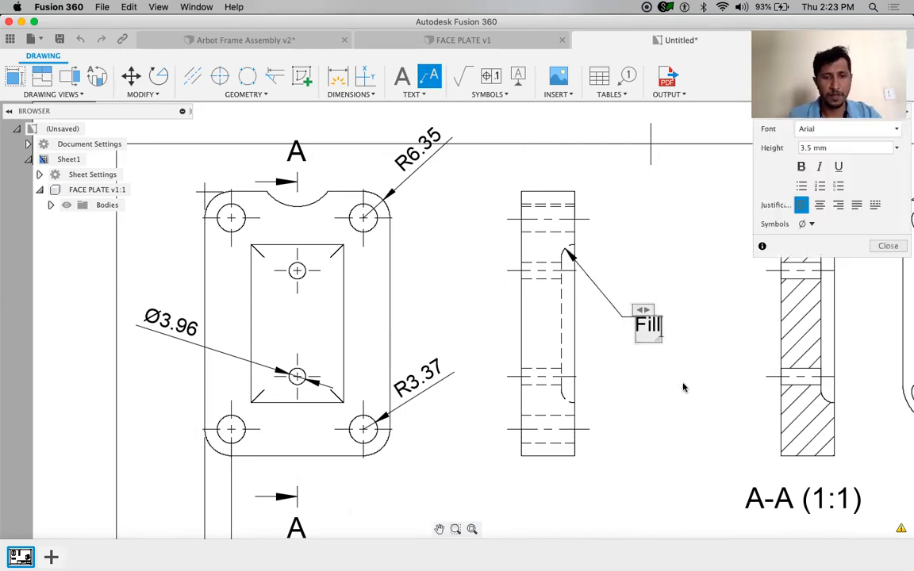
key(BackSpace)
key(BackSpace)
key(BackSpace)
key(BackSpace)
key(BackSpace)
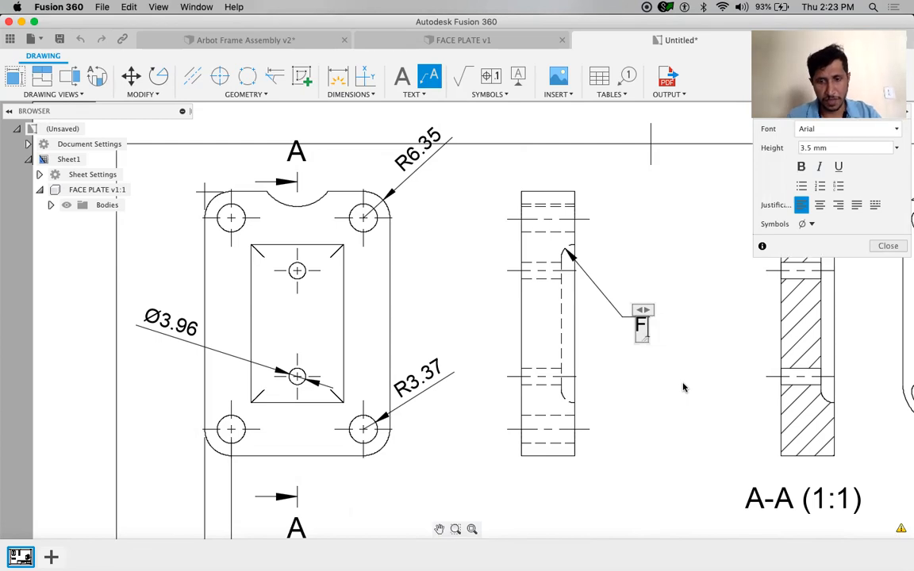
text(ILLET)
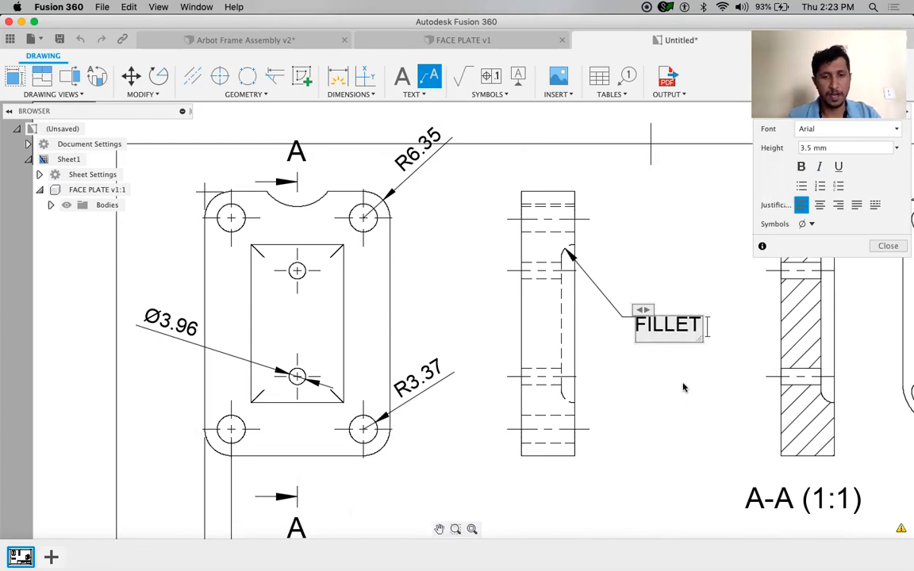
text( R 1)
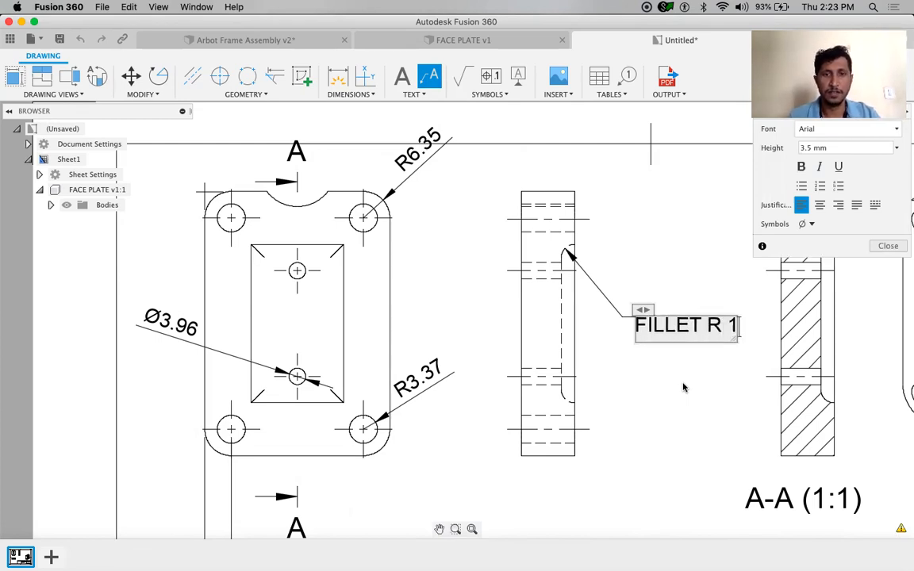
click(684, 387)
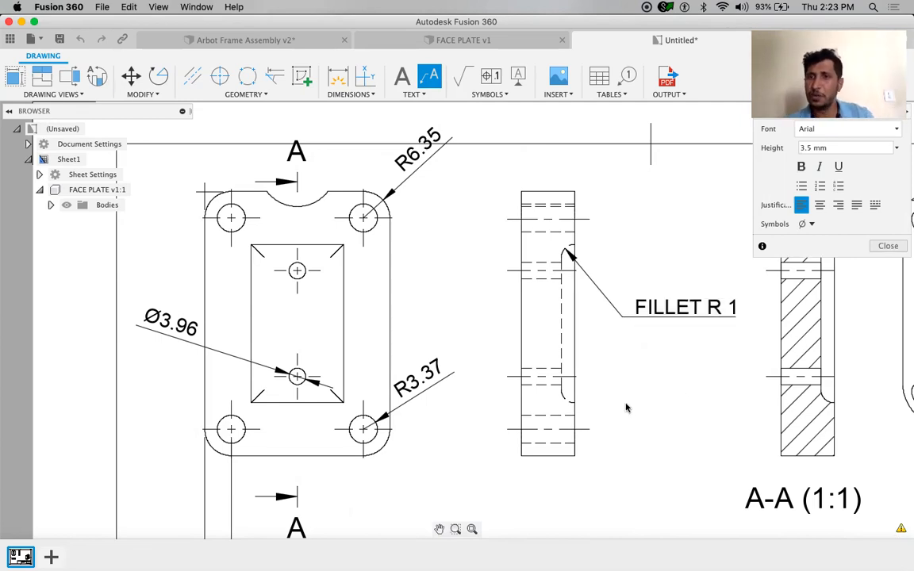
click(482, 95)
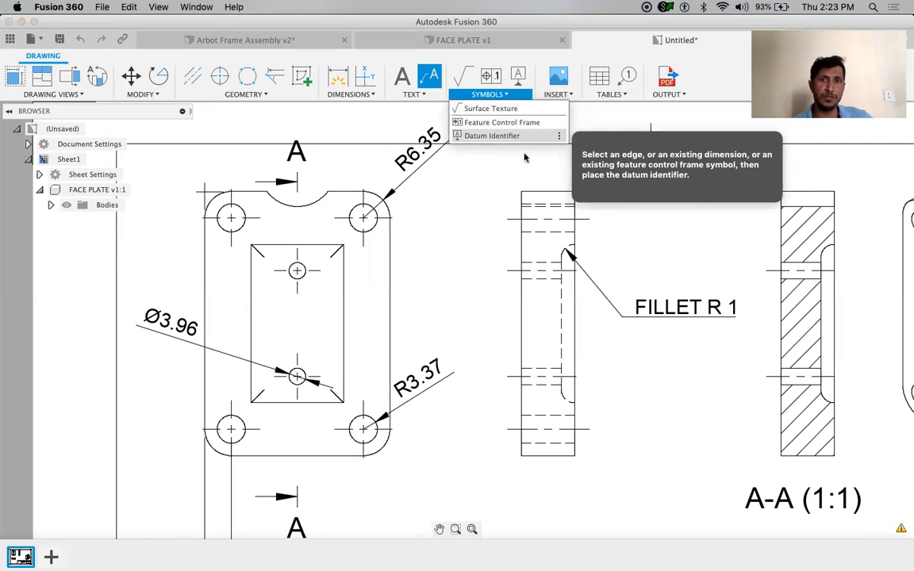
mouse_move(568, 96)
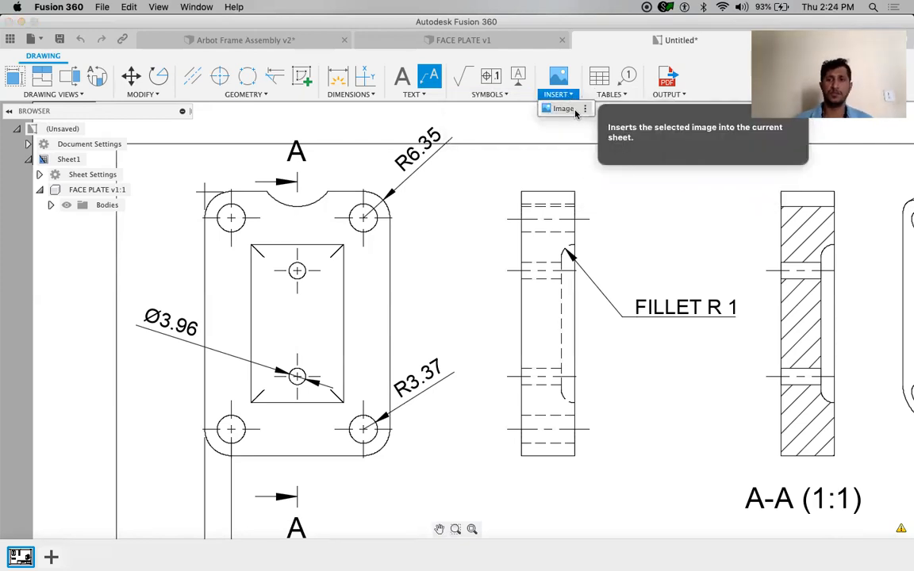
scroll(573, 261, up, 3)
scroll(573, 258, down, 2)
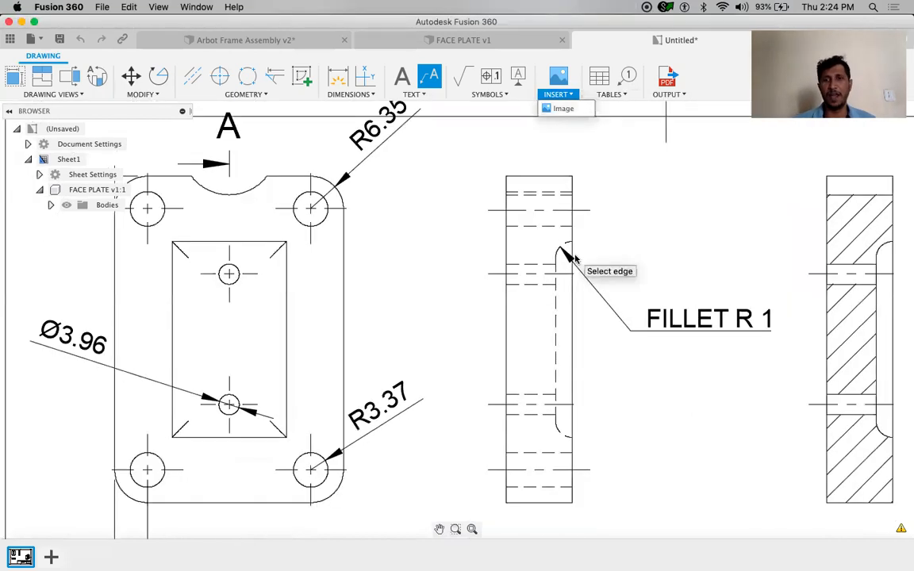
scroll(573, 258, down, 5)
scroll(493, 373, up, 3)
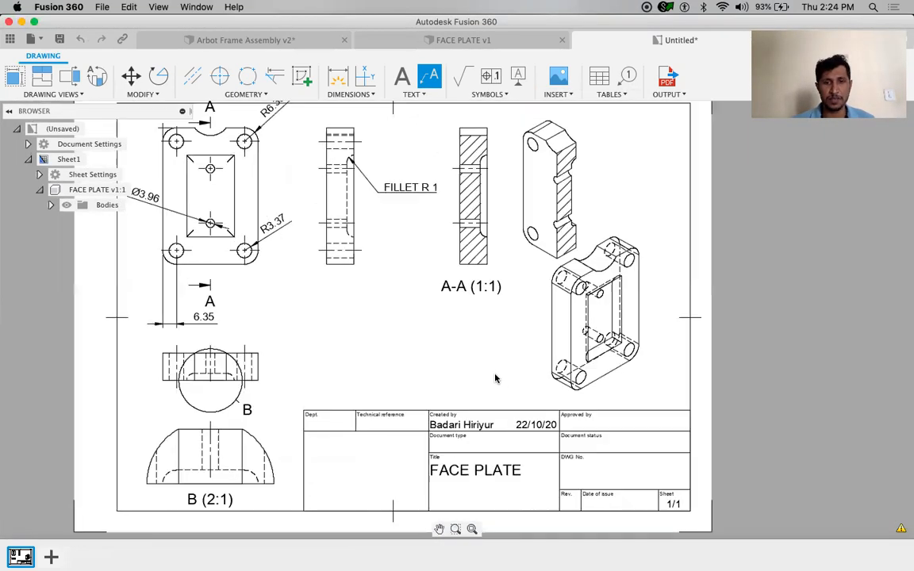
click(557, 93)
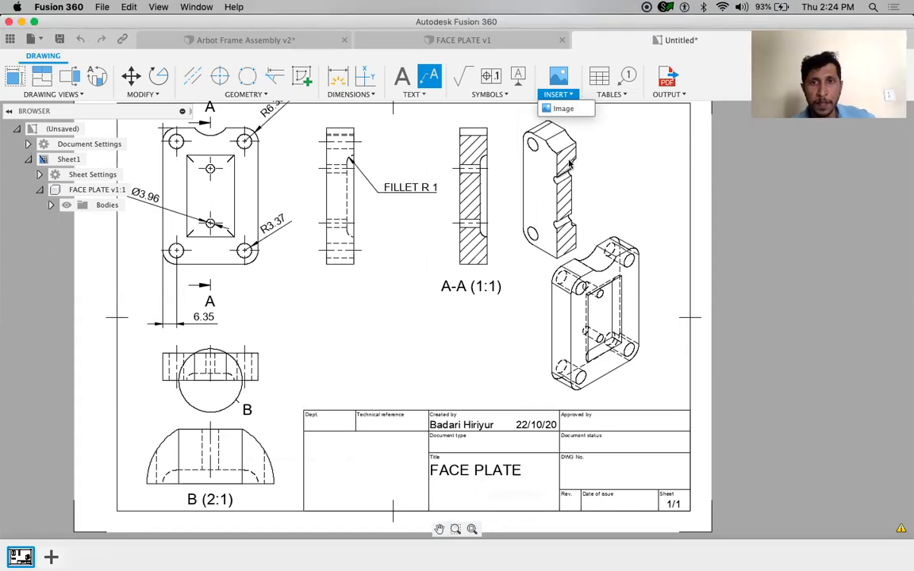
click(605, 165)
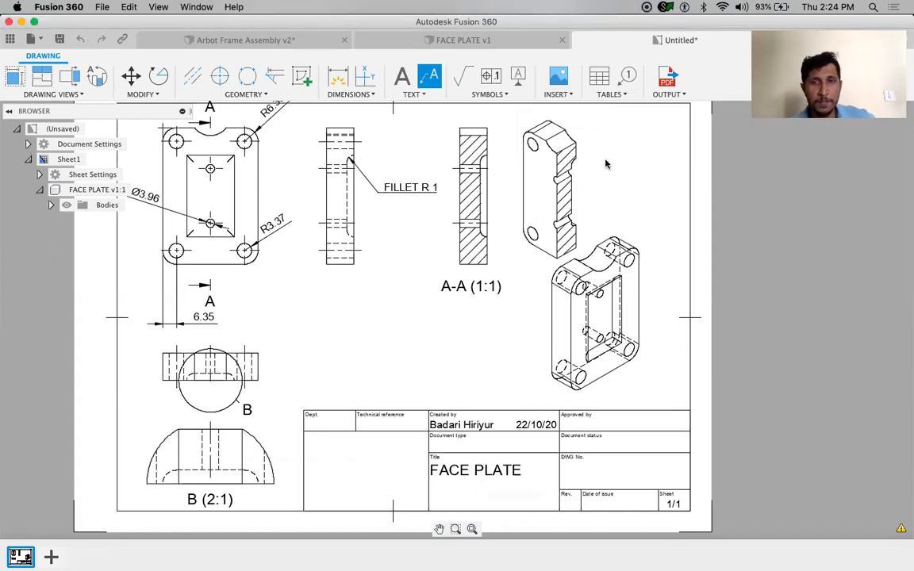
click(628, 84)
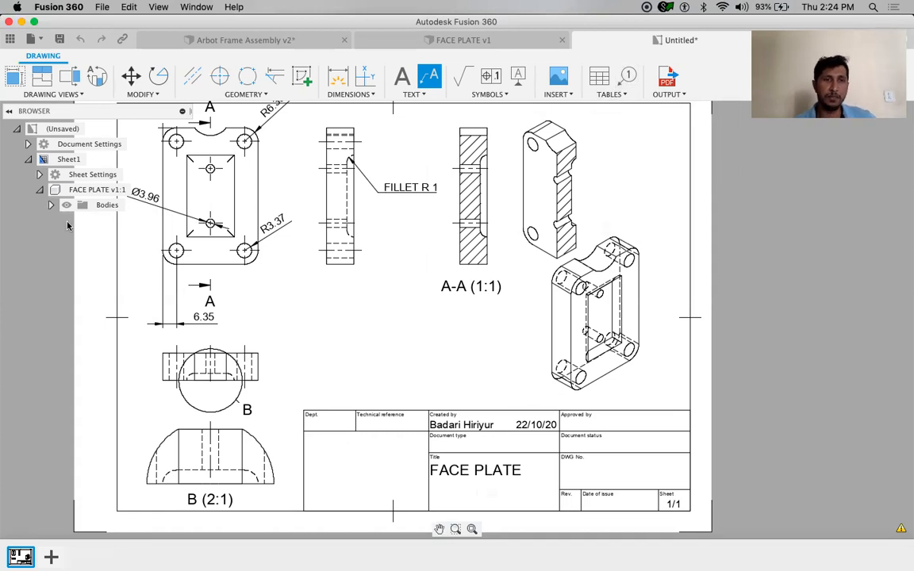
Switch to the Arbot Frame Assembly v2 design and examine the red face plate and its corner holes up close.
click(205, 39)
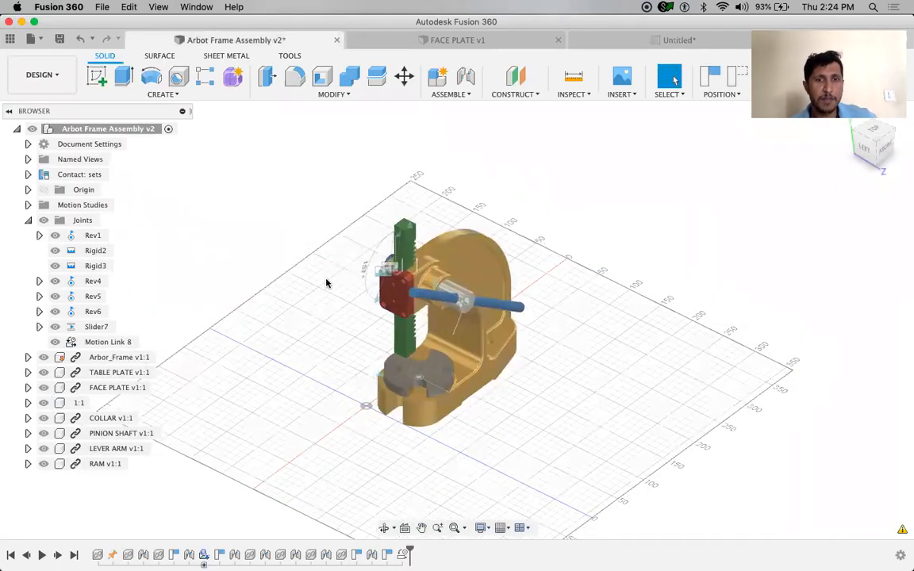
scroll(326, 283, up, 10)
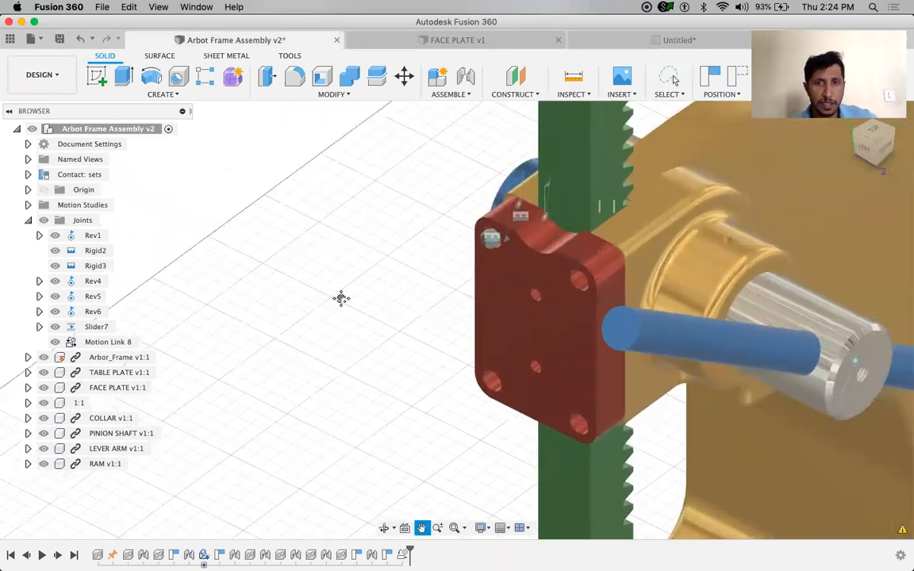
scroll(342, 298, up, 5)
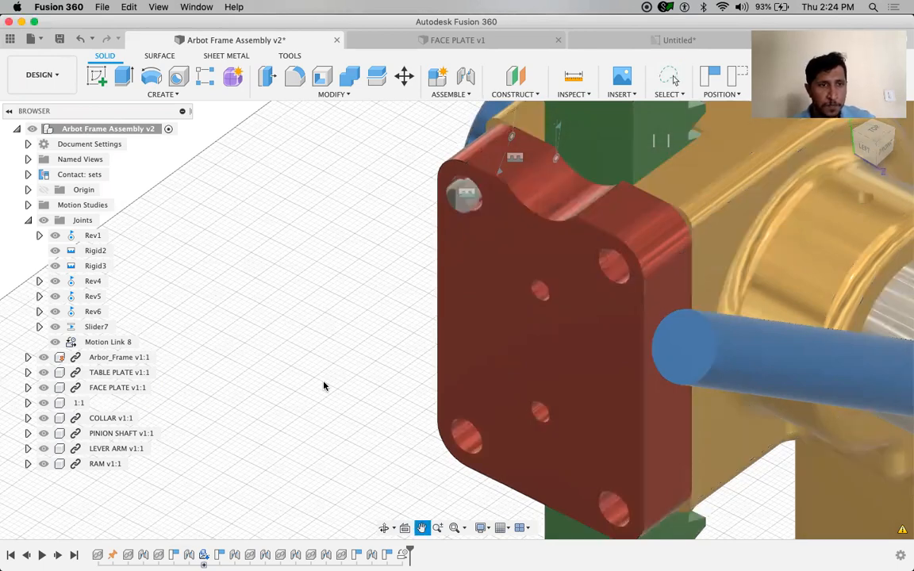
scroll(324, 386, down, 10)
scroll(343, 340, up, 3)
scroll(343, 342, up, 6)
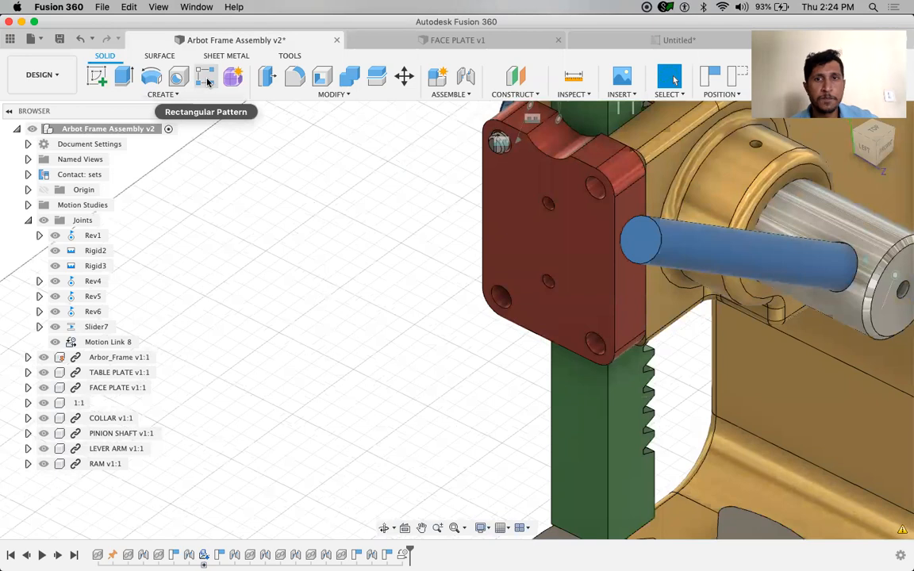
click(463, 94)
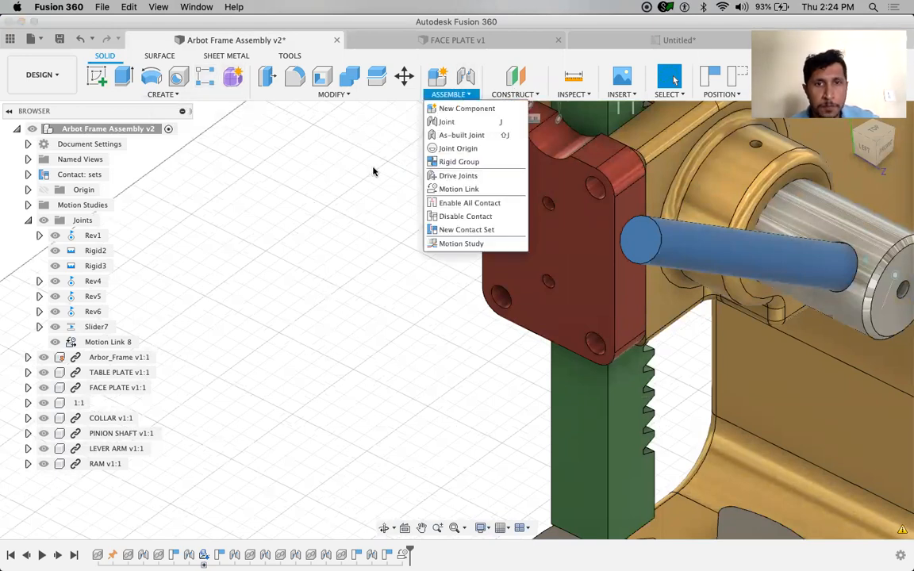
click(373, 172)
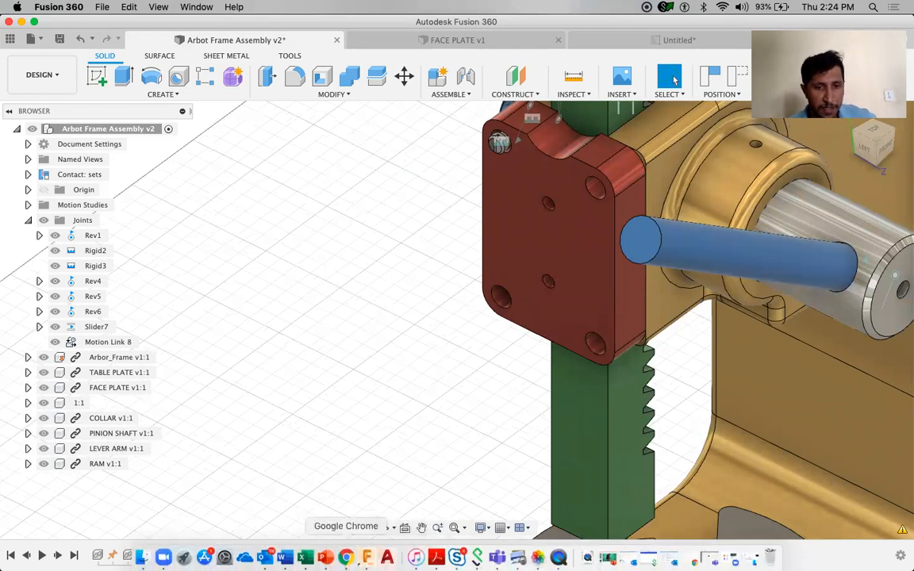
Switch to Chrome and try to send the HARTING M4x10 fixing screw model from its PARTcommunity page to Fusion 360.
click(346, 558)
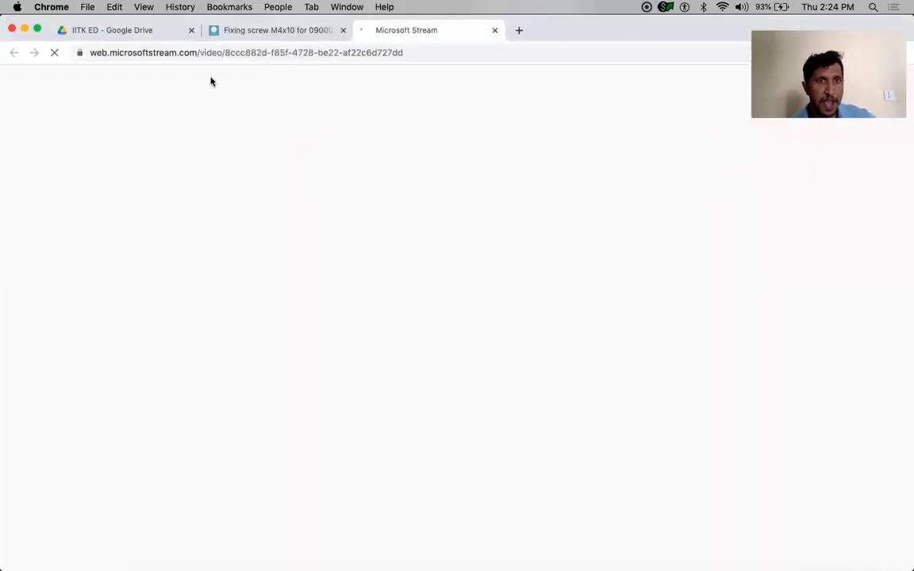
click(244, 34)
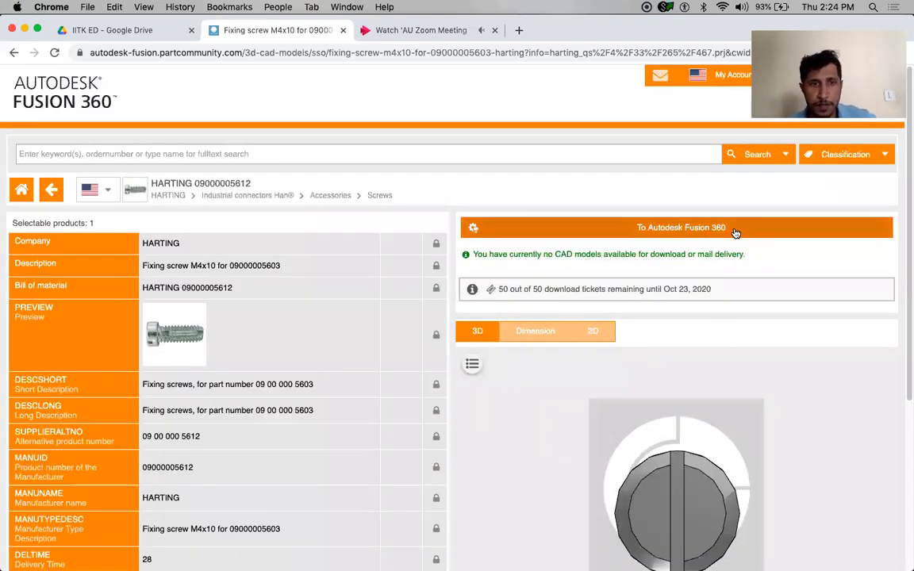
click(736, 232)
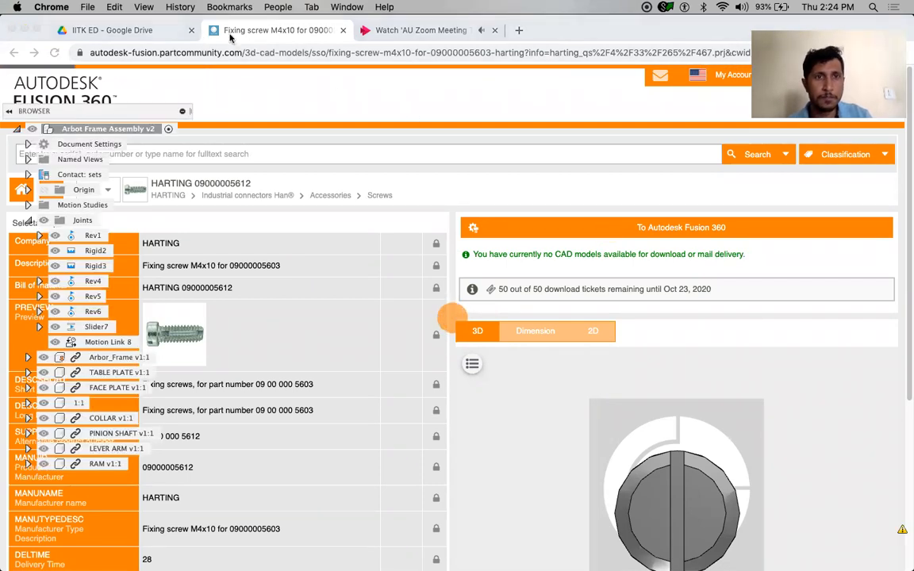
Separate the fixing screw page into its own browser window and pause the AU Zoom Meeting Training video.
key(super+Tab)
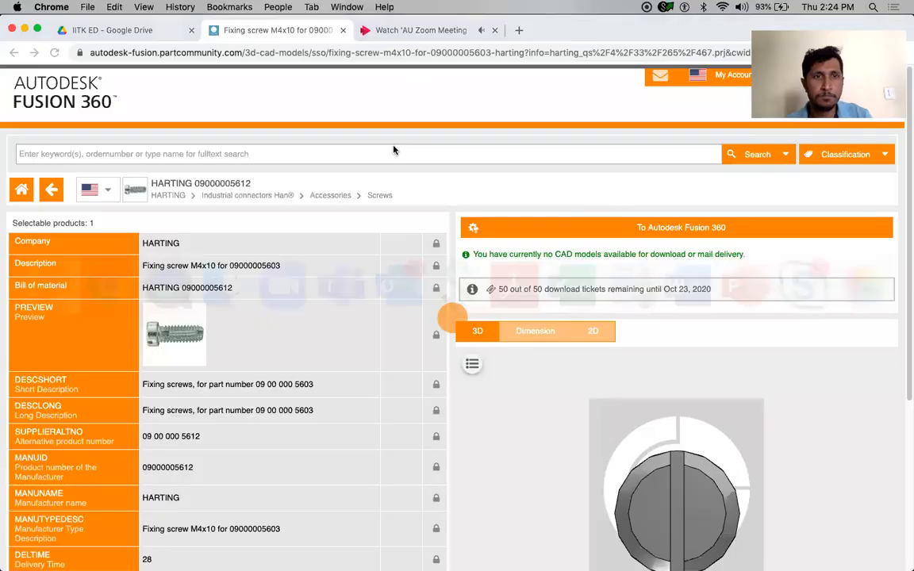
drag(278, 30, 538, 131)
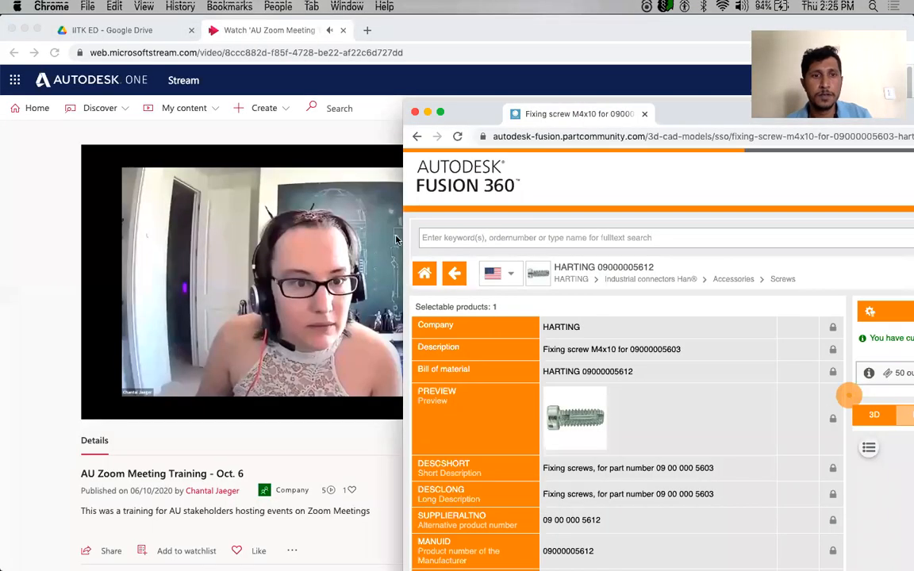
click(98, 407)
click(96, 405)
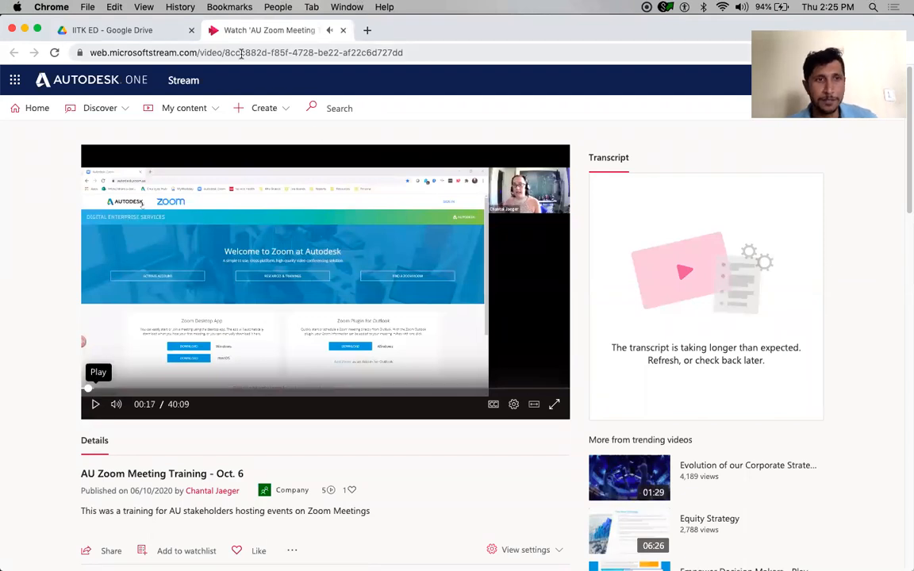
Switch back to Fusion 360 and open the PARTcommunity manufacturer parts catalogue from the Arbot Frame Assembly design.
click(125, 31)
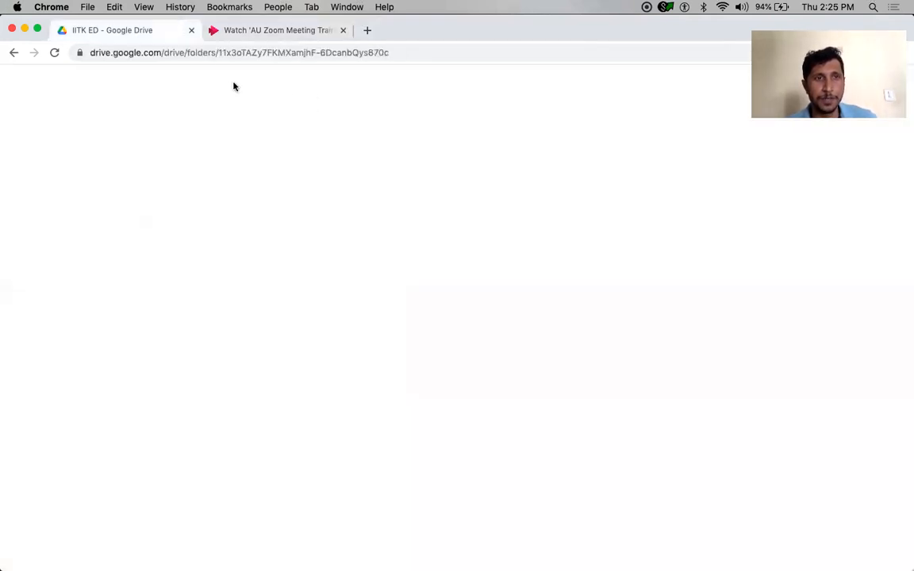
click(367, 30)
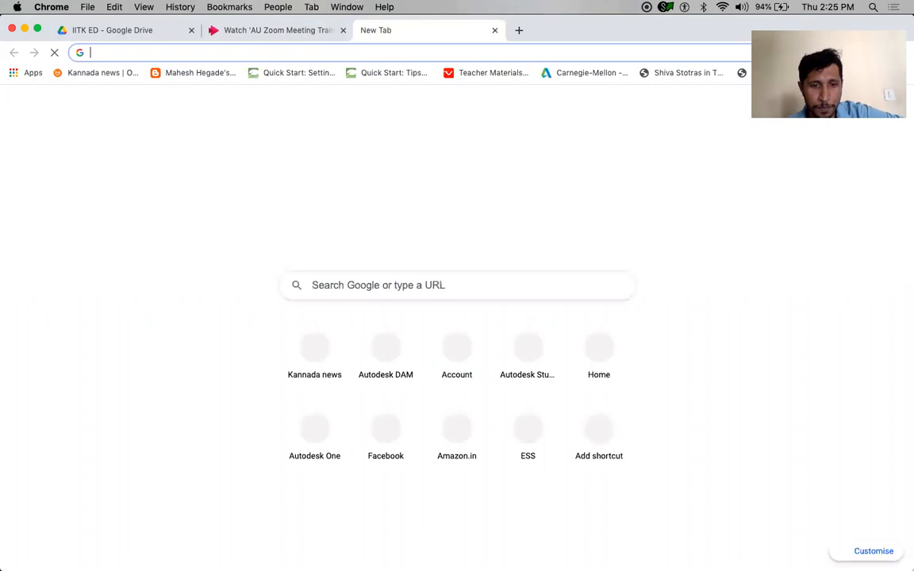
mouse_move(377, 558)
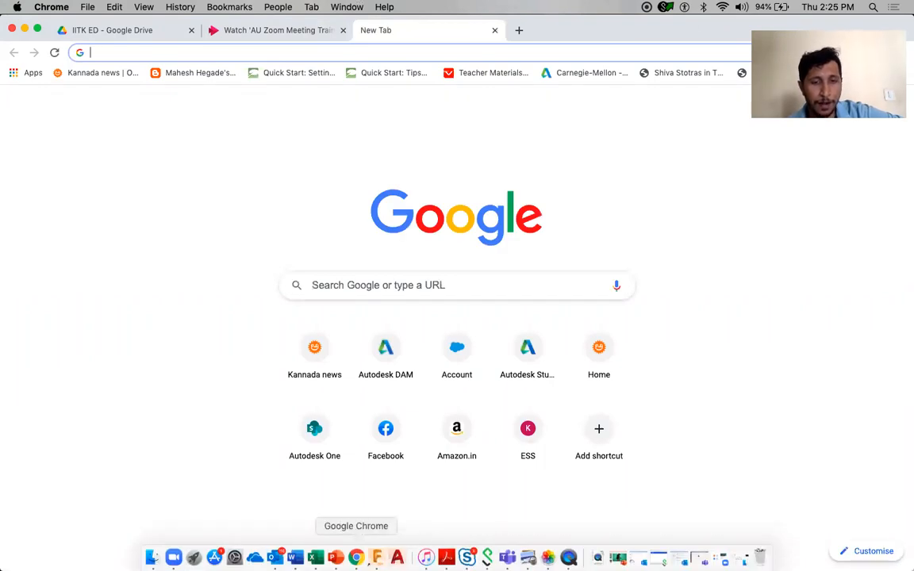
click(377, 558)
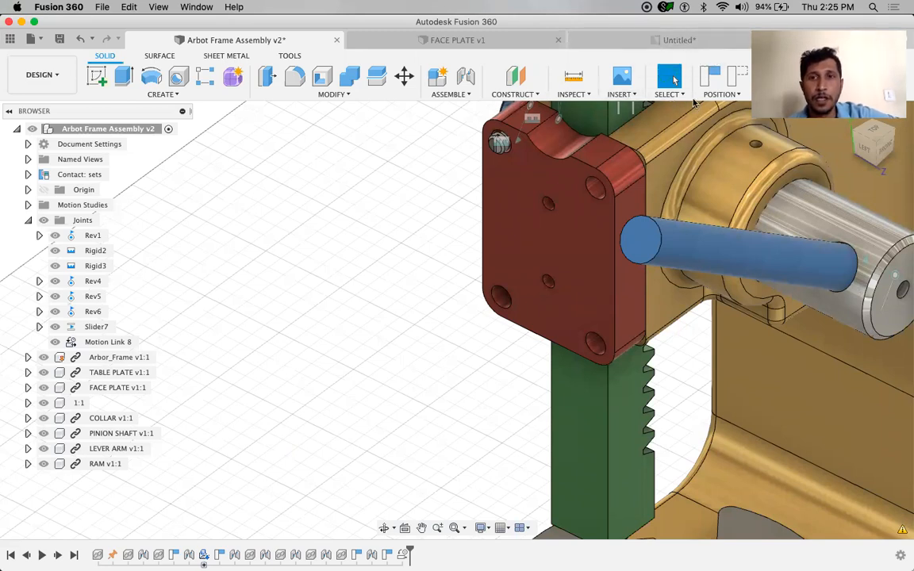
click(637, 100)
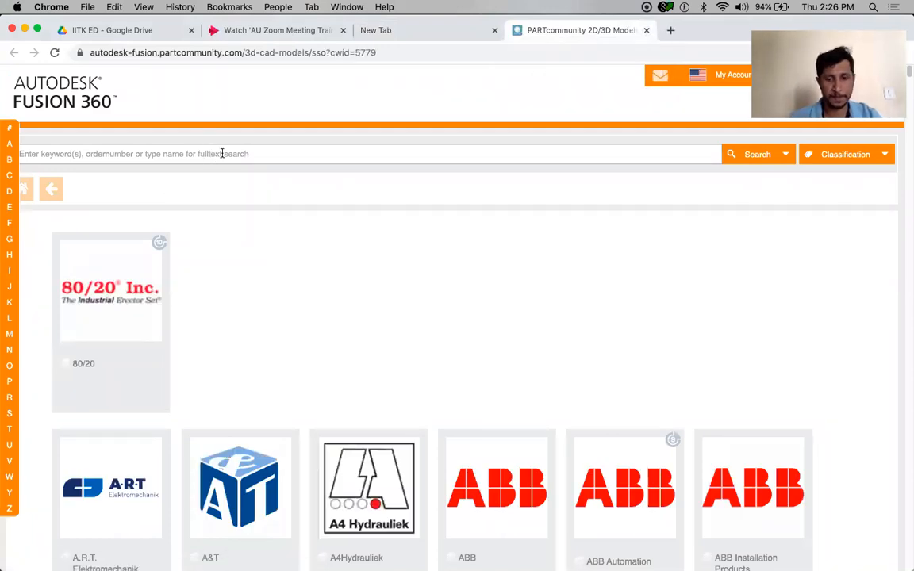
Search the PARTcommunity catalogue for "socket headed screw".
click(222, 153)
text(socket headed)
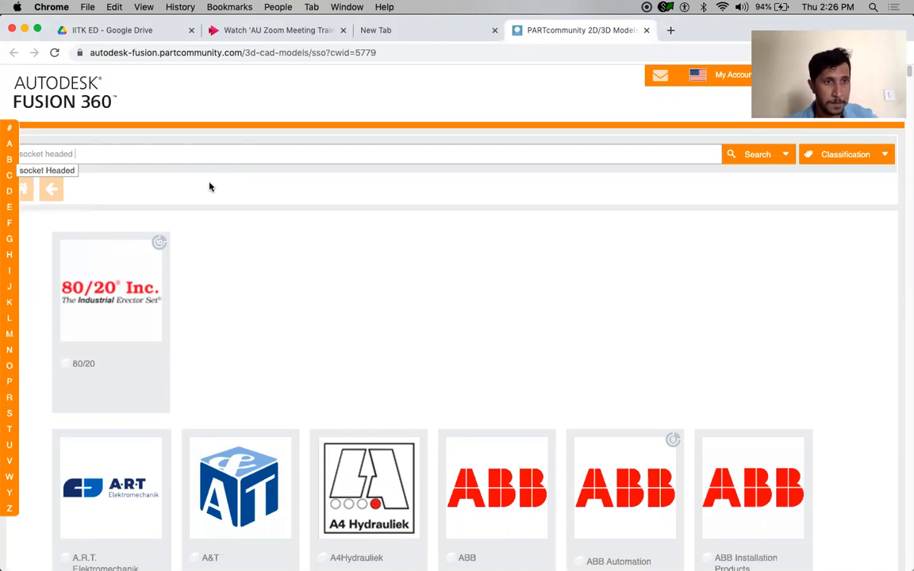
text(s)
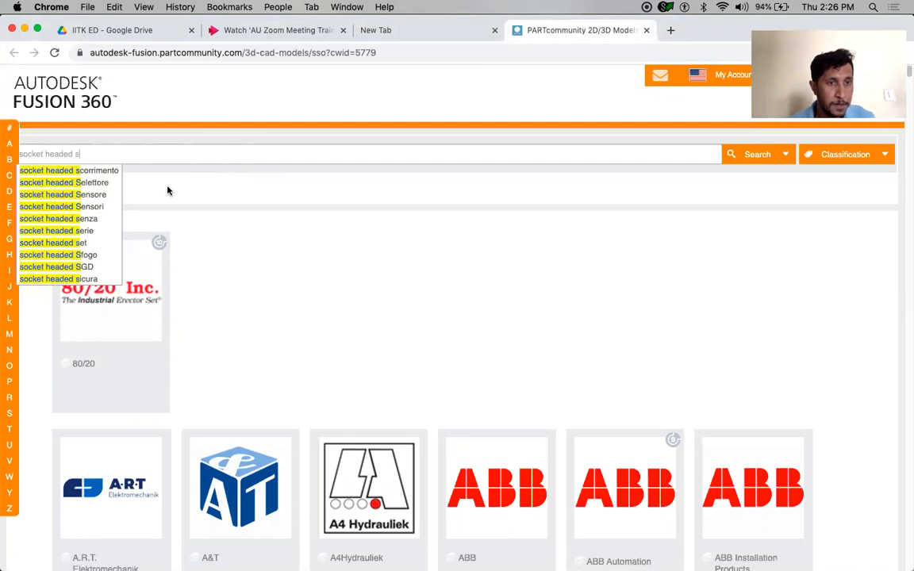
text(c)
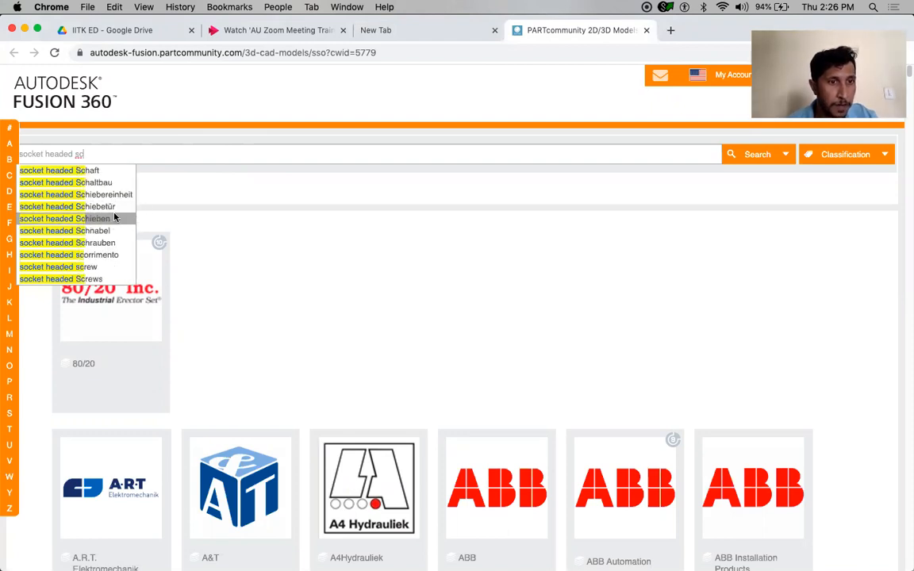
click(94, 268)
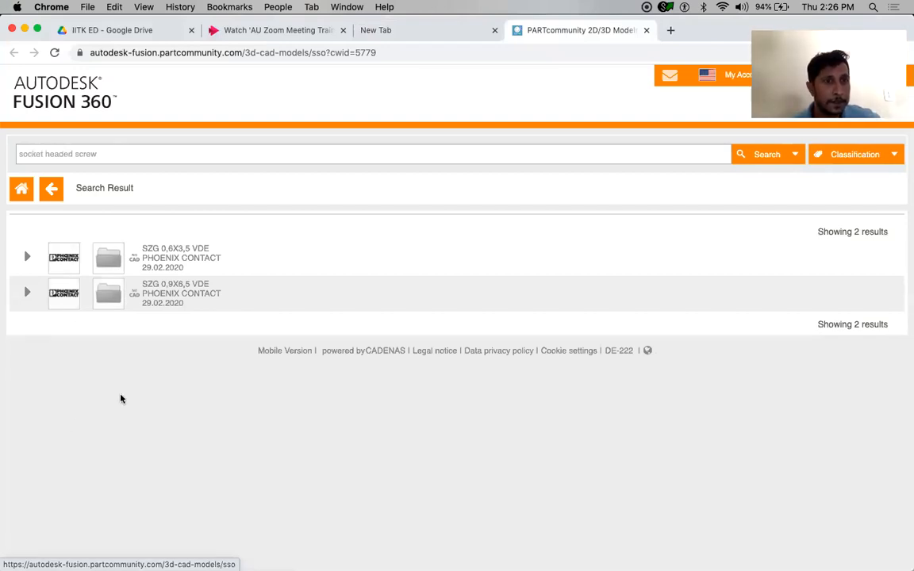
Check the PHOENIX CONTACT search results, including the SZG 0,9X6,5 VDE product page, for a suitable screw.
click(27, 257)
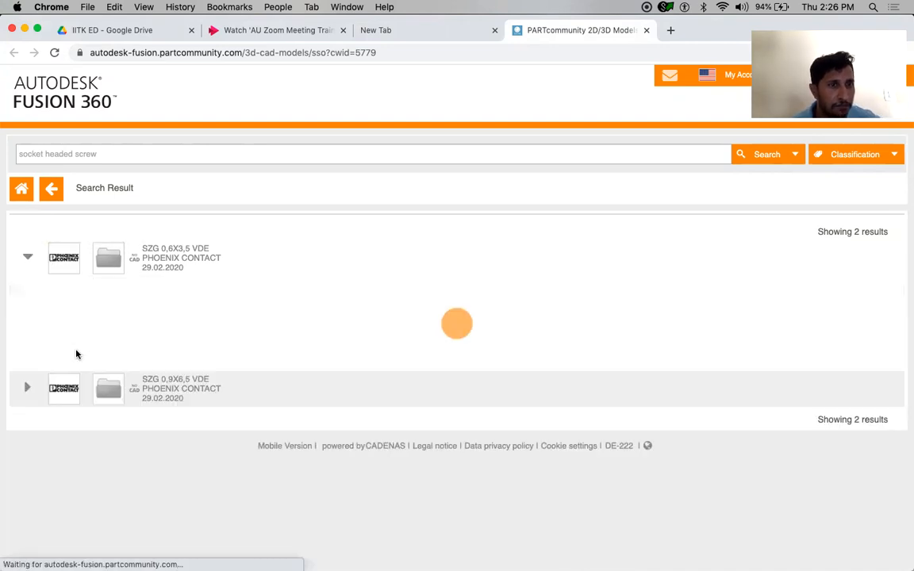
click(27, 258)
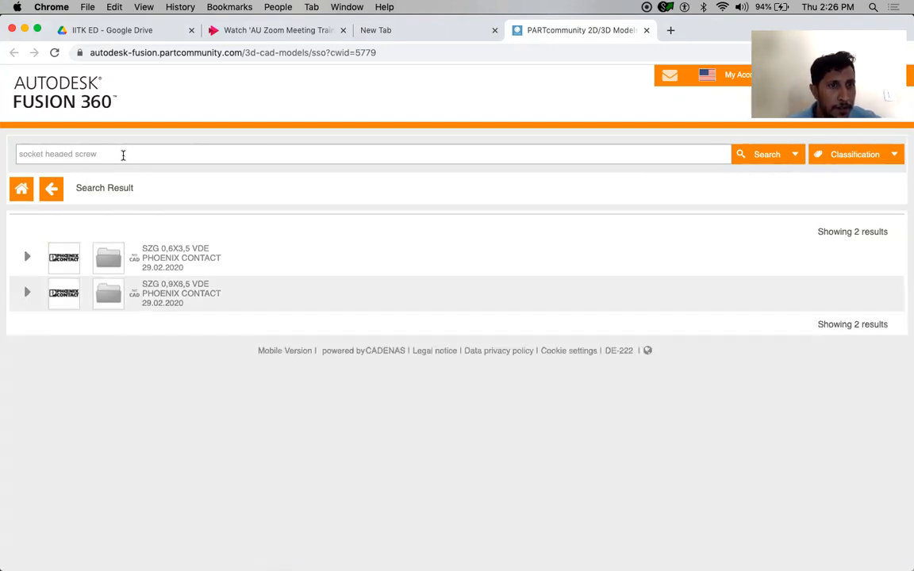
click(123, 154)
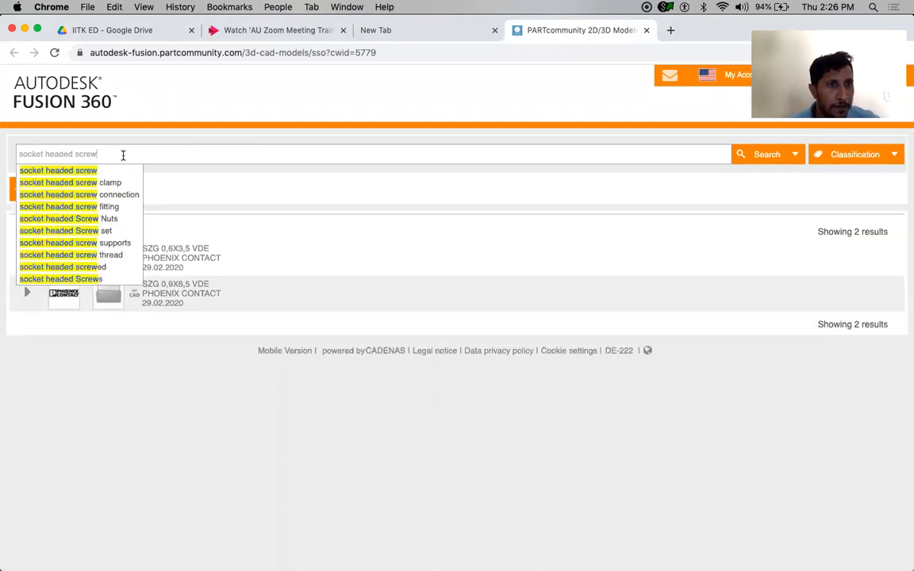
click(83, 171)
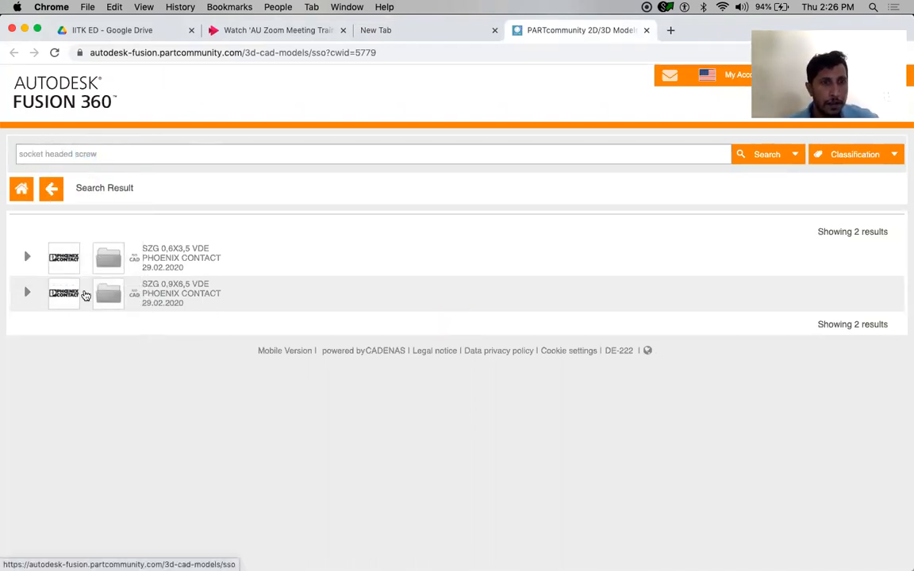
click(115, 301)
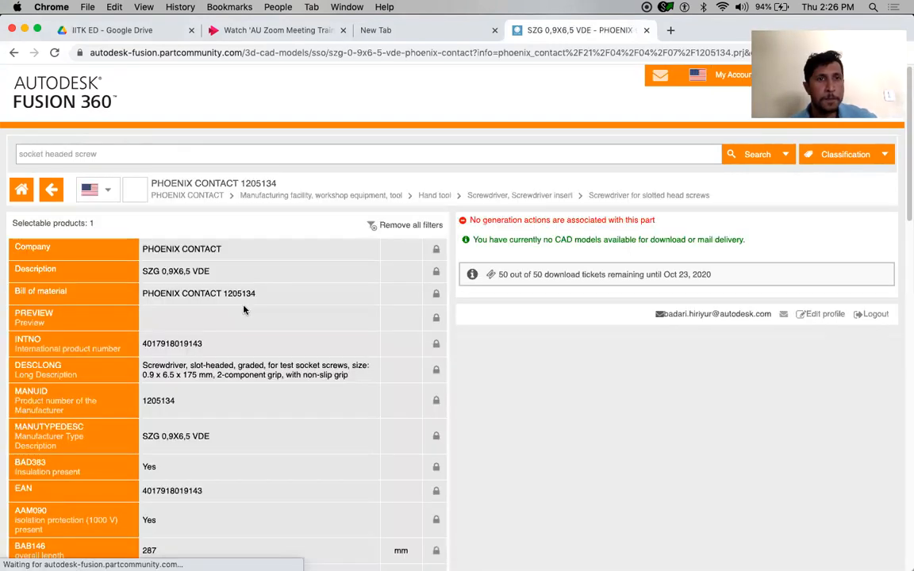
click(13, 52)
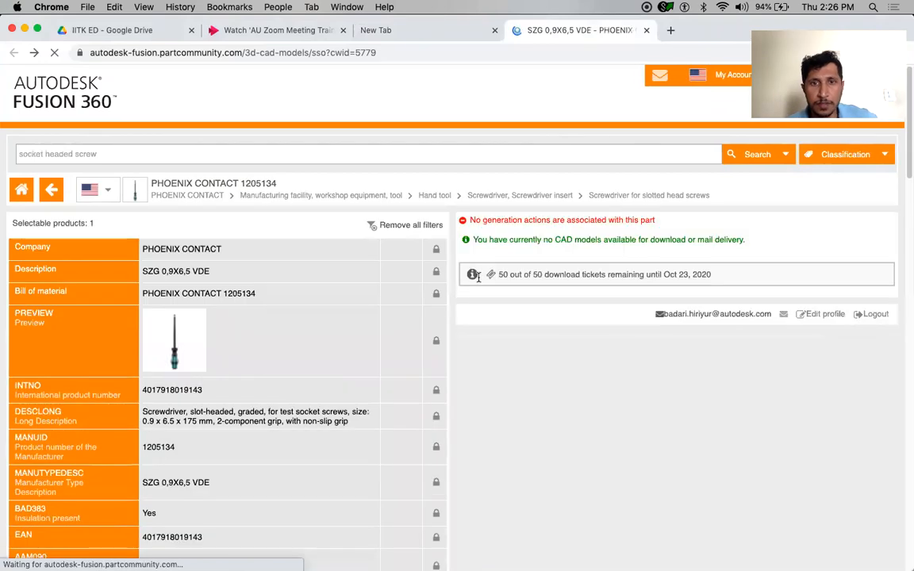
Search the parts catalogue for "socket head screw".
click(194, 150)
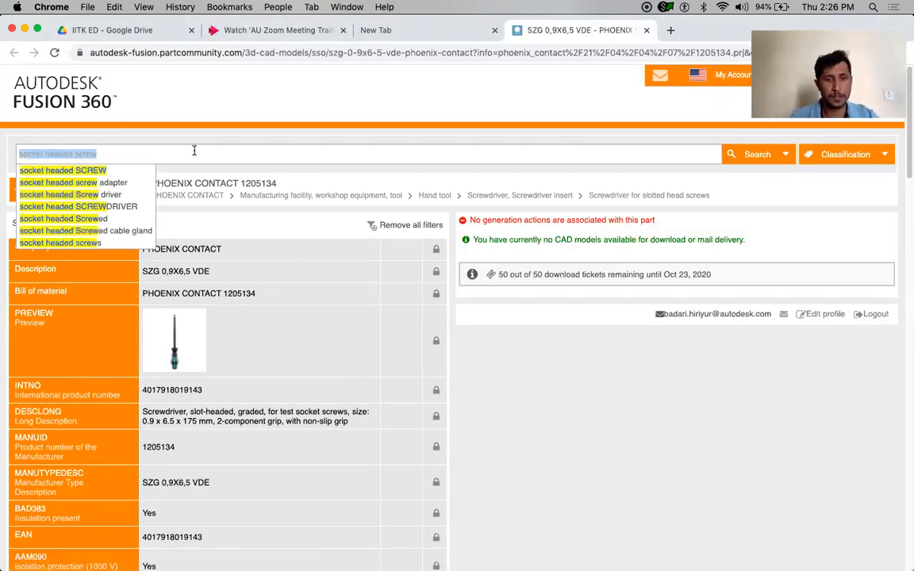
text(socket he)
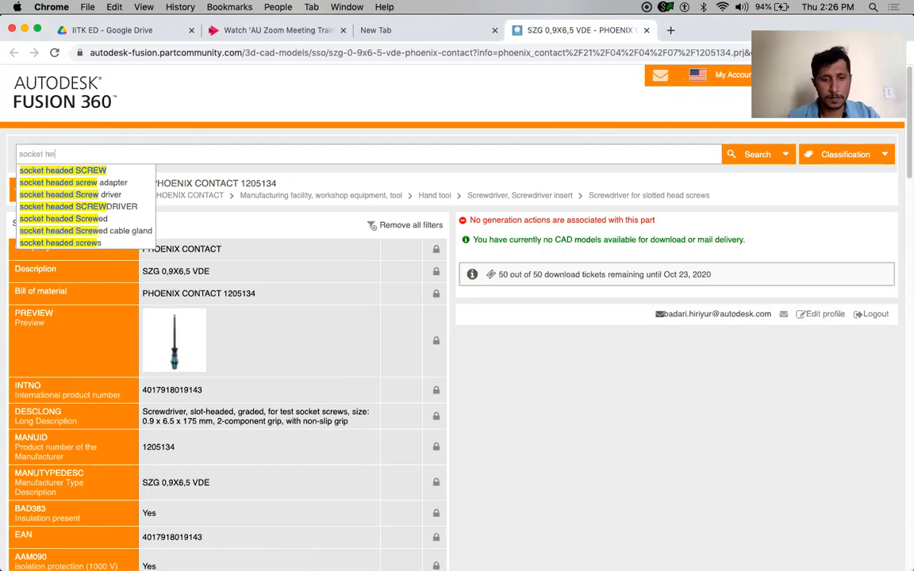
text(ad screw)
key(Return)
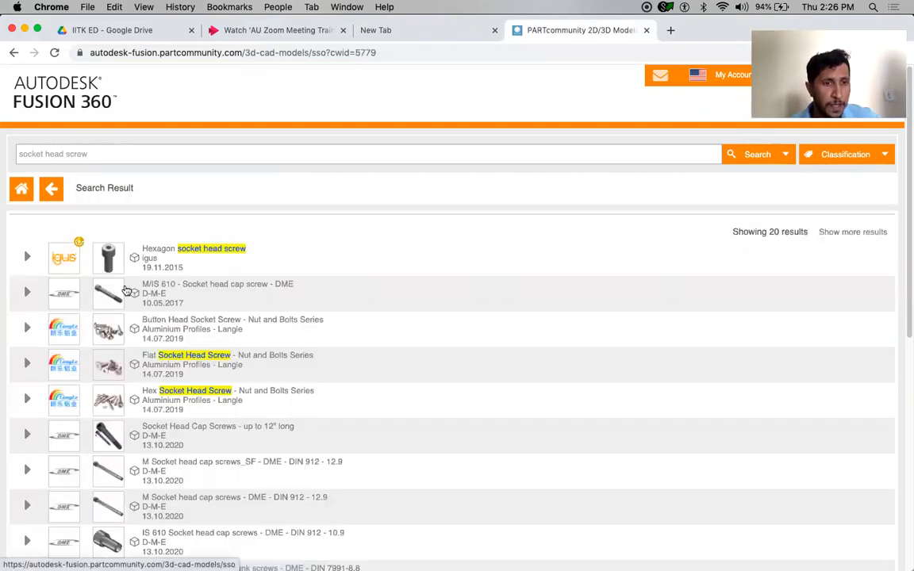
Open the igus hexagon socket head screw, go to the related igus Screw, and check its available sizes, keeping M6 x 20.
click(110, 262)
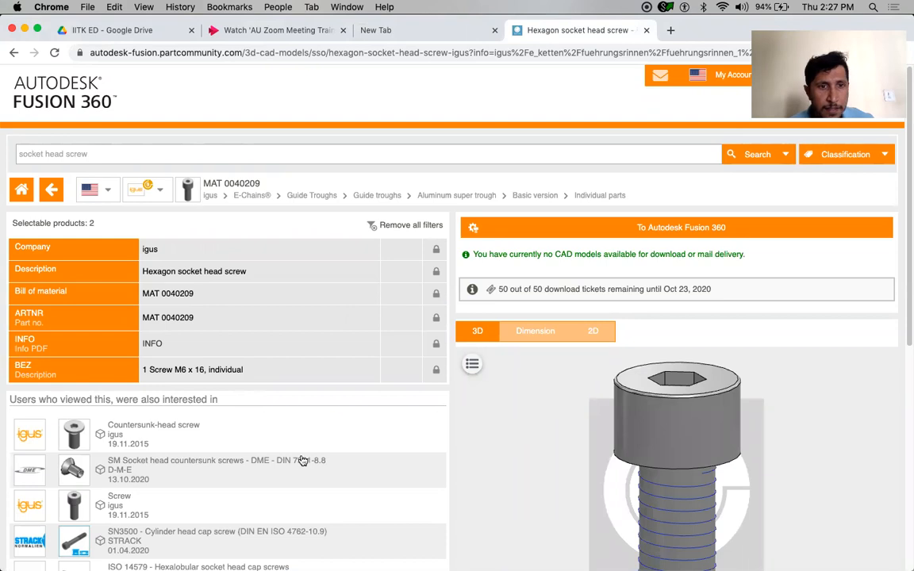
scroll(302, 460, down, 10)
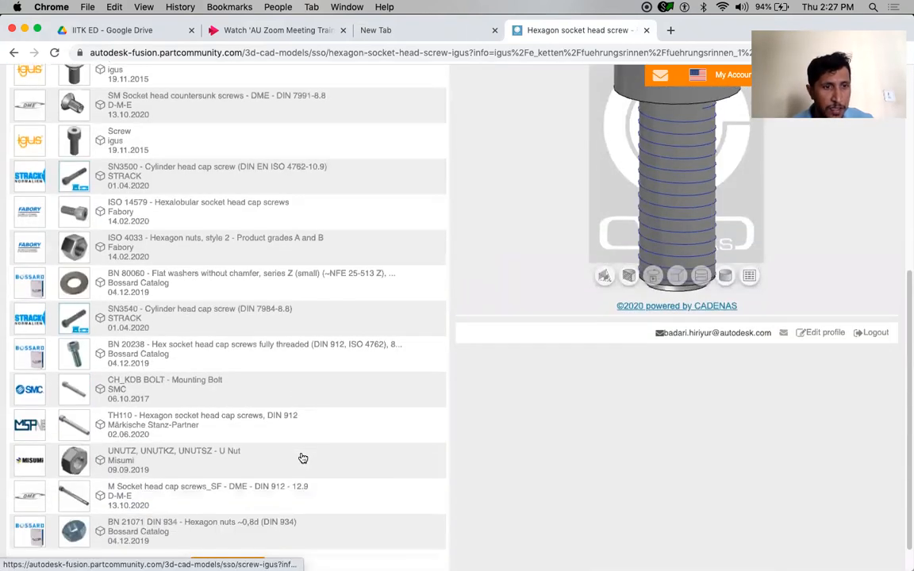
scroll(303, 459, up, 4)
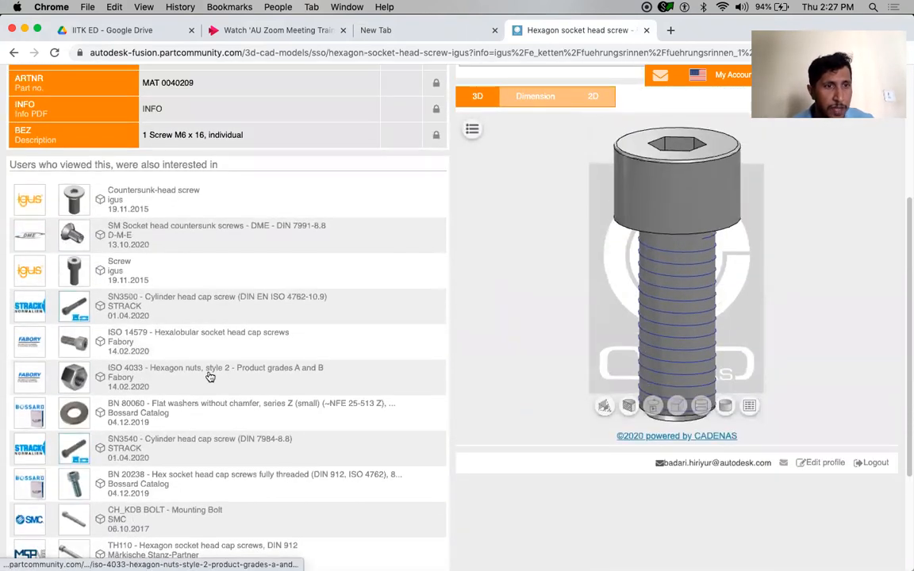
click(173, 267)
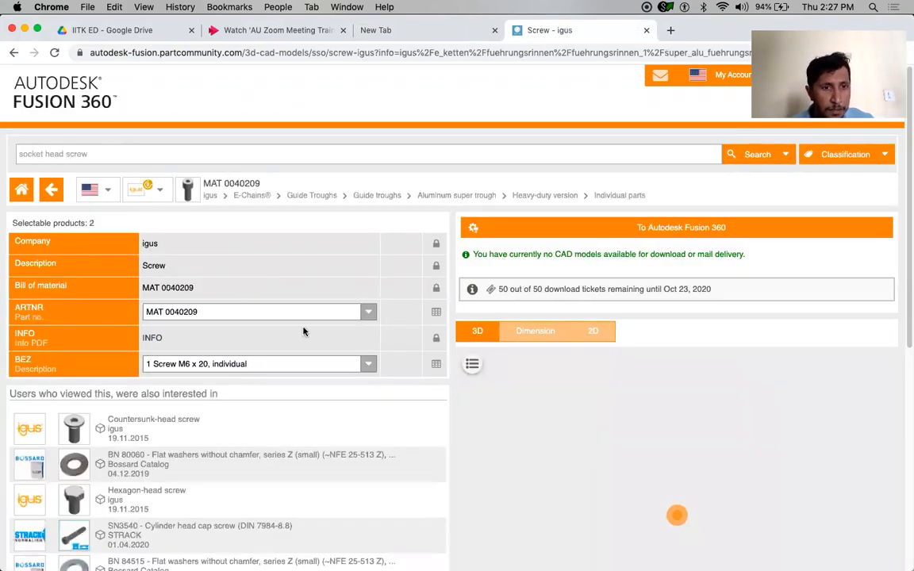
click(366, 367)
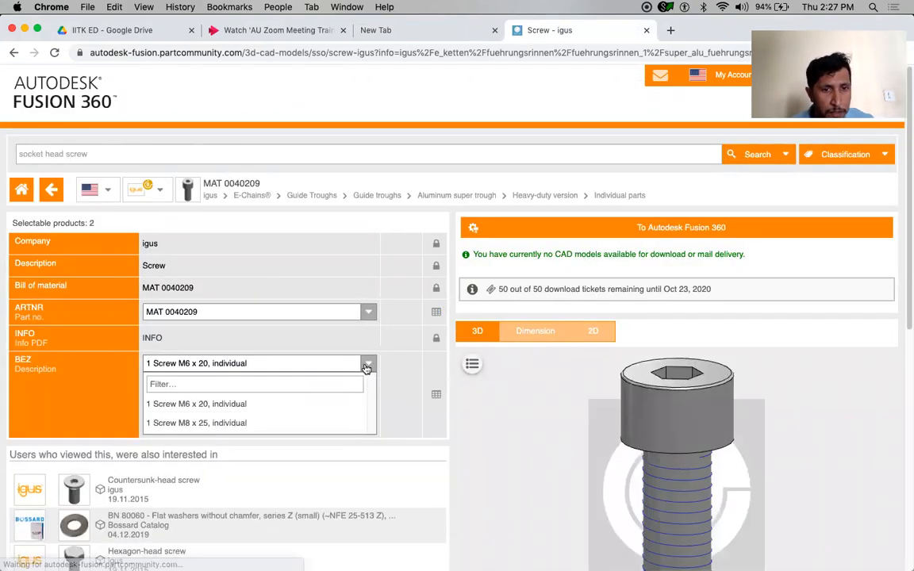
click(62, 400)
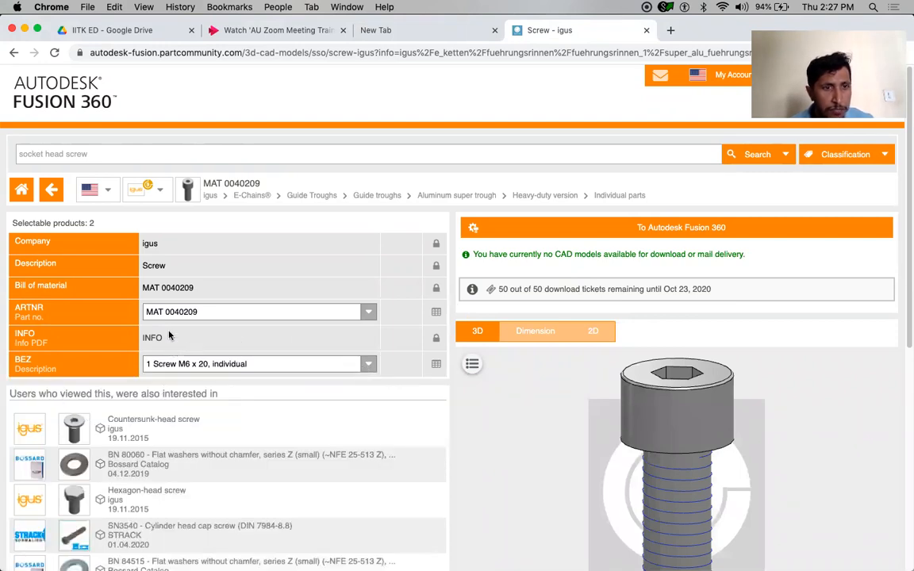
Send the M6 x 20 screw to Fusion 360 and move it about -136.3 mm along X, clear of the frame.
click(592, 227)
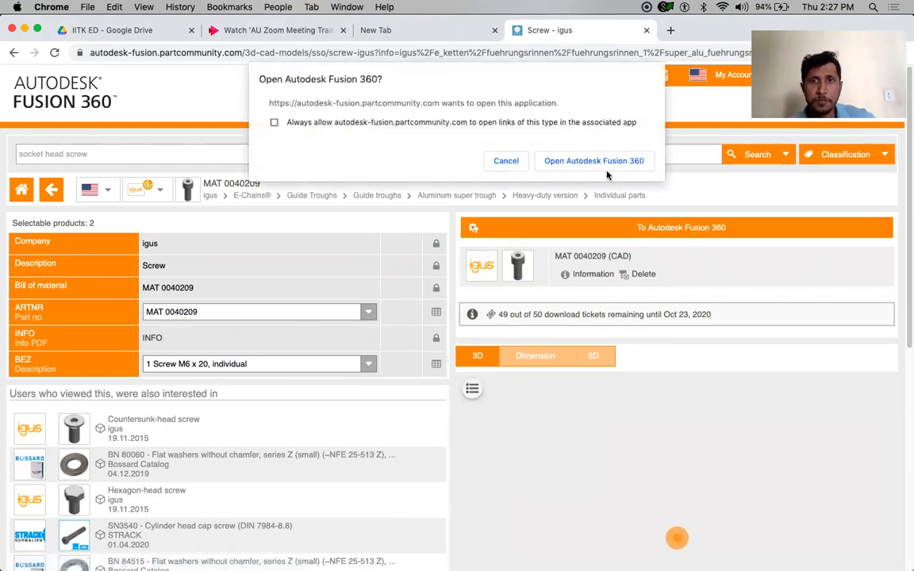
click(608, 161)
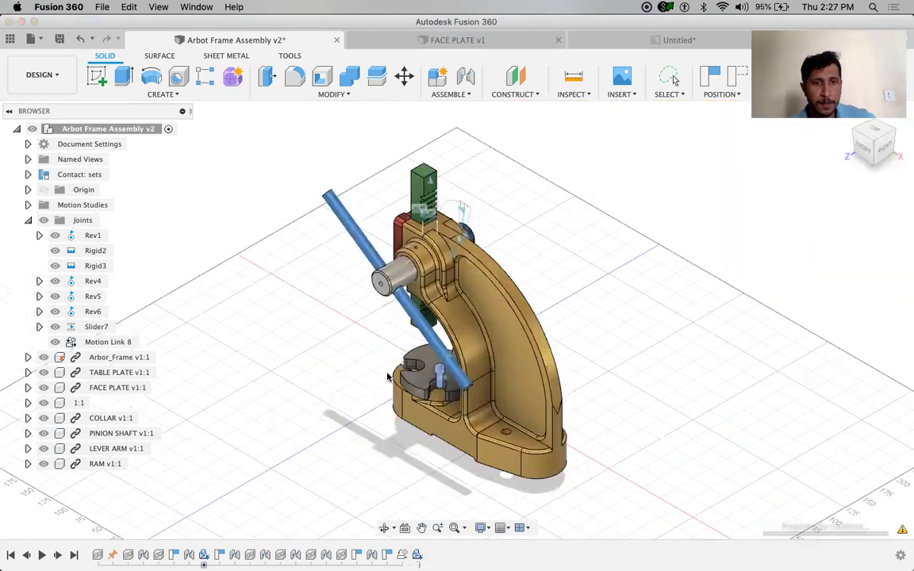
drag(379, 357, 299, 347)
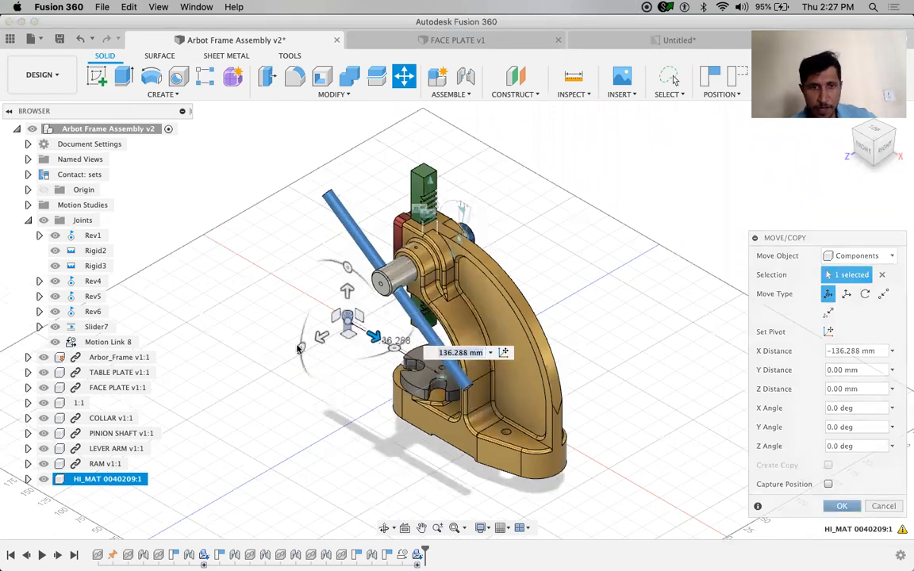
key(Return)
Capture the screw's moved position, start a joint, and snap its first component to the underside of the screw head.
scroll(326, 305, up, 8)
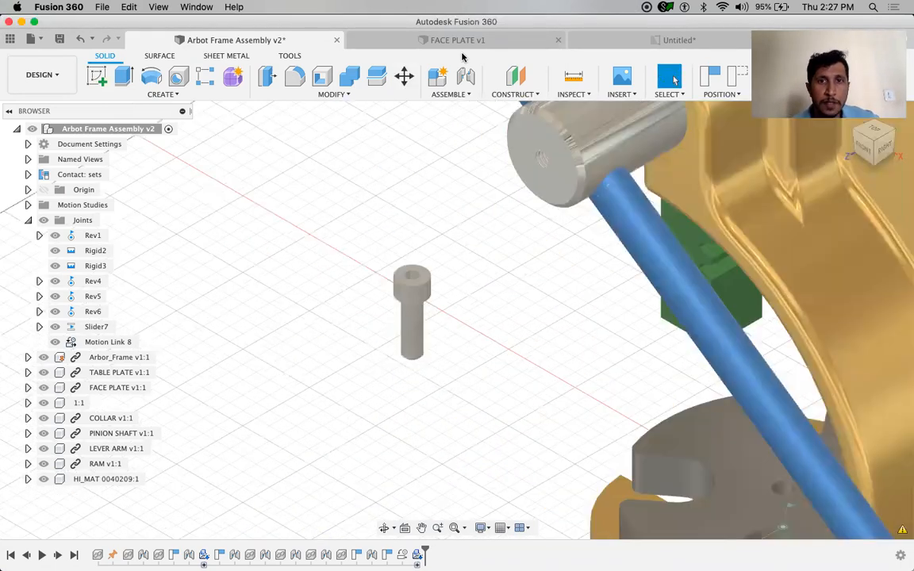
click(468, 80)
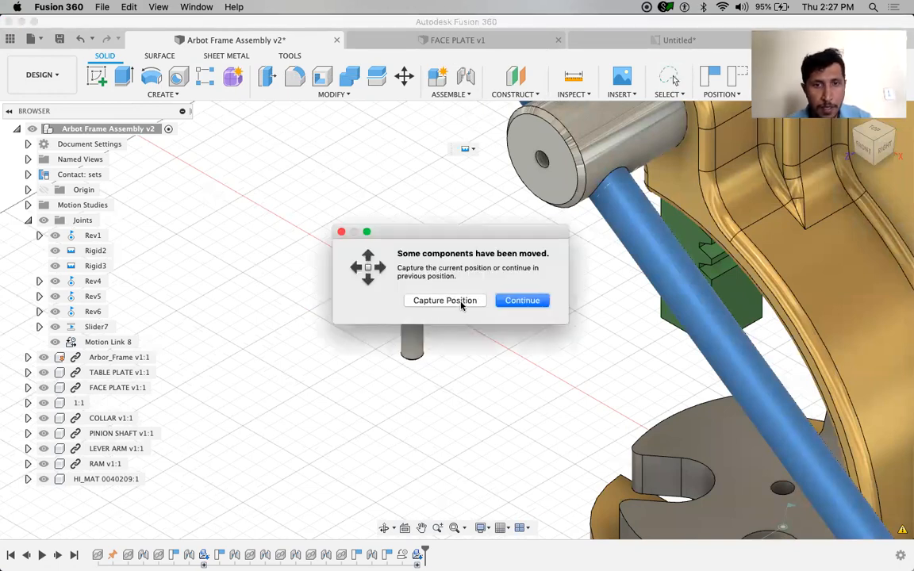
click(444, 301)
key(j)
shift+middle_drag(431, 310, 411, 307)
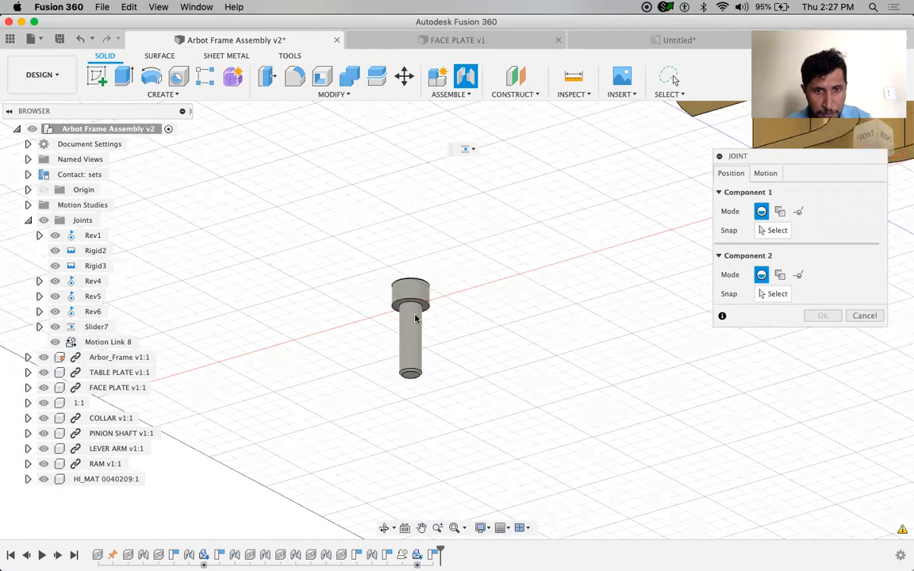
click(759, 175)
click(734, 175)
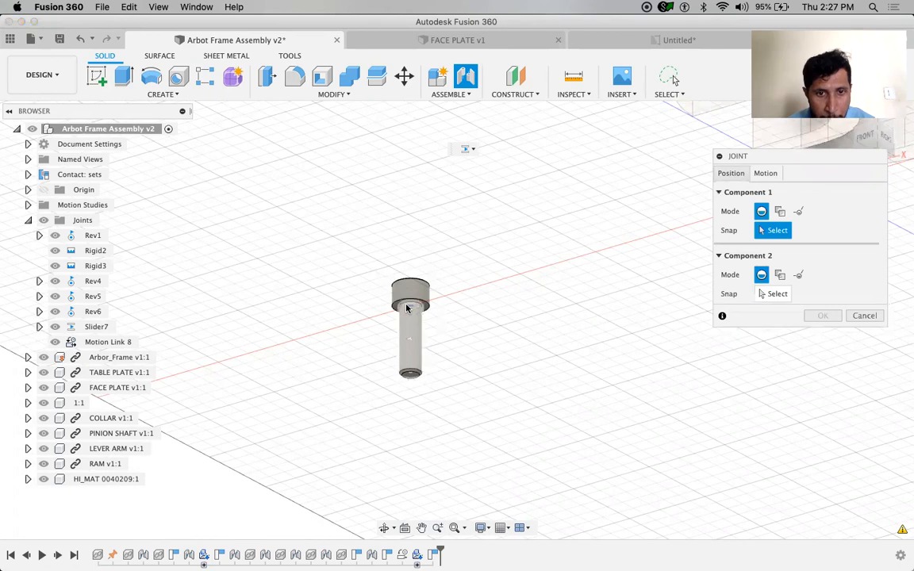
click(405, 307)
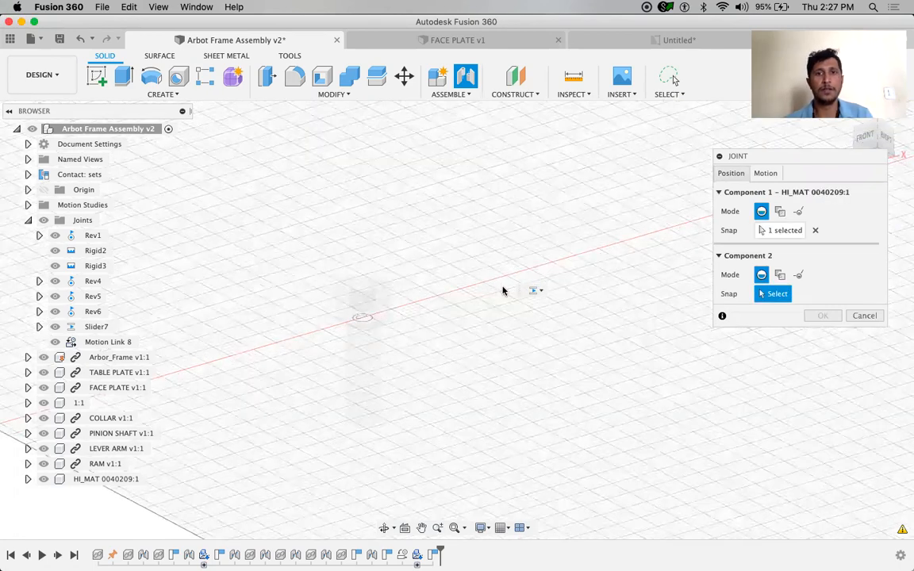
Join the screw rigidly to the face plate's lower corner hole nearest the lever arm, flipping it so its head faces outward.
scroll(503, 288, down, 5)
middle_drag(453, 257, 469, 238)
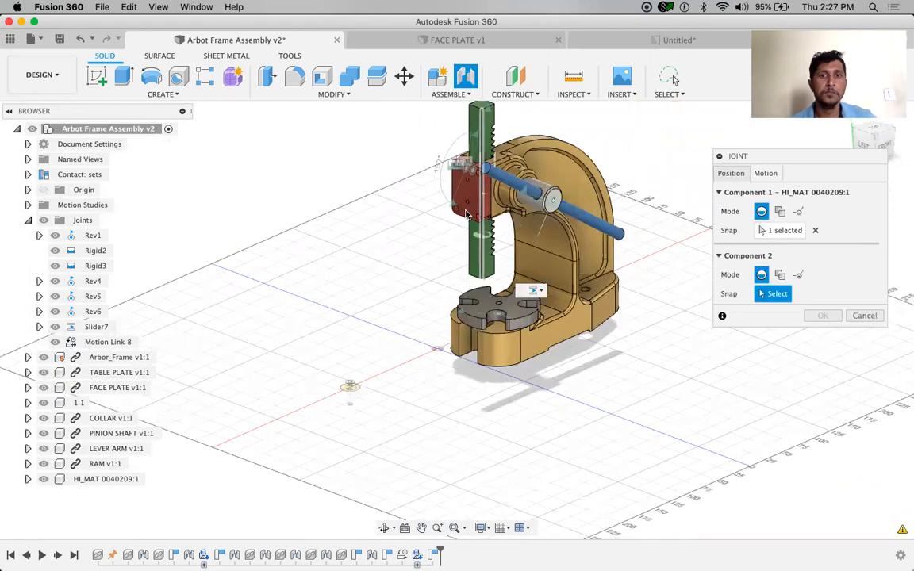
scroll(469, 208, up, 6)
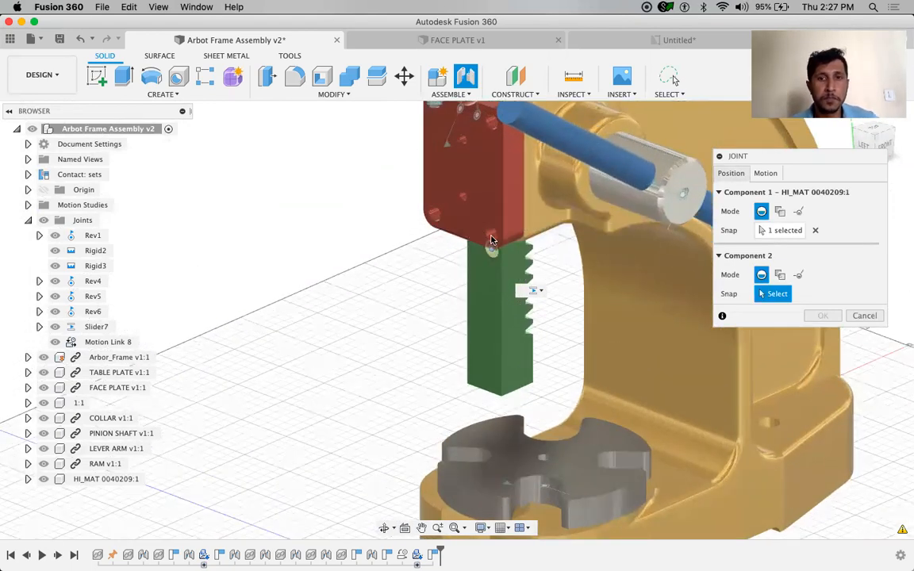
click(491, 236)
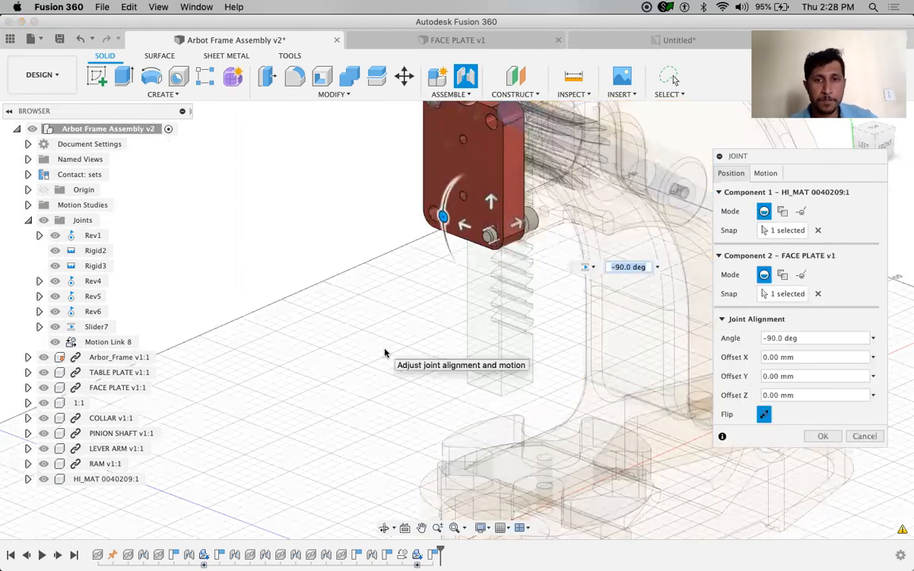
click(764, 415)
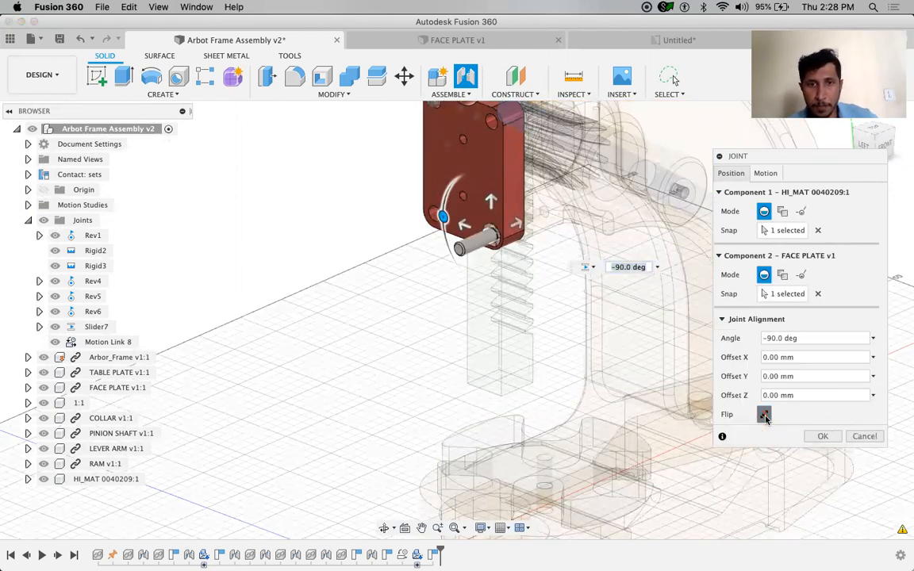
click(767, 173)
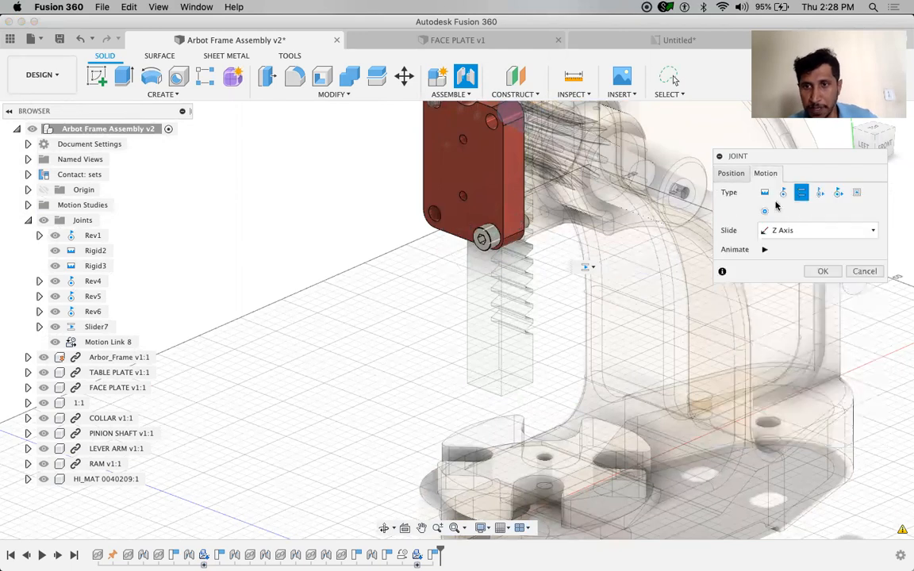
click(765, 192)
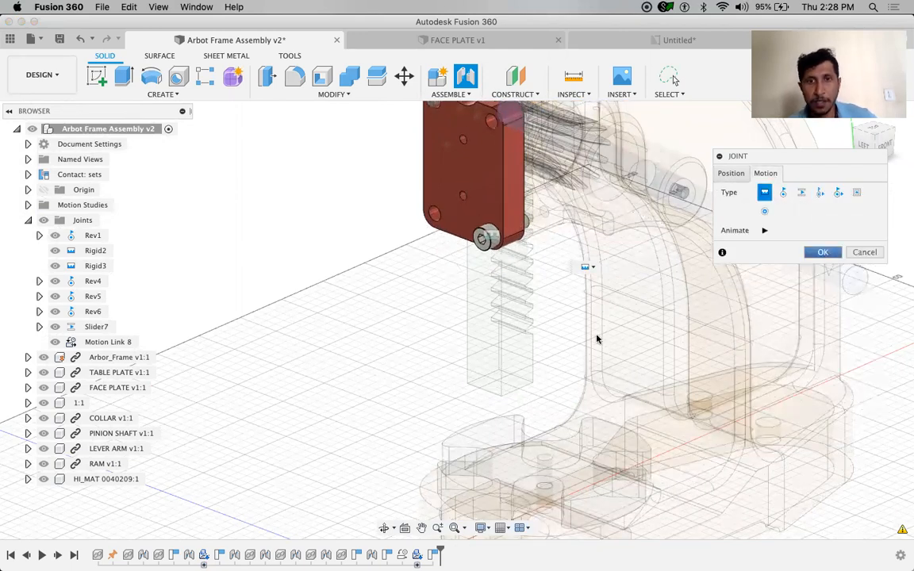
key(Return)
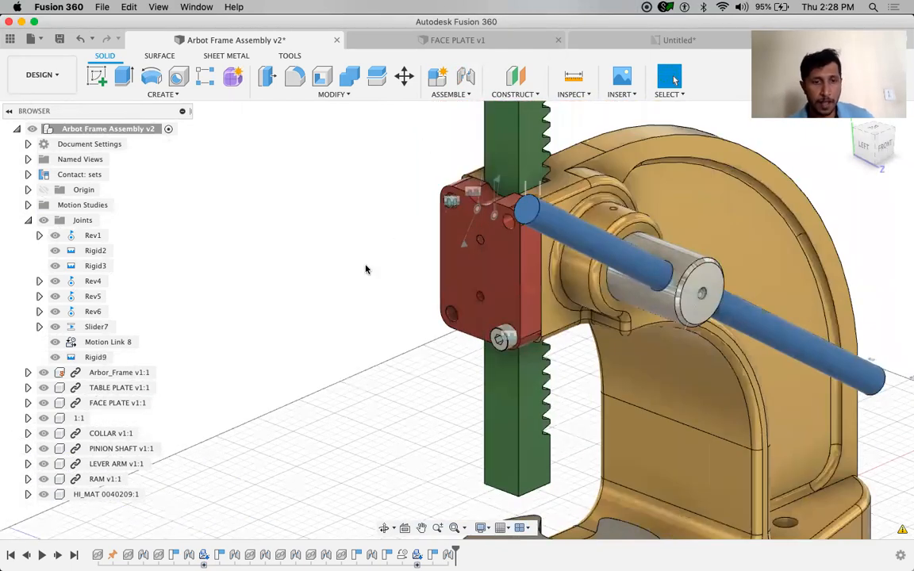
Switch to Chrome, send the igus M6 x 20 screw to Fusion 360 again, and move the second screw clear of the frame.
key(super+Tab)
click(653, 231)
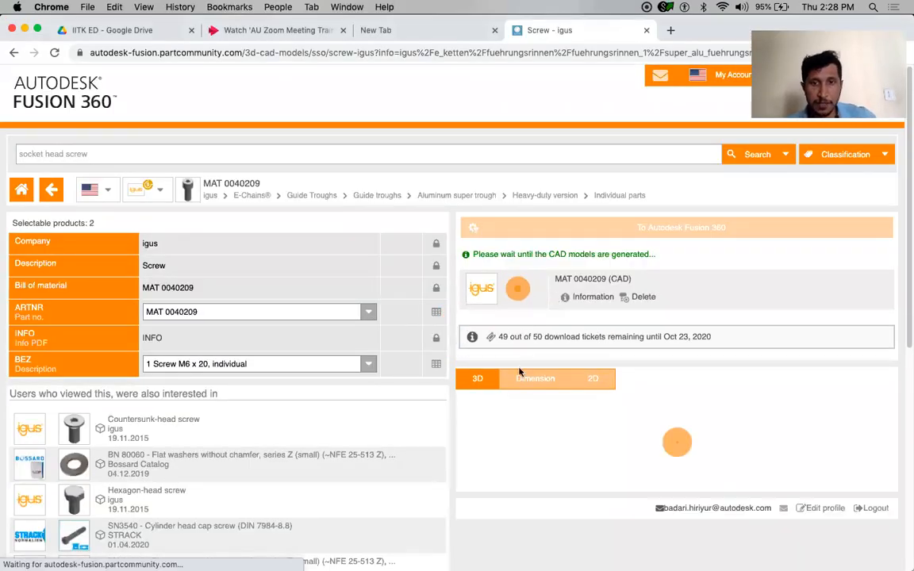
key(super+Tab)
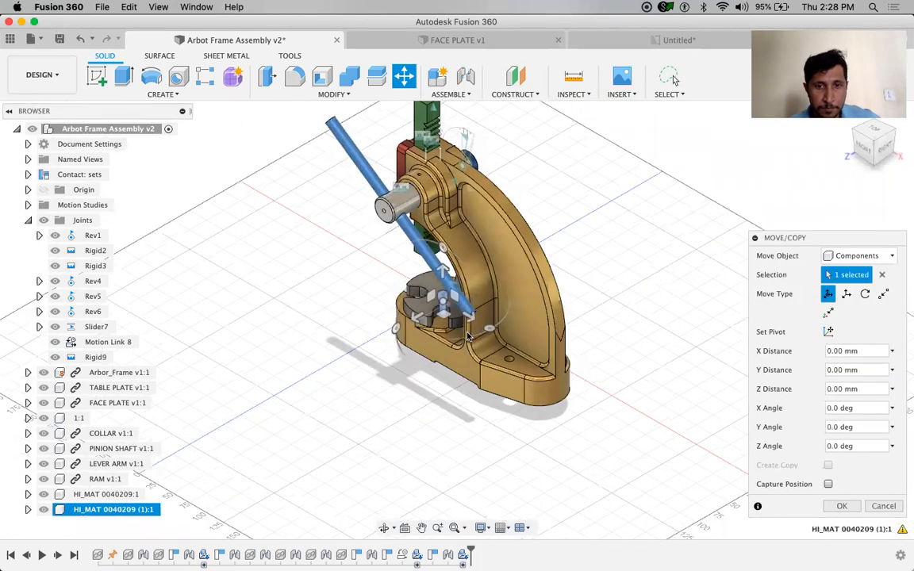
drag(467, 318, 537, 349)
click(830, 512)
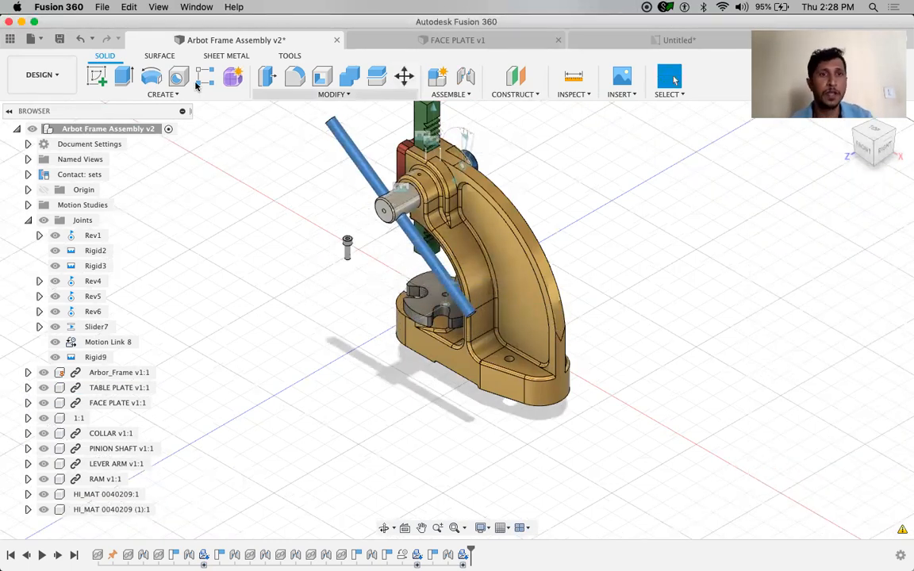
Capture the second screw's moved position, start a joint, and snap its first component to the underside of the screw head.
click(474, 77)
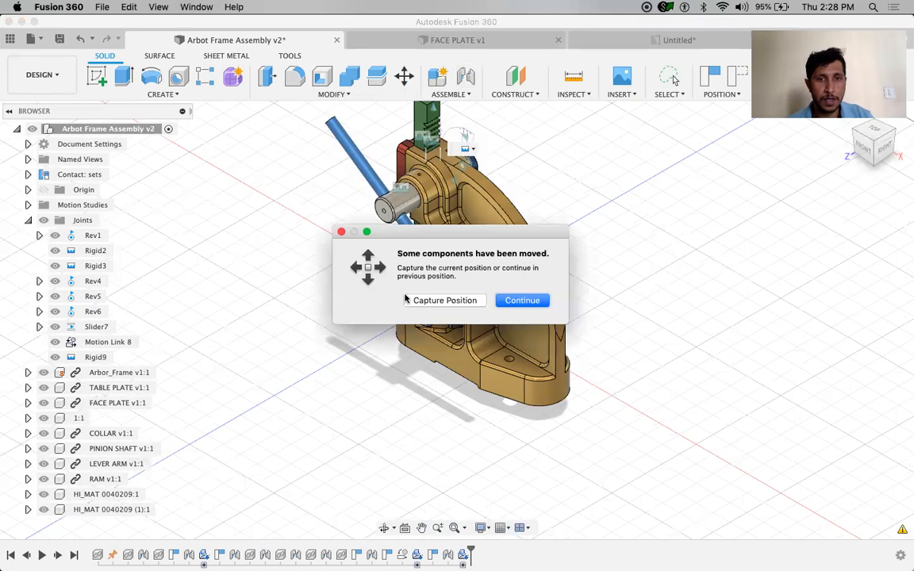
click(419, 302)
scroll(349, 242, up, 10)
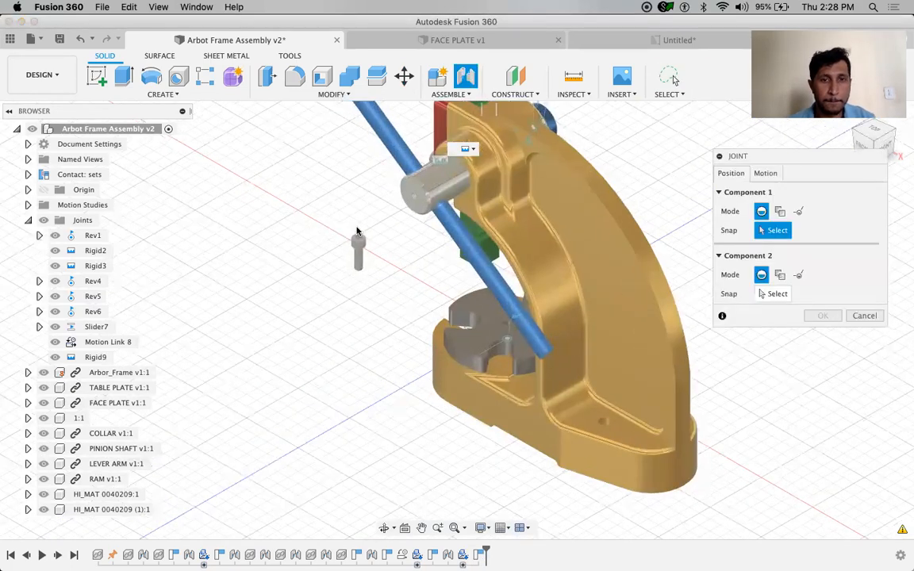
scroll(357, 236, up, 10)
shift+middle_drag(359, 302, 471, 300)
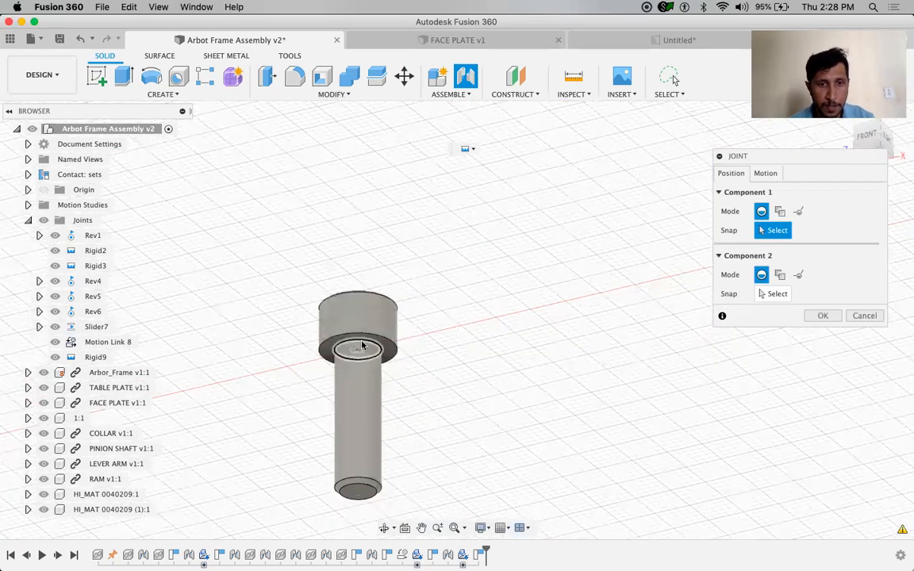
click(357, 350)
Join the second screw rigidly to the face plate's remaining lower corner hole, farther from the lever arm.
scroll(499, 269, up, 5)
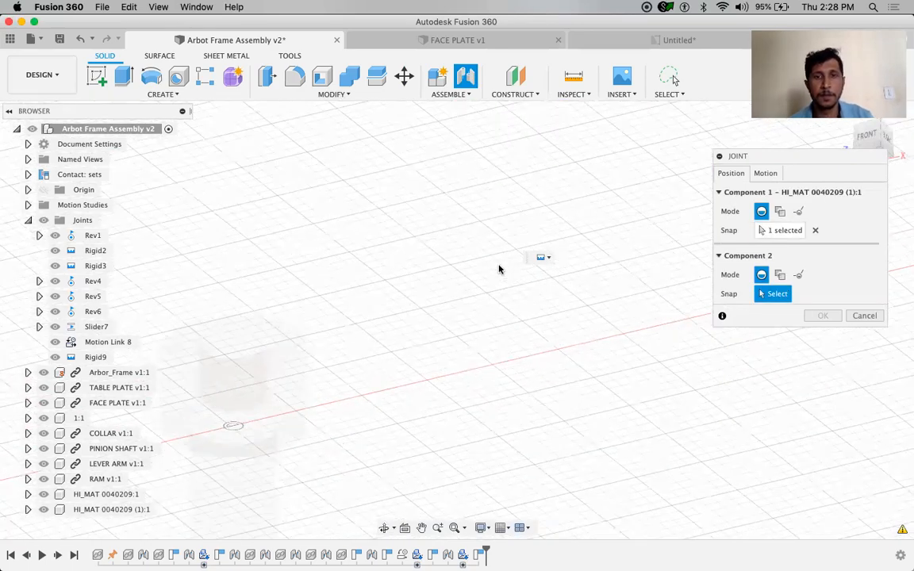
scroll(500, 269, down, 8)
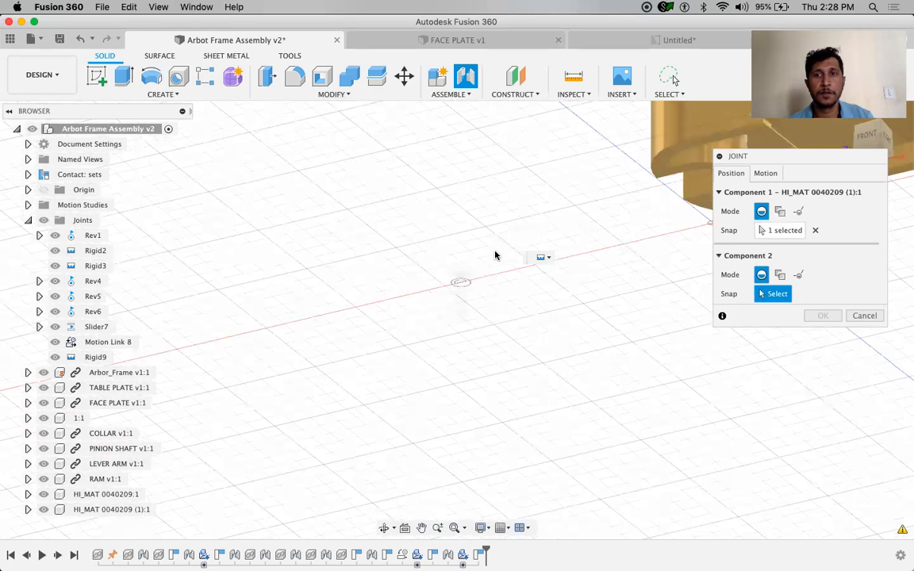
shift+middle_drag(472, 290, 418, 179)
middle_drag(514, 304, 625, 450)
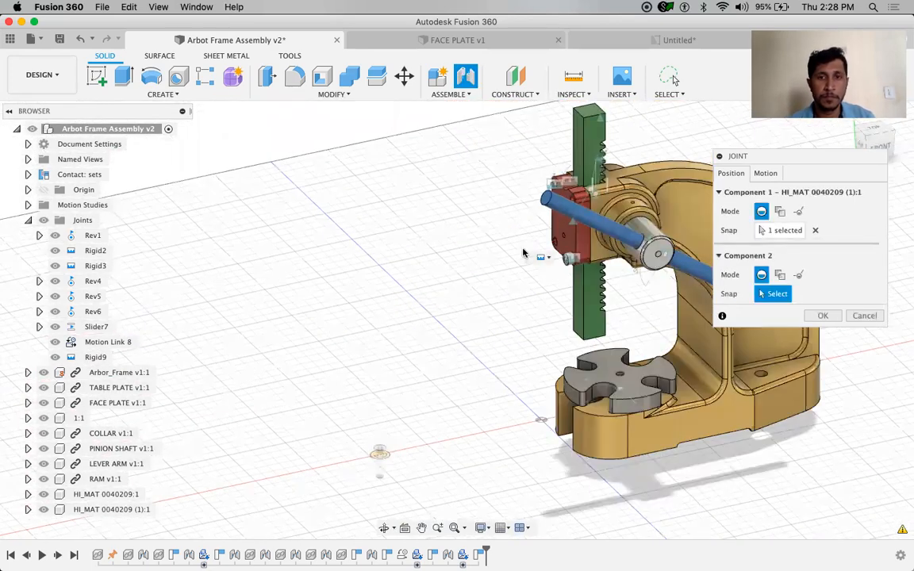
scroll(523, 253, up, 10)
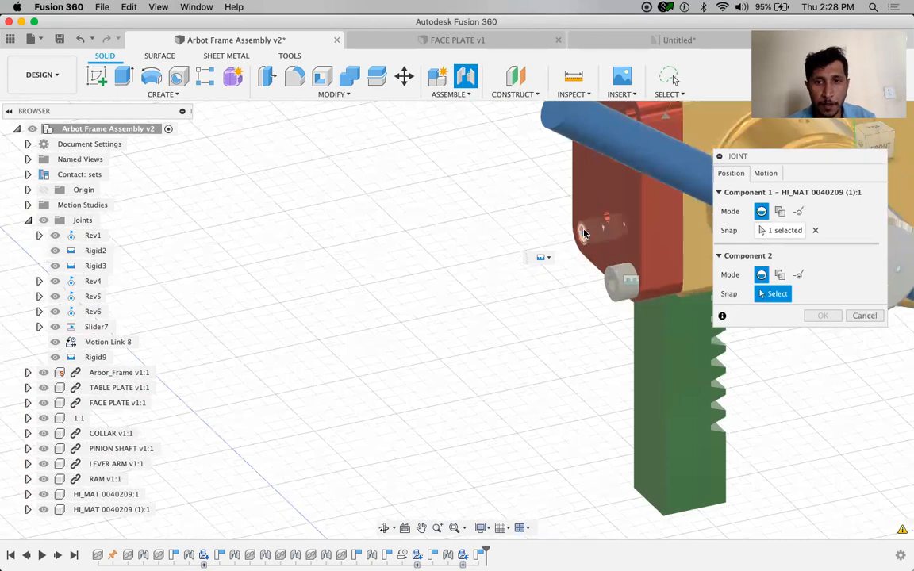
click(552, 254)
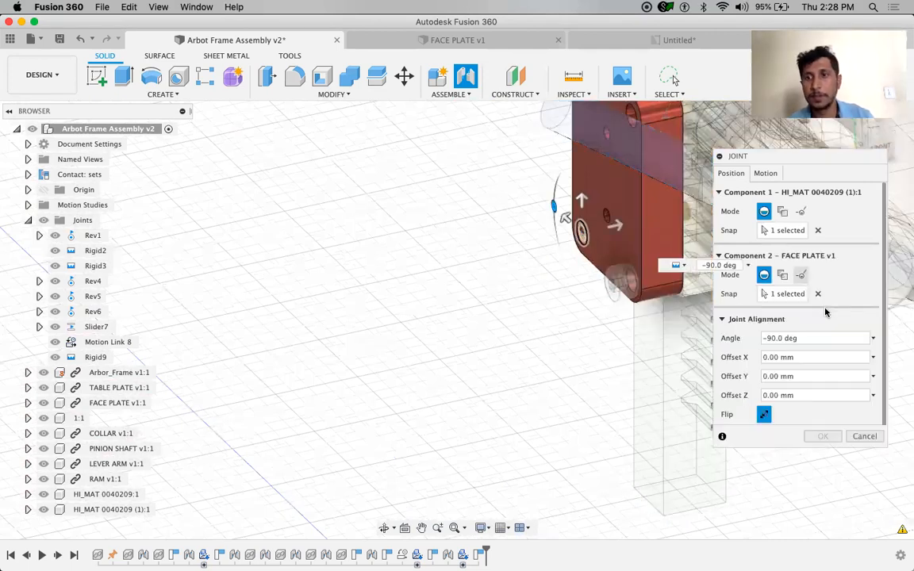
click(822, 436)
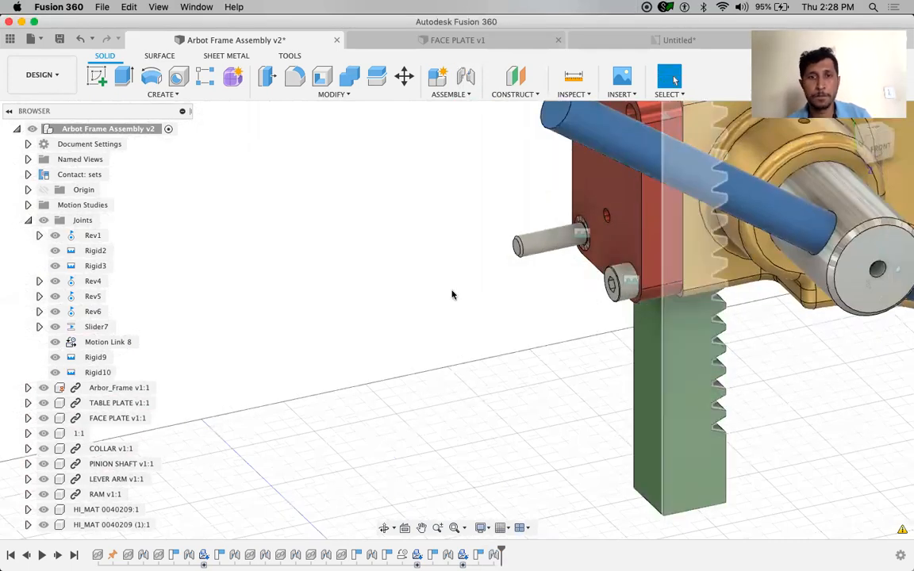
Edit the second screw's rigid joint and flip it so the screw head faces outward from the face plate.
click(99, 372)
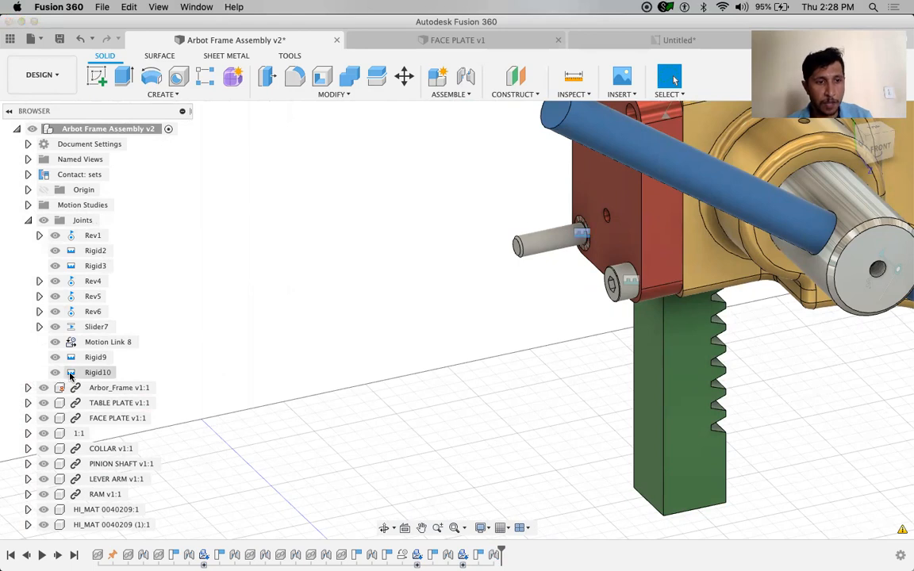
right_click(111, 373)
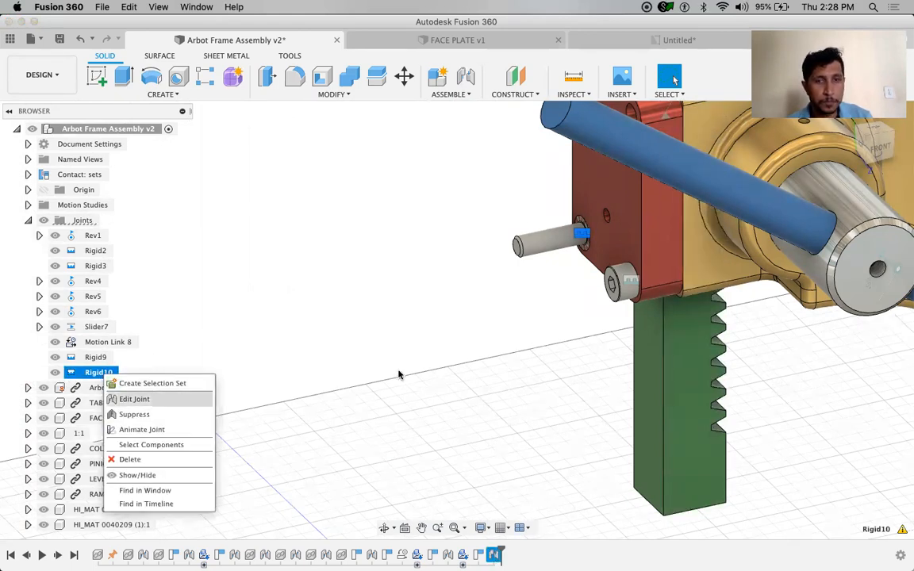
key(Return)
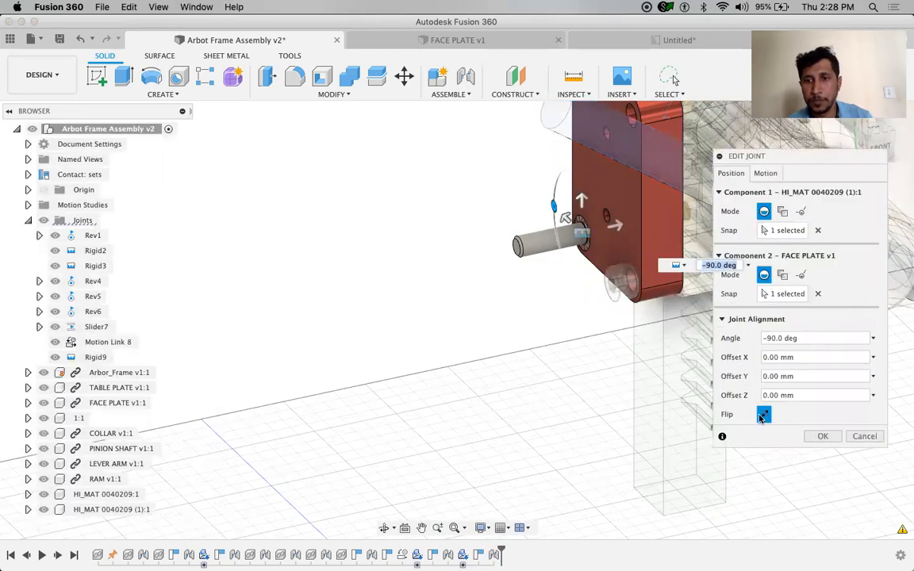
click(823, 436)
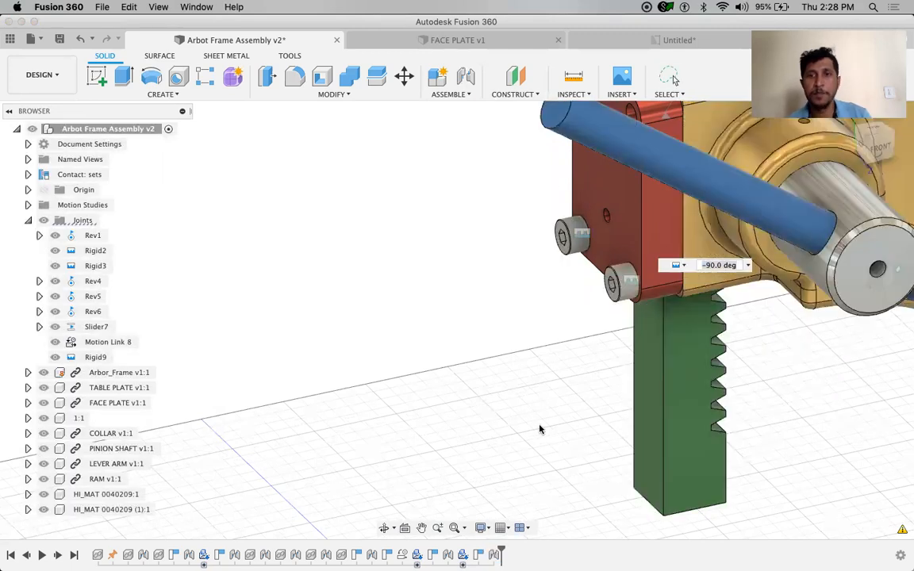
Save the arbor frame assembly as a new version with the description "User Saved".
key(F6)
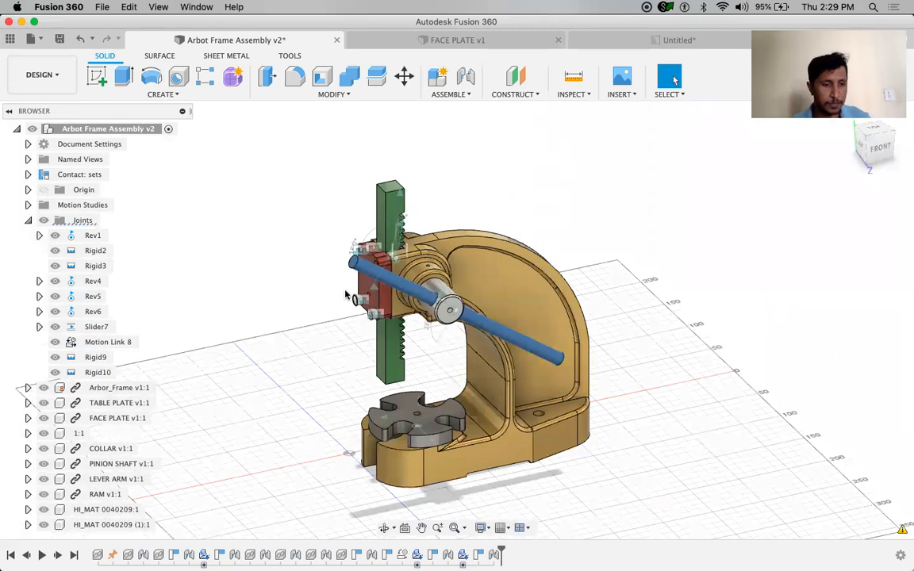
shift+middle_drag(352, 302, 370, 290)
scroll(370, 289, up, 3)
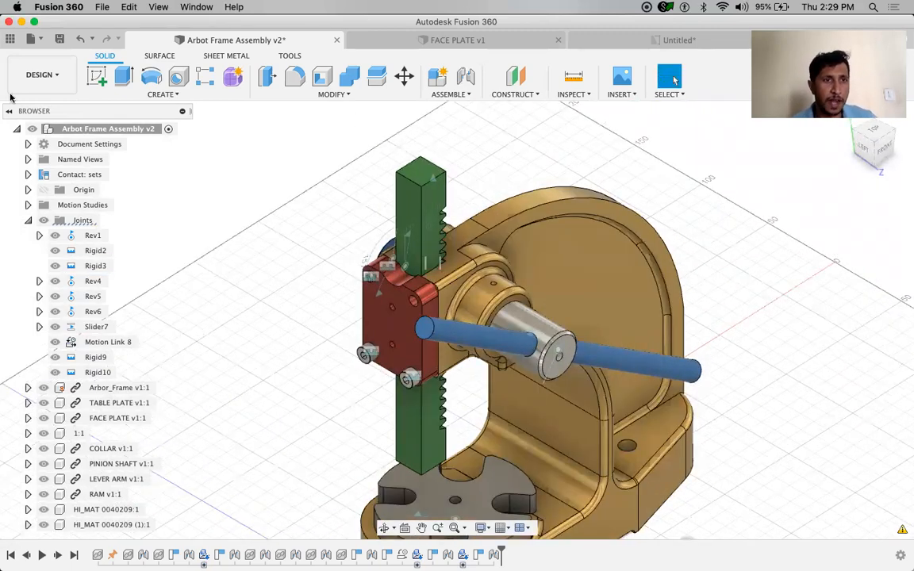
click(60, 38)
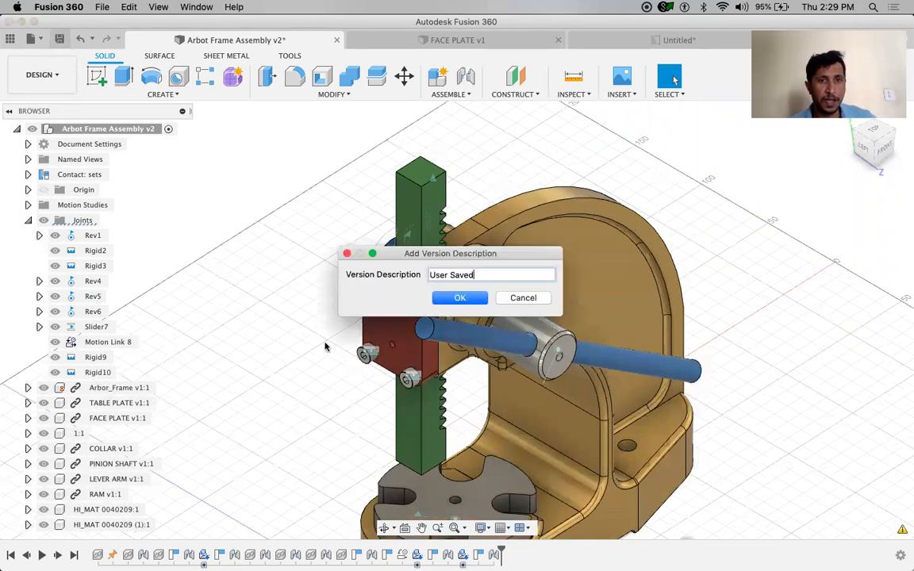
click(431, 296)
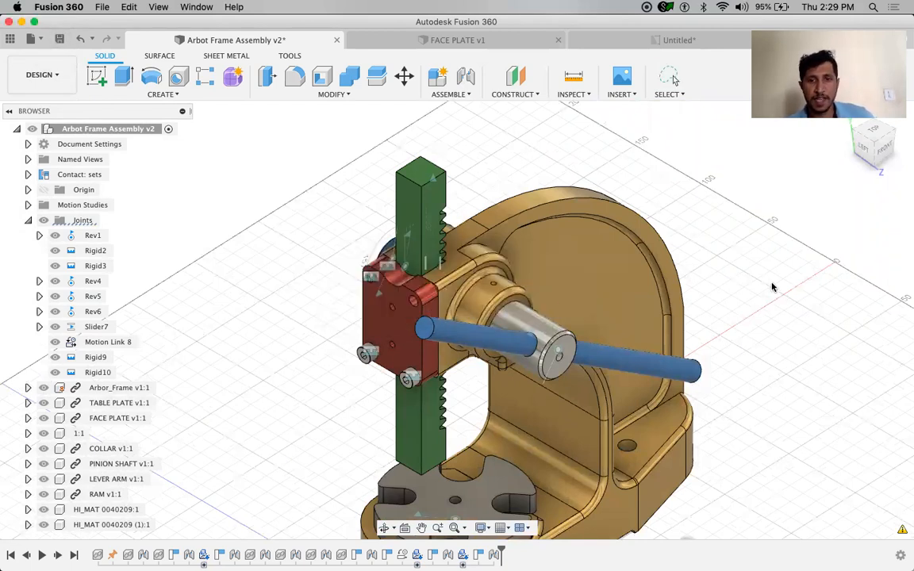
Create a new full-assembly drawing from the design, from scratch, using ISO, mm and A2 (594mm x 420mm), and postpone the security update alert.
scroll(774, 287, down, 5)
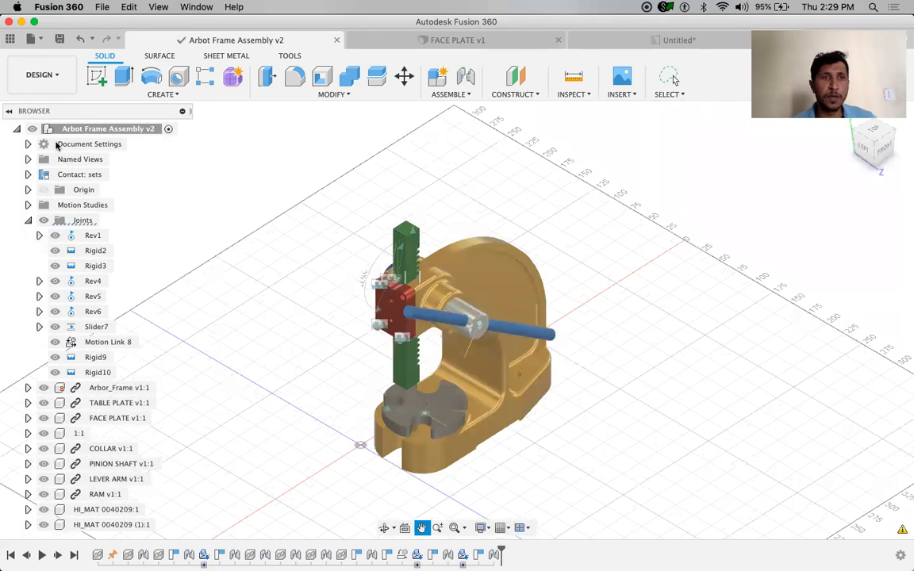
click(53, 76)
click(32, 107)
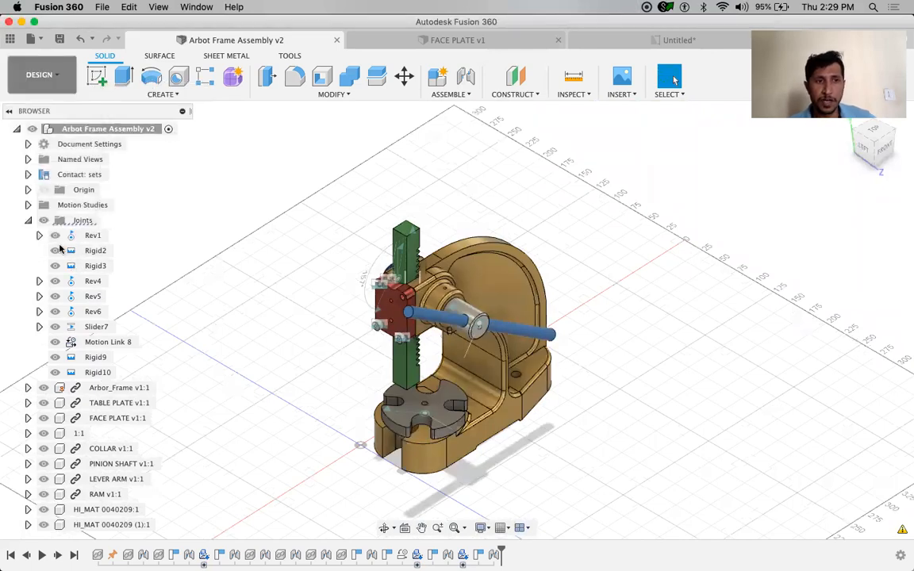
click(49, 86)
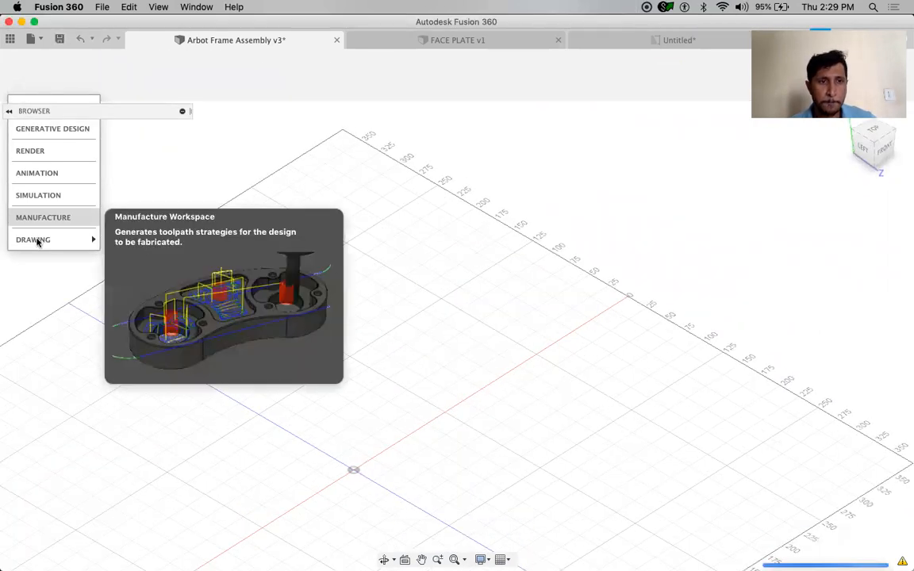
mouse_move(43, 241)
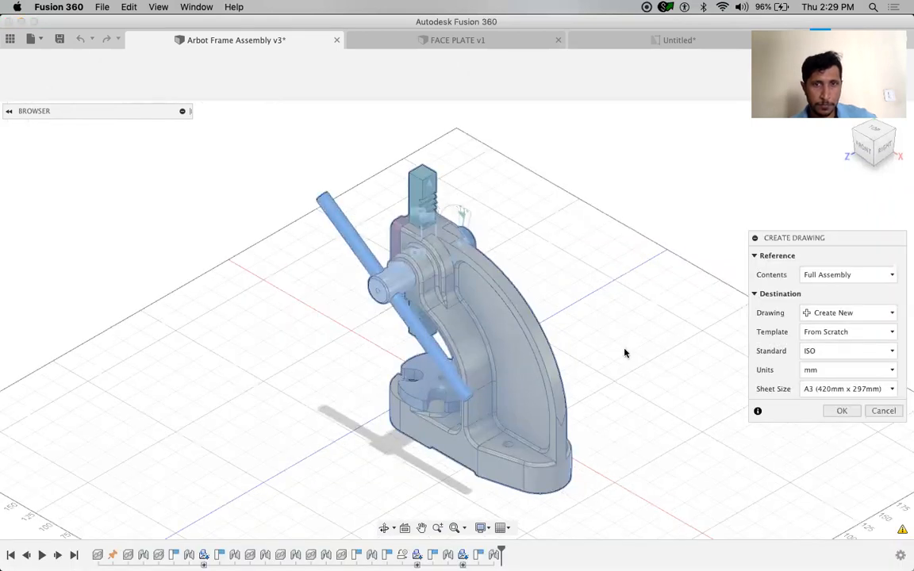
click(846, 390)
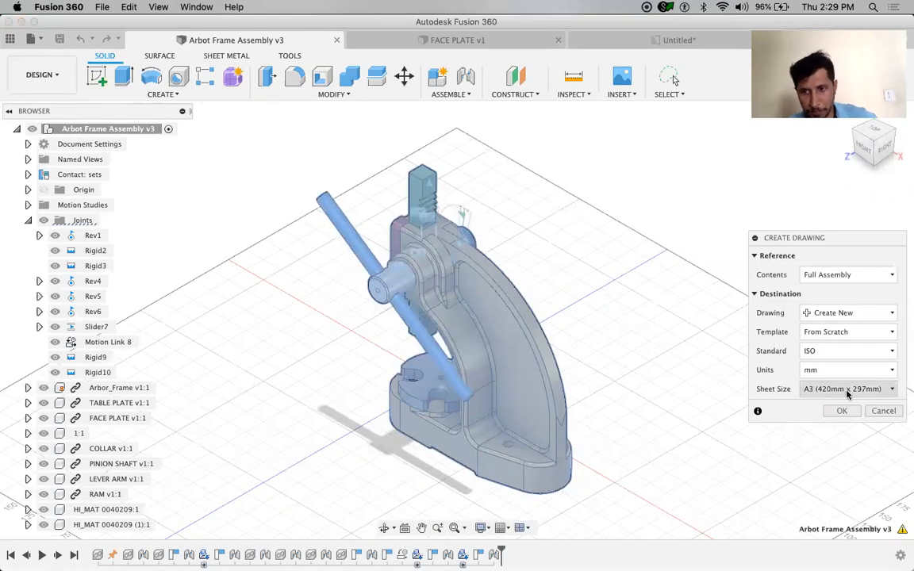
click(839, 449)
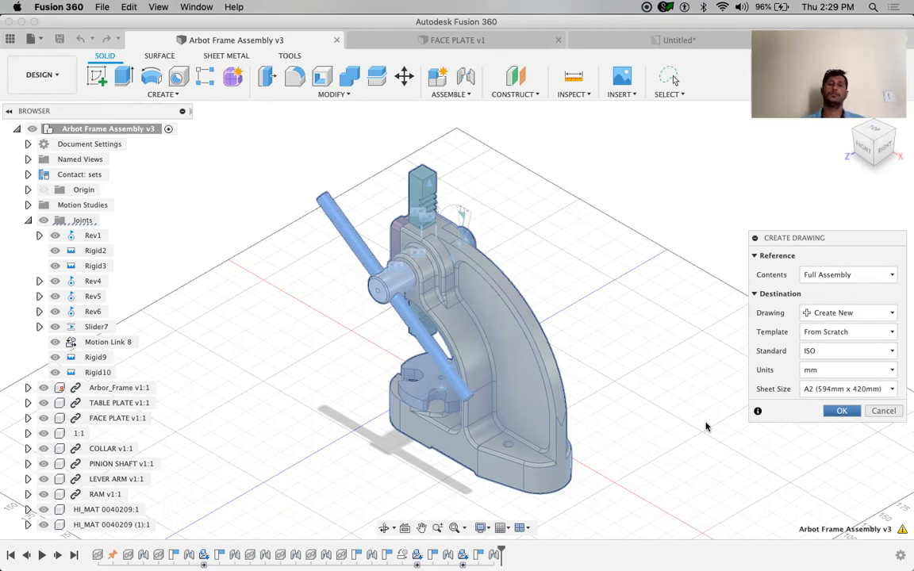
key(Return)
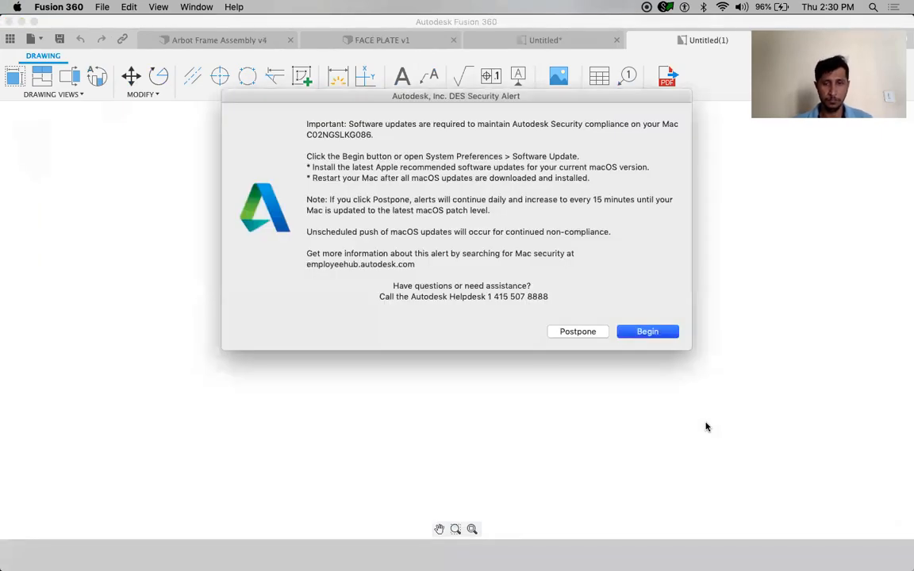
click(580, 332)
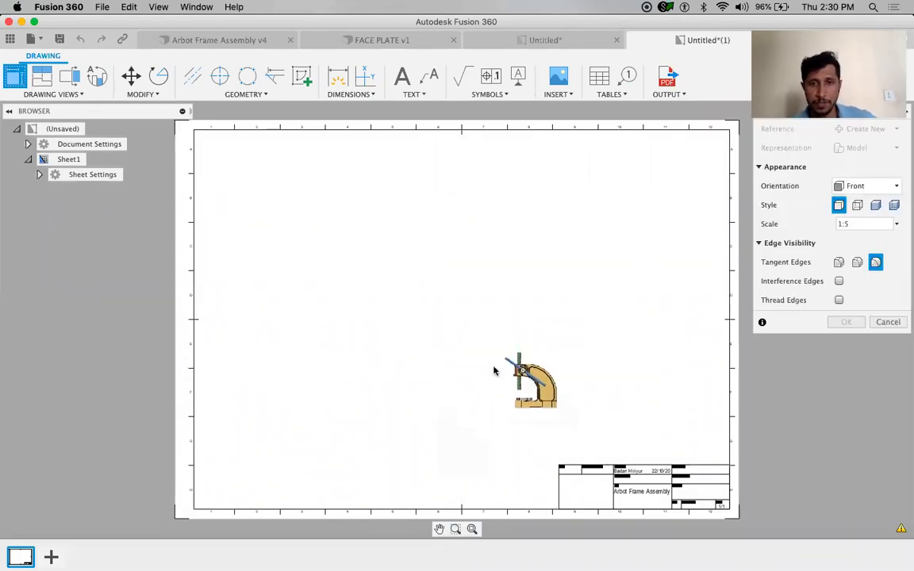
Try the SW and SE Isometric orientations for the base view and settle on NW Isometric.
click(893, 186)
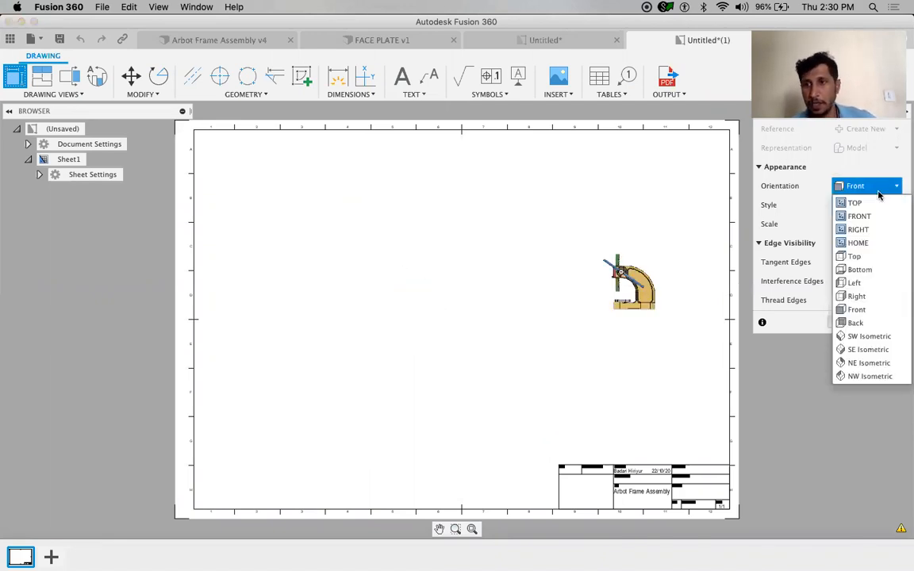
click(865, 337)
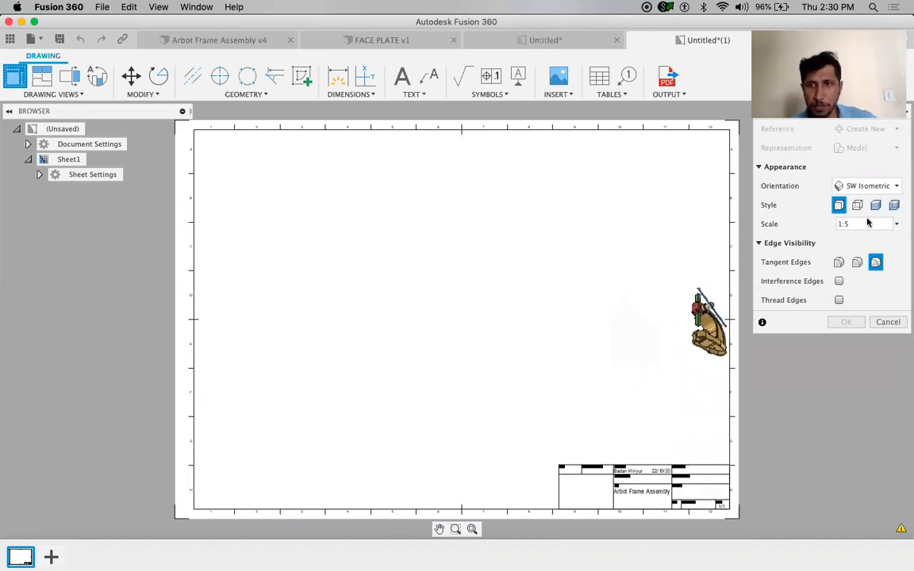
click(877, 186)
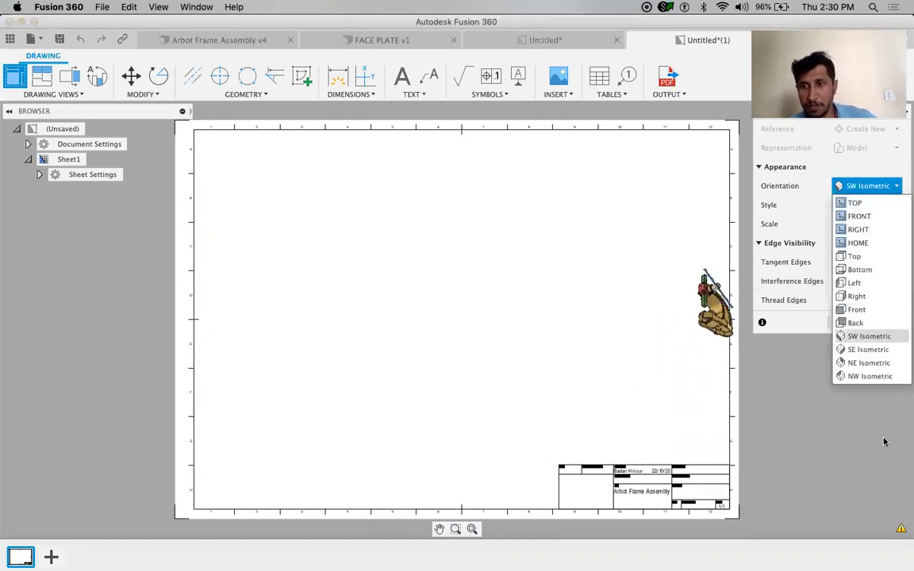
click(438, 323)
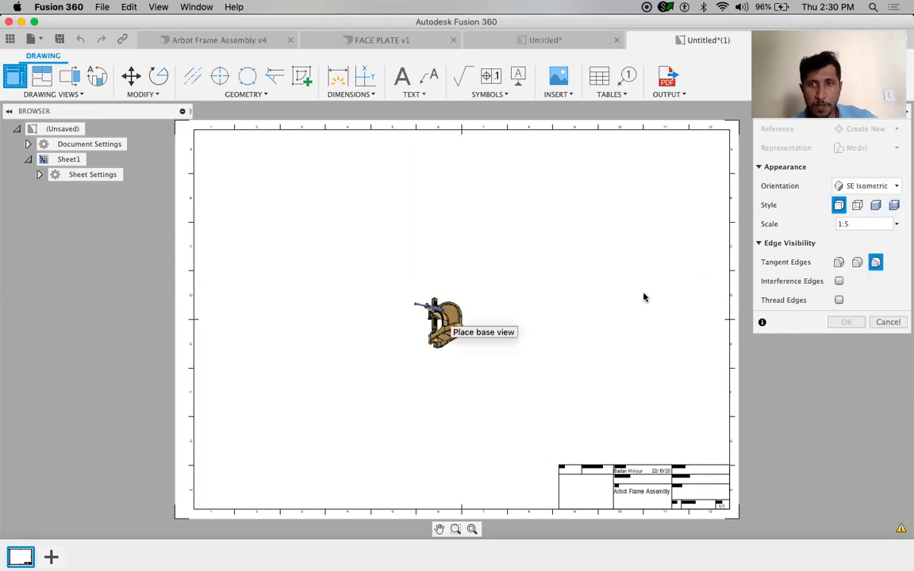
click(869, 186)
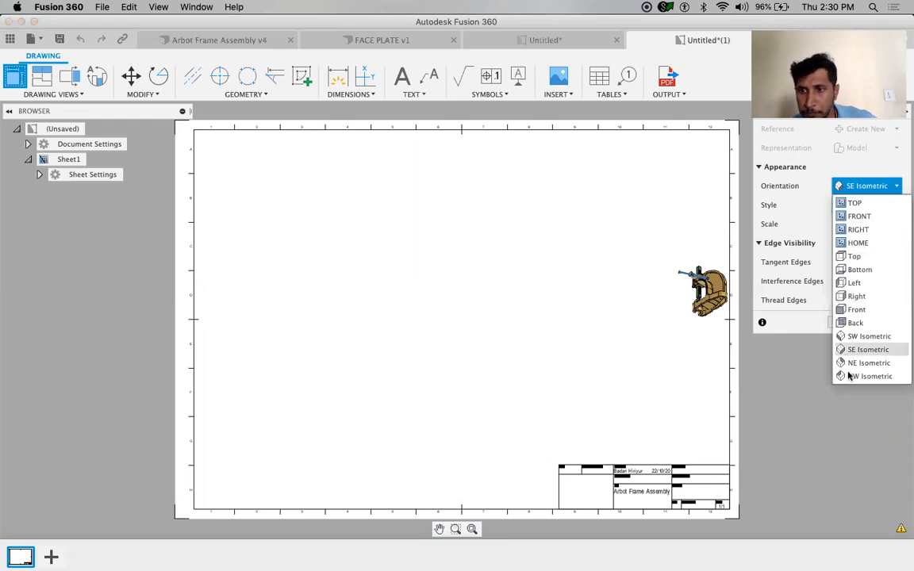
click(857, 379)
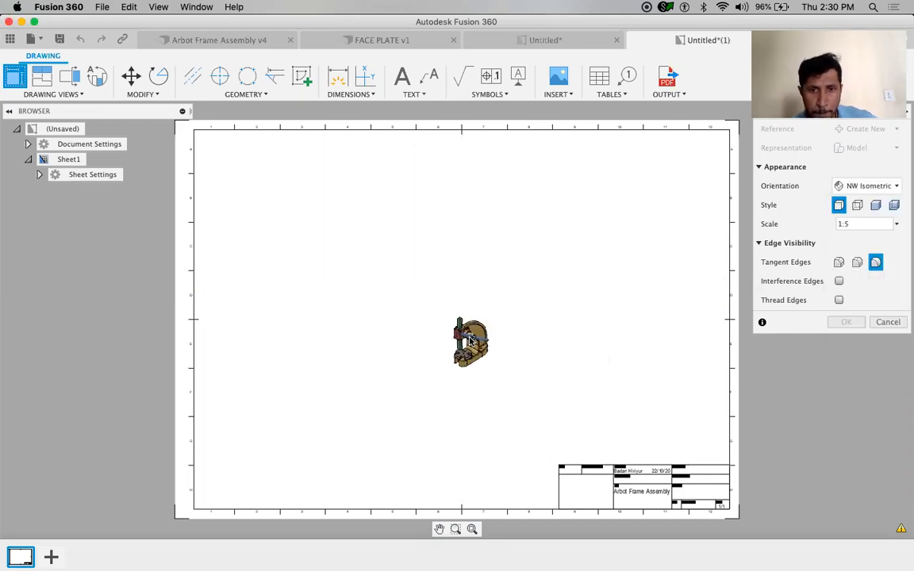
Try a 1:2 scale for the base view and enlarge it to 1:1.
click(846, 225)
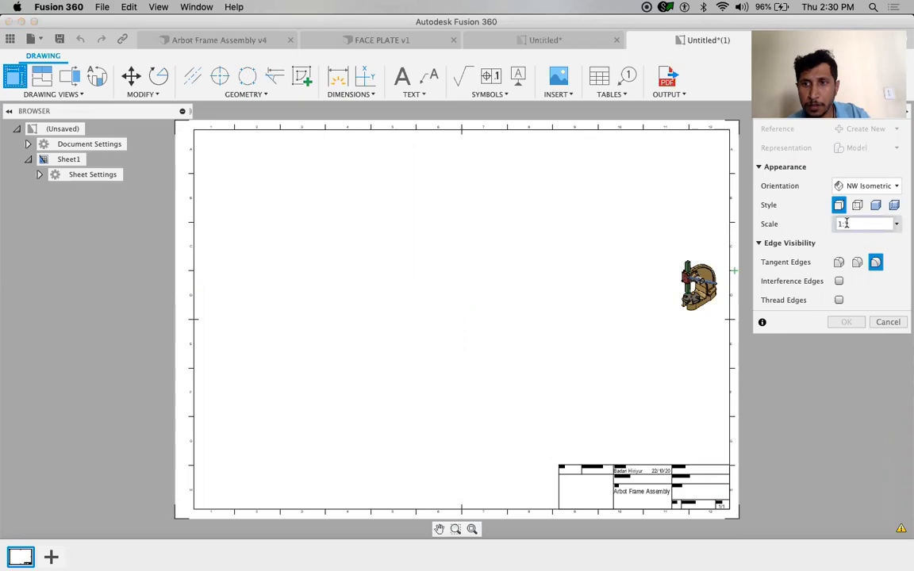
text(2)
key(Return)
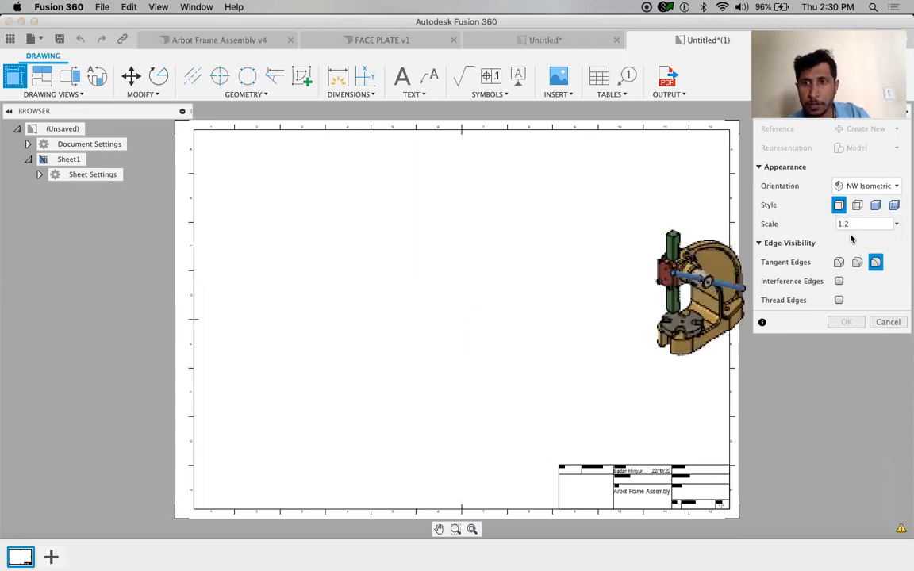
click(845, 224)
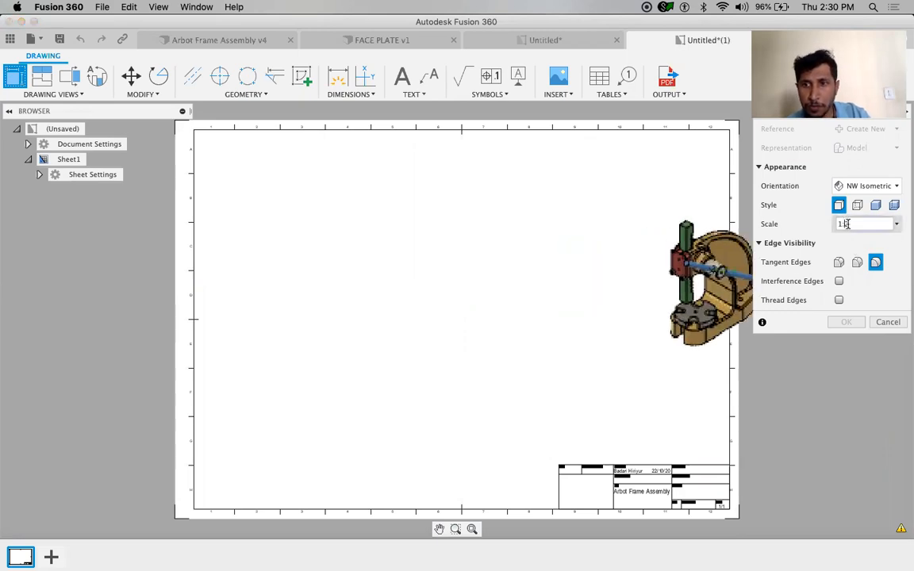
text(1)
key(Return)
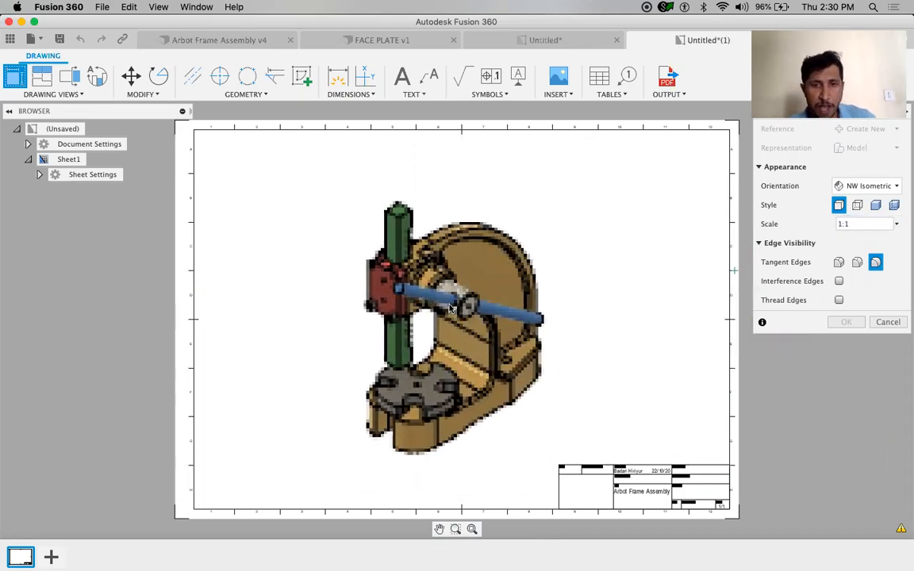
Place the NW Isometric base view at 1:1 left of the sheet's centre and finish the view.
click(391, 309)
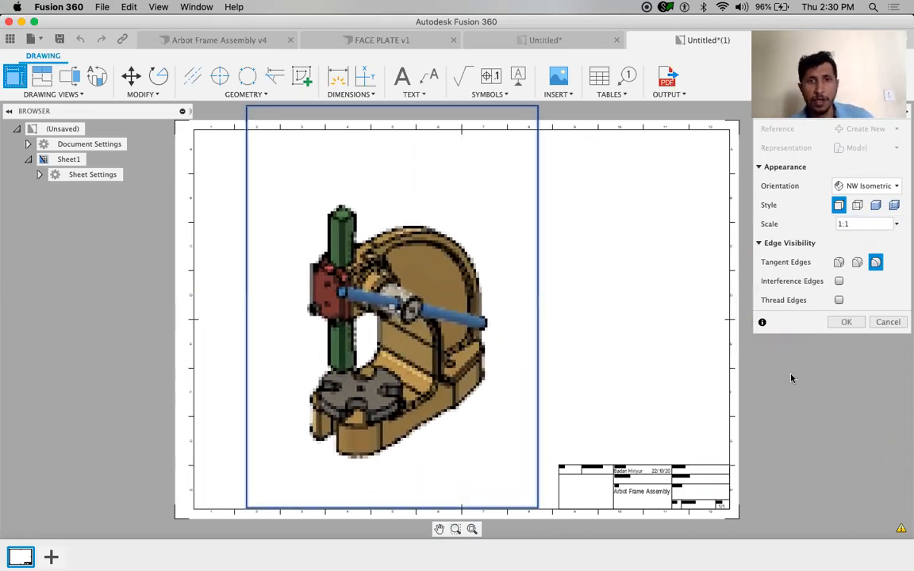
click(844, 323)
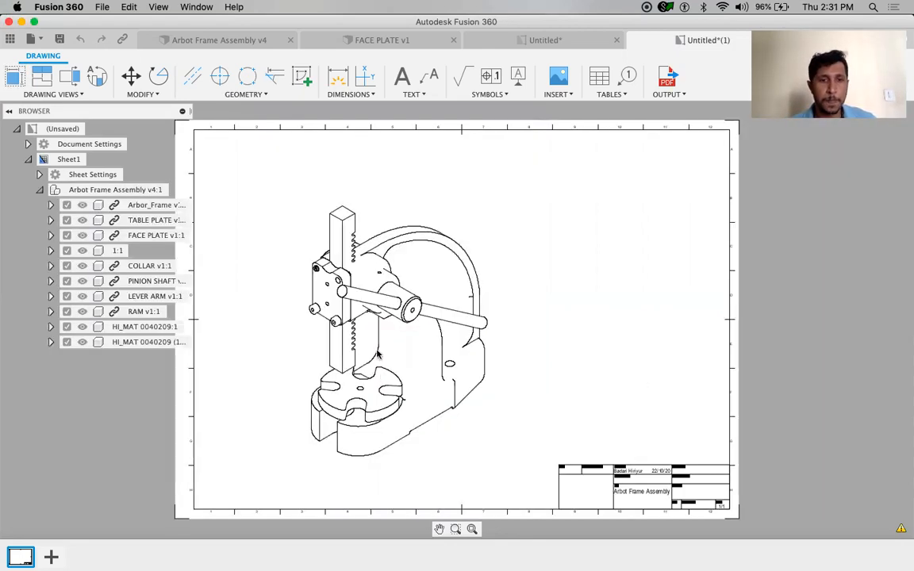
Review the placed base view's style, scale and edge visibility settings and close them.
scroll(379, 355, up, 3)
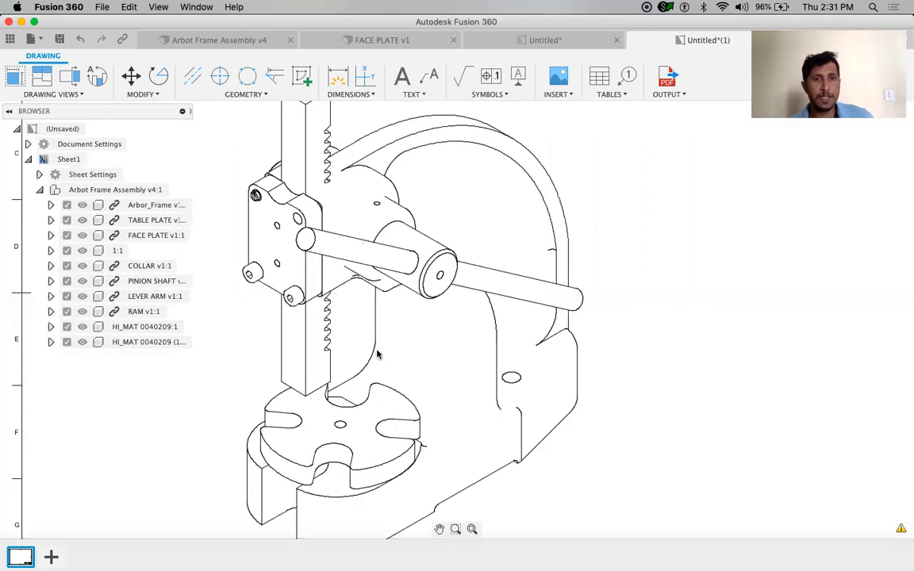
scroll(499, 350, down, 2)
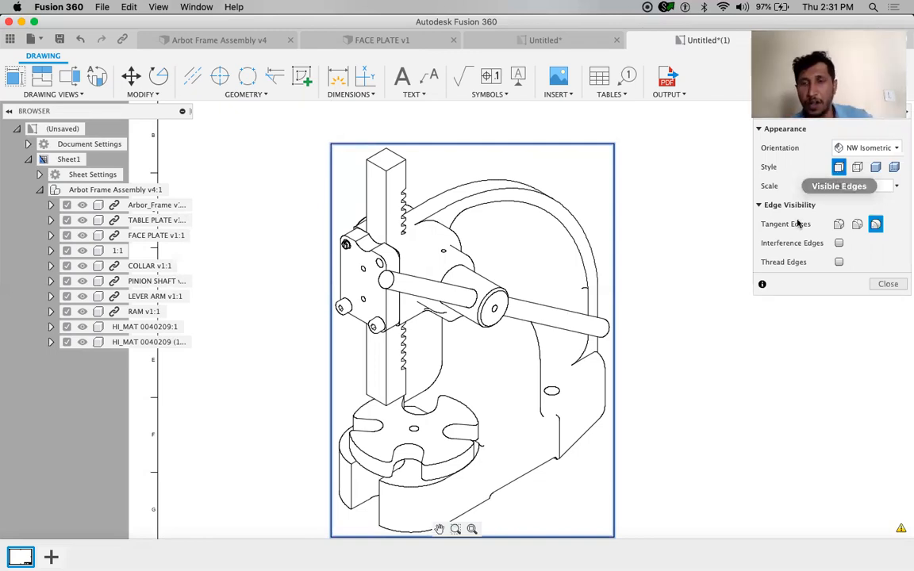
click(857, 167)
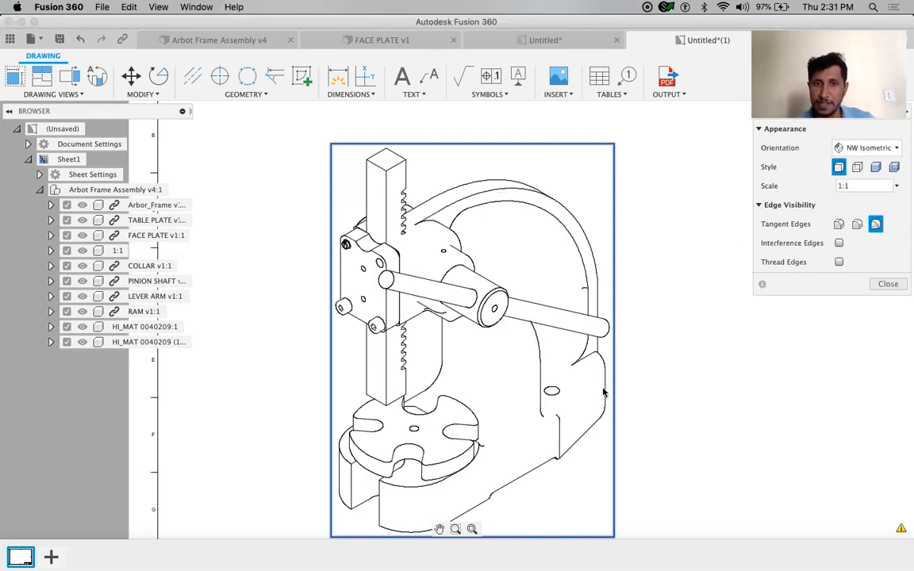
click(888, 284)
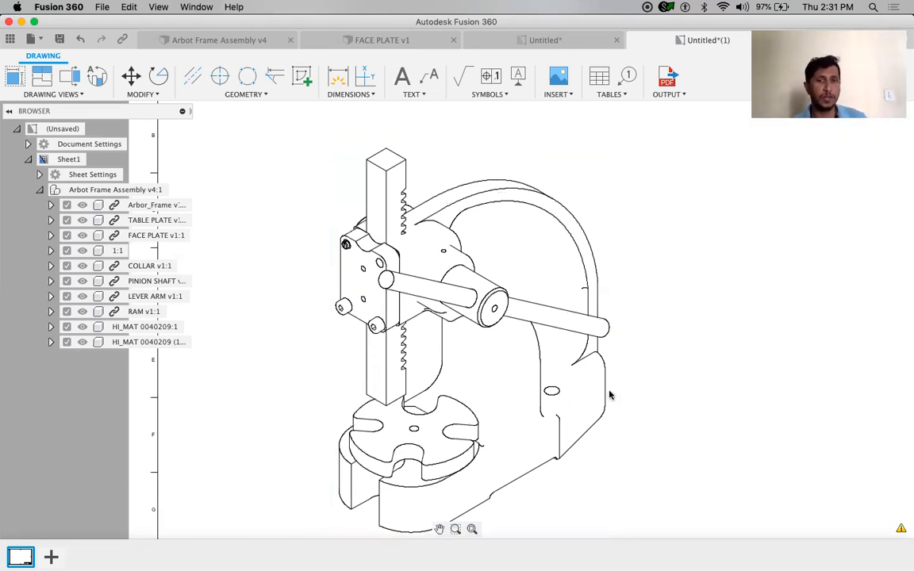
Insert a parts list for the isometric view directly above the title block.
scroll(476, 372, down, 3)
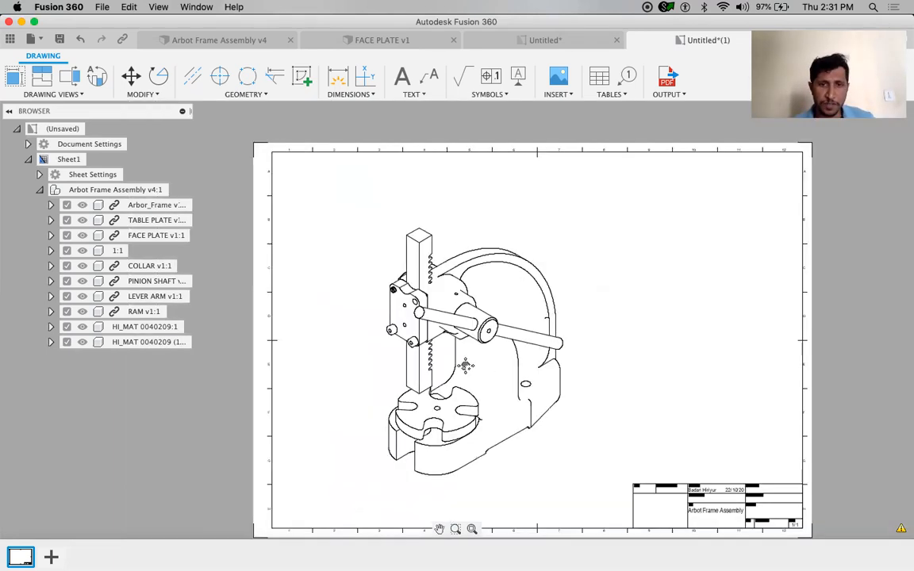
middle_drag(465, 366, 454, 335)
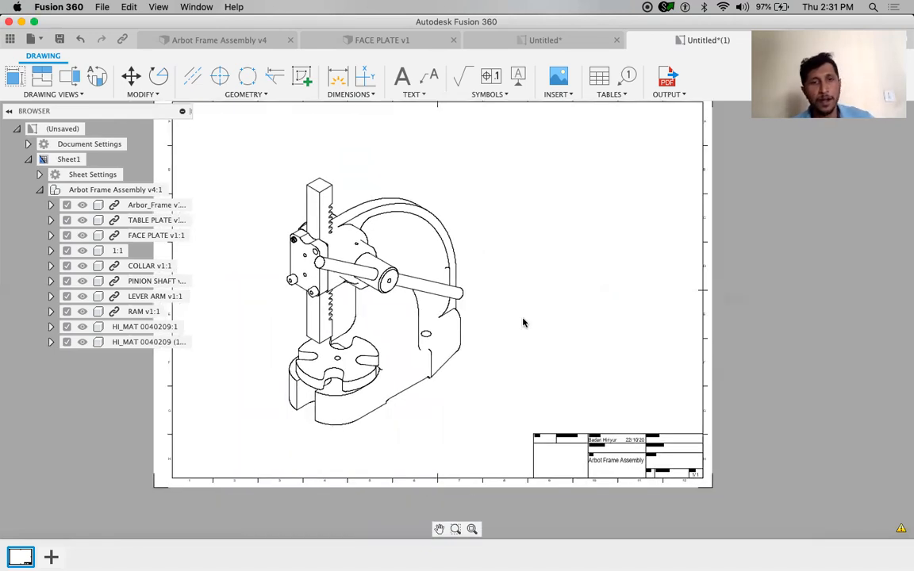
middle_drag(574, 321, 583, 365)
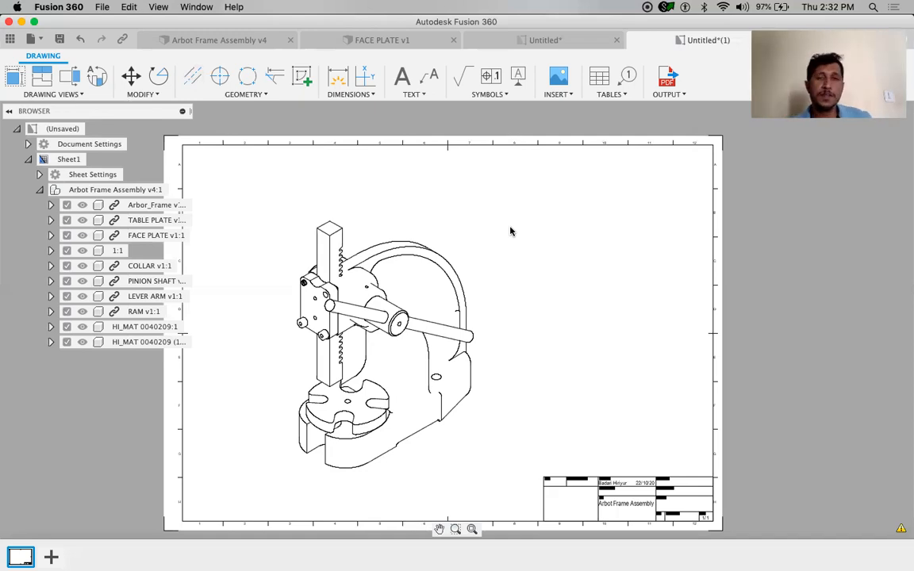
click(600, 76)
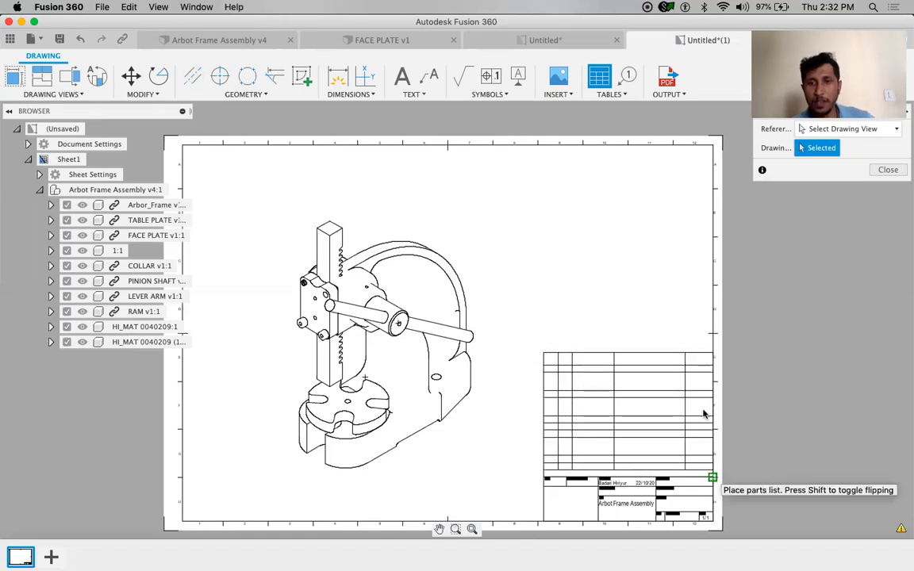
click(871, 420)
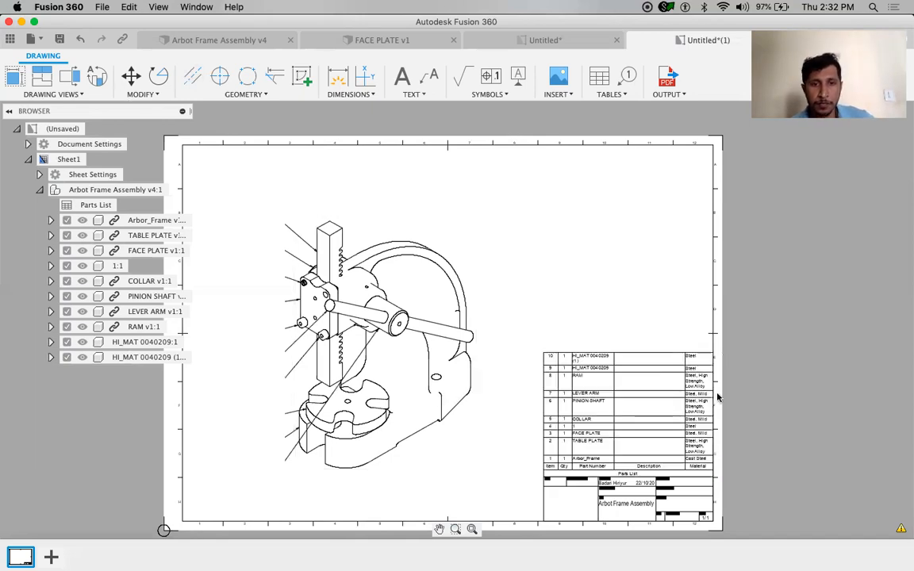
Examine the parts list's items, quantities, part numbers and materials, and the numbered balloons on the isometric view.
scroll(731, 430, up, 6)
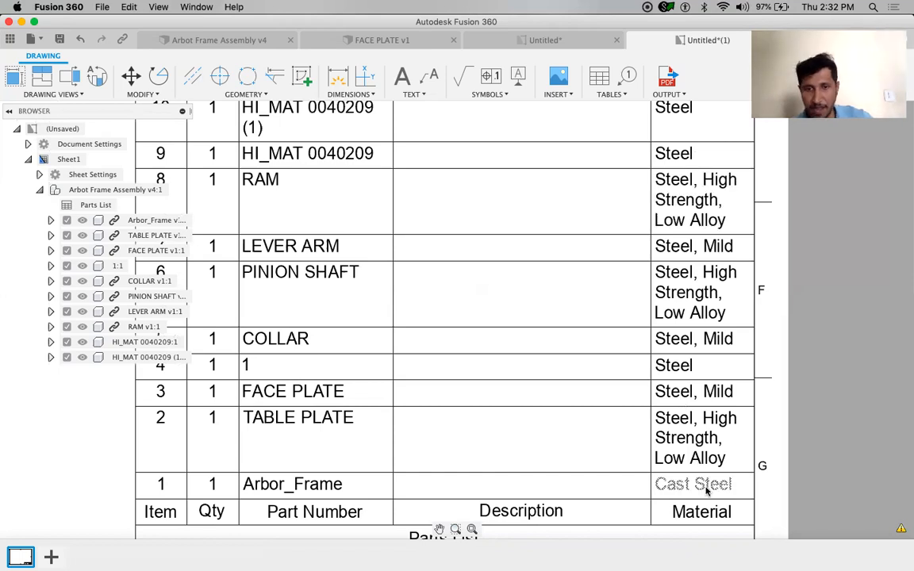
mouse_move(55, 486)
middle_down()
mouse_move(92, 471)
mouse_move(157, 467)
mouse_move(197, 486)
mouse_move(245, 485)
middle_up()
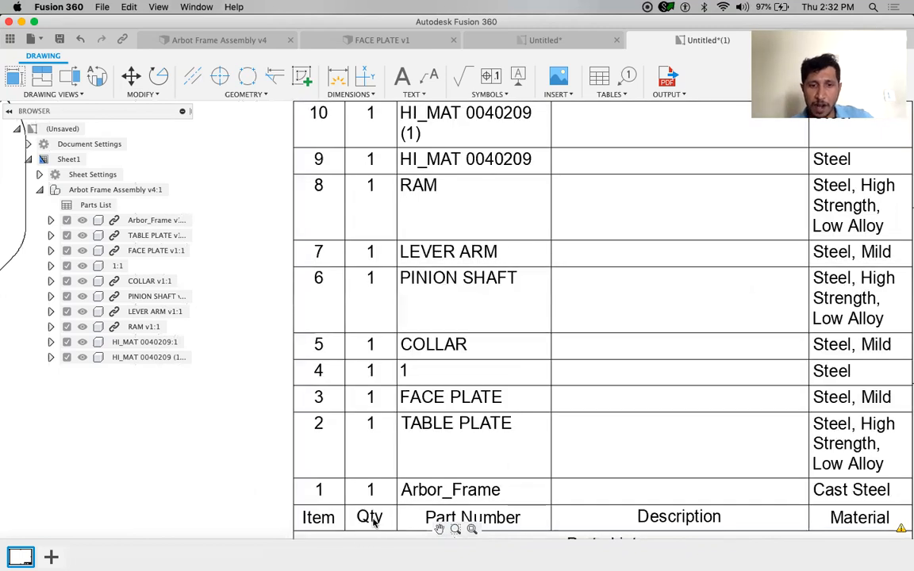
scroll(246, 362, up, 3)
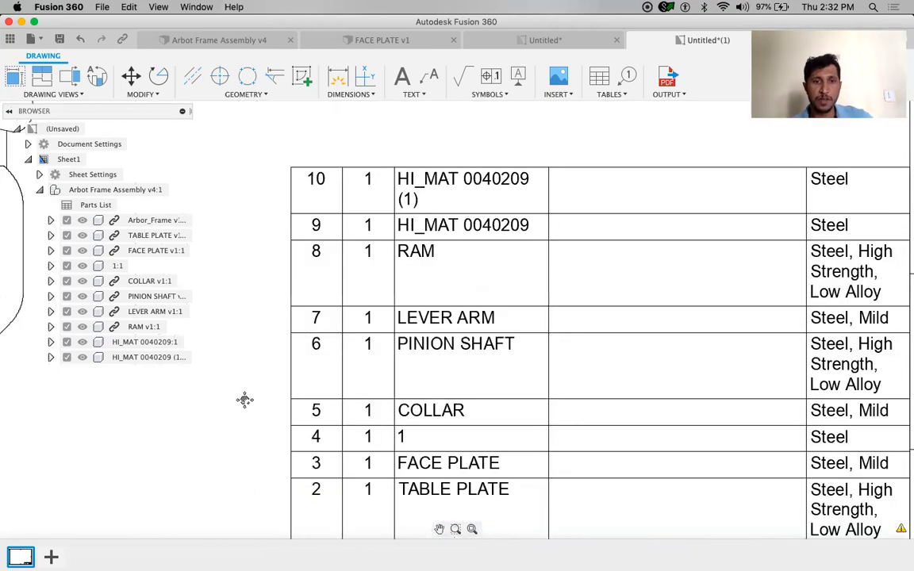
scroll(247, 322, down, 3)
middle_drag(236, 340, 241, 366)
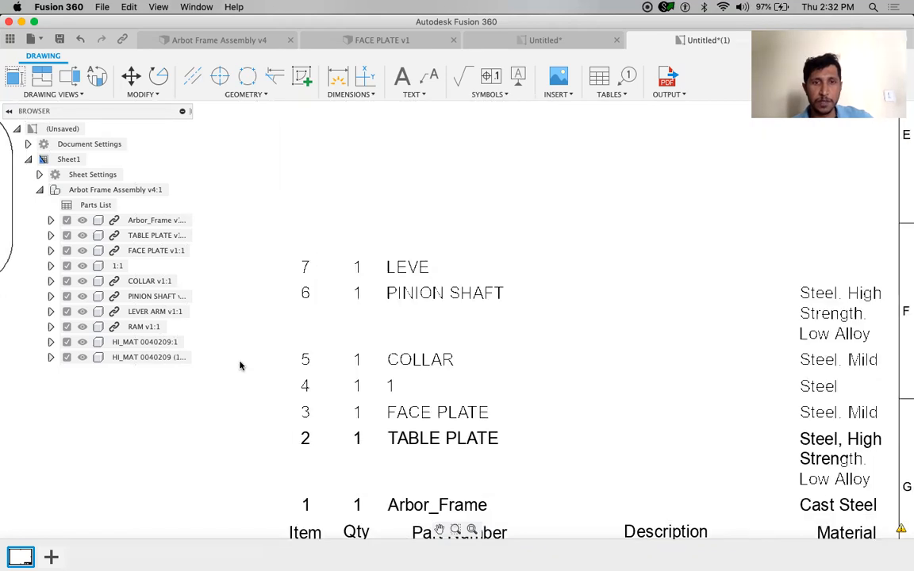
scroll(240, 364, down, 4)
scroll(240, 351, up, 4)
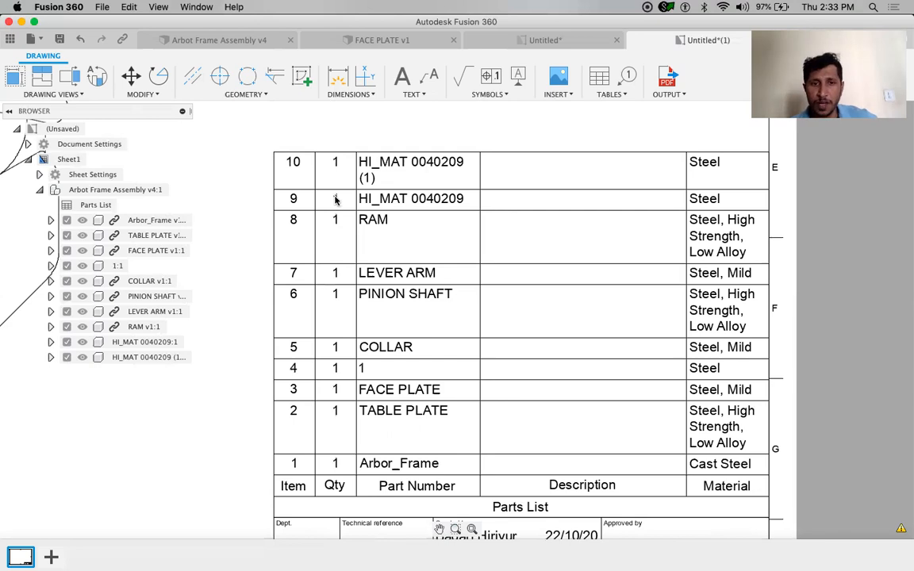
scroll(212, 412, up, 3)
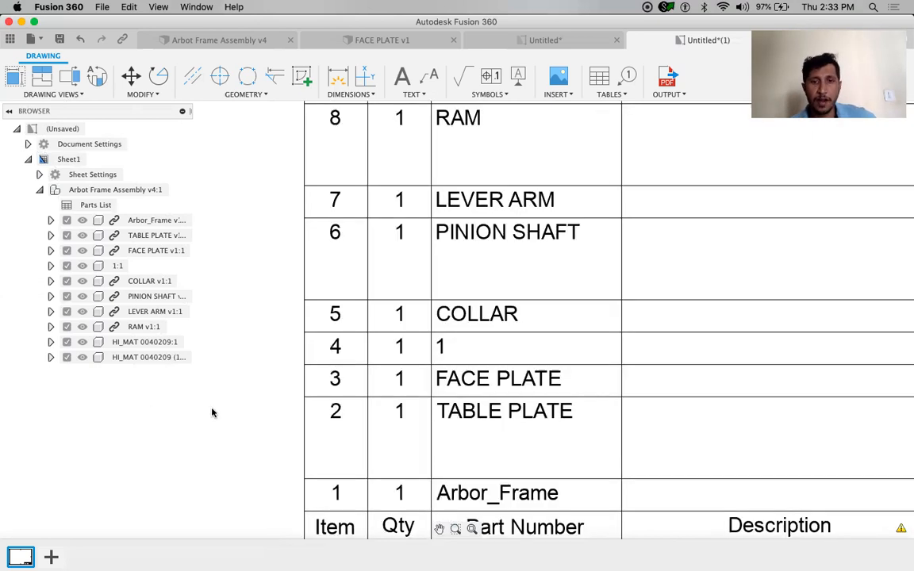
scroll(212, 413, down, 5)
middle_drag(565, 397, 667, 404)
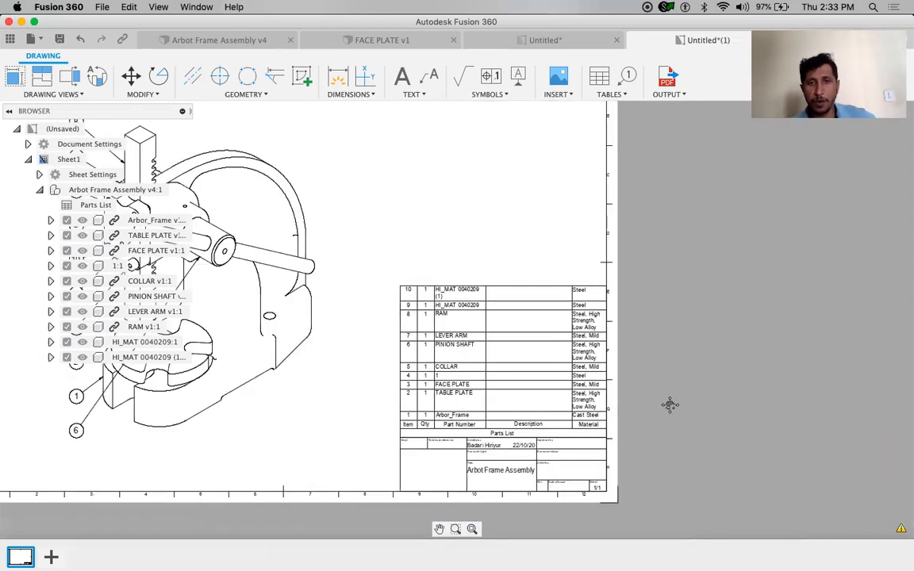
scroll(576, 394, down, 3)
scroll(558, 321, up, 1)
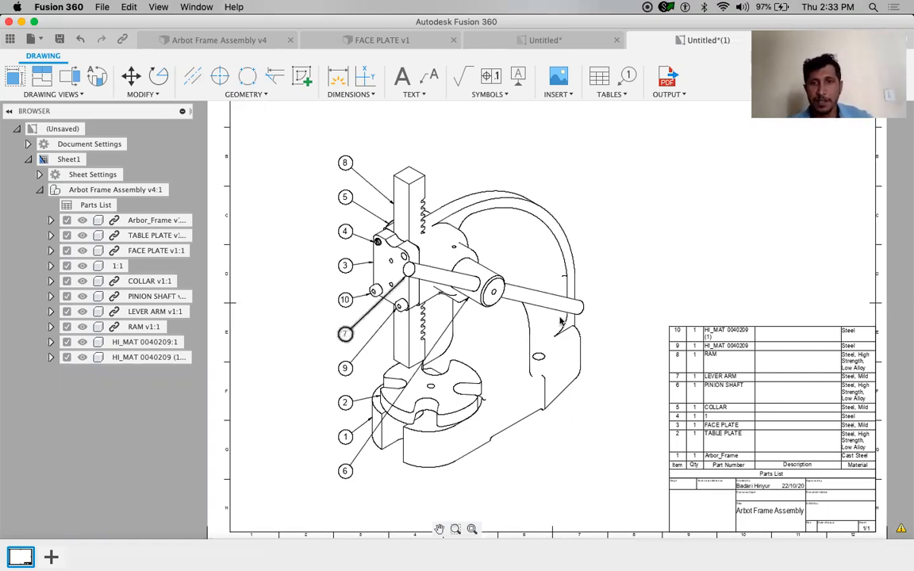
scroll(544, 320, right, 2)
scroll(783, 248, up, 2)
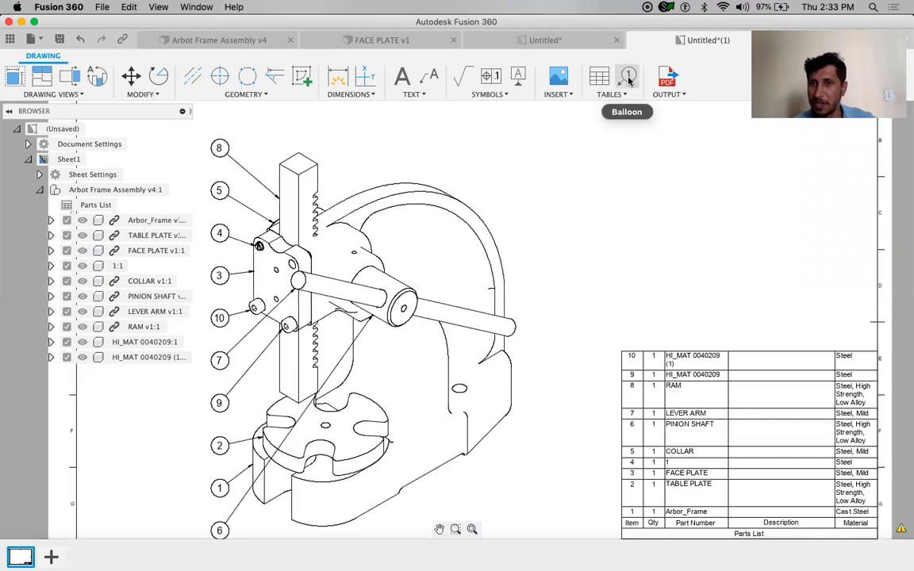
Open the parts list for editing and add the Mass column.
click(613, 95)
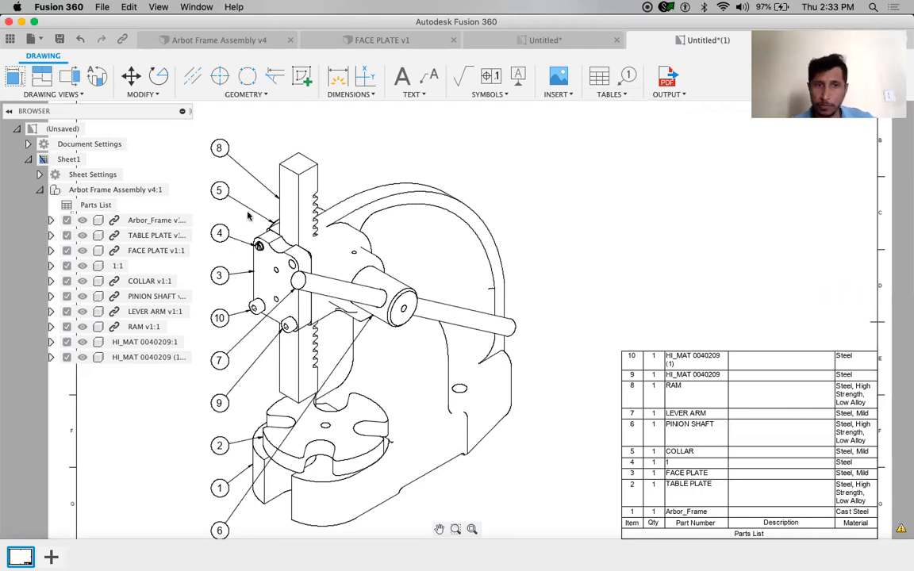
double_click(791, 375)
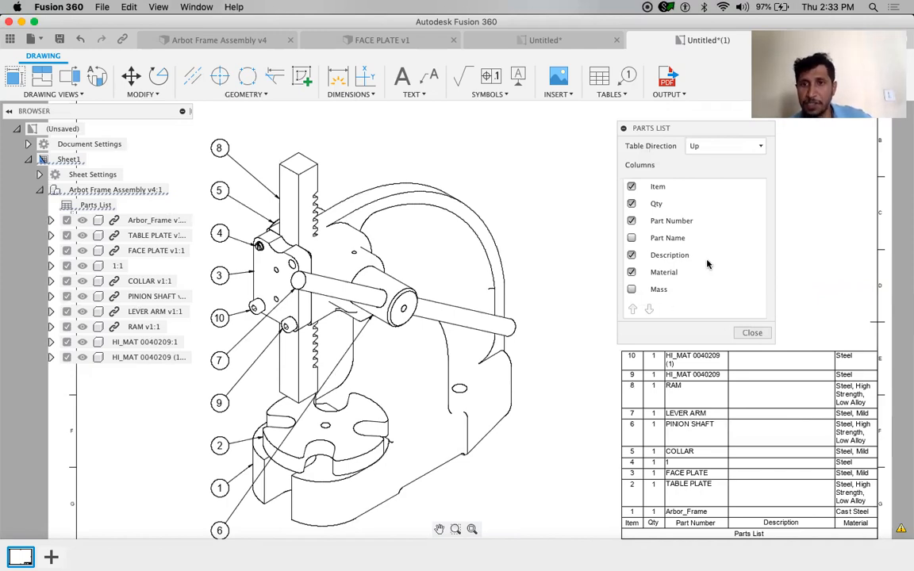
click(688, 286)
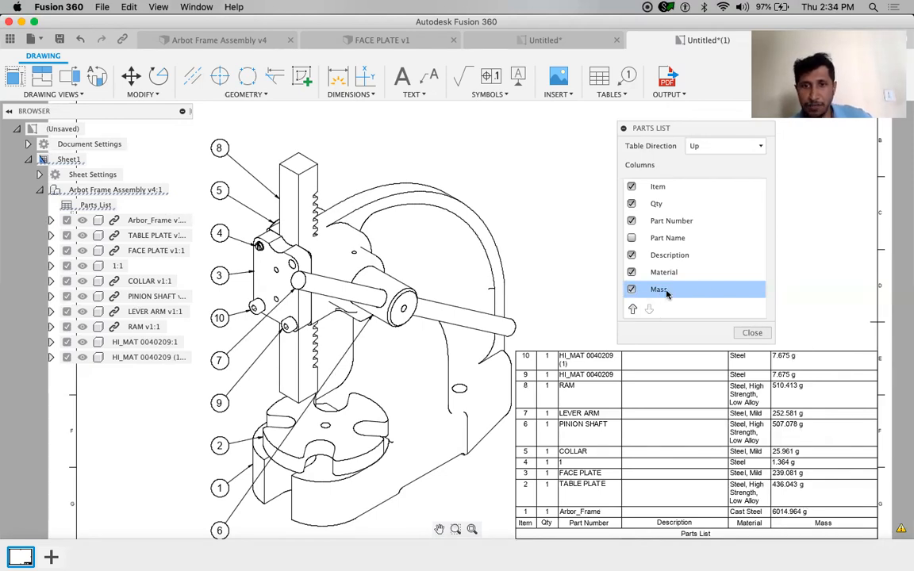
Try placing the Mass column before Description and return it to the end of the column order.
click(633, 310)
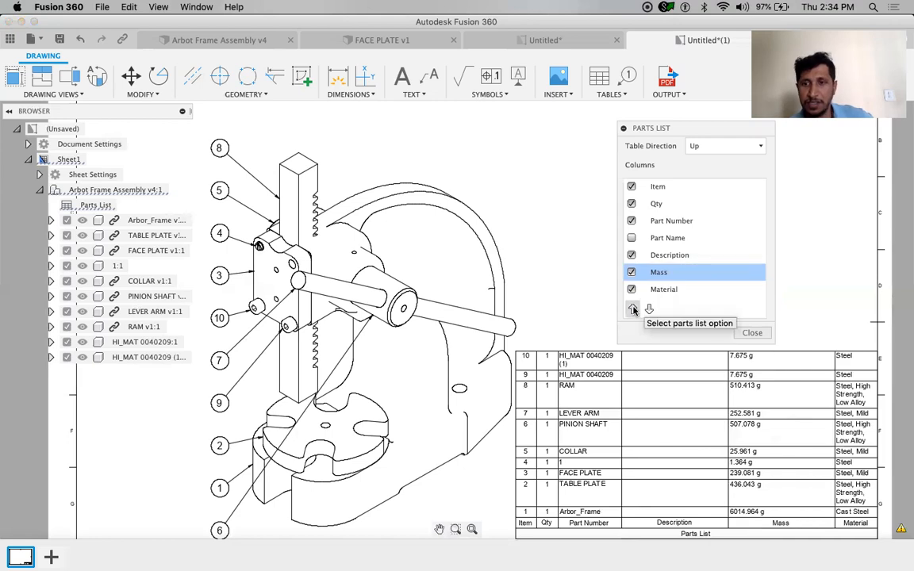
click(634, 310)
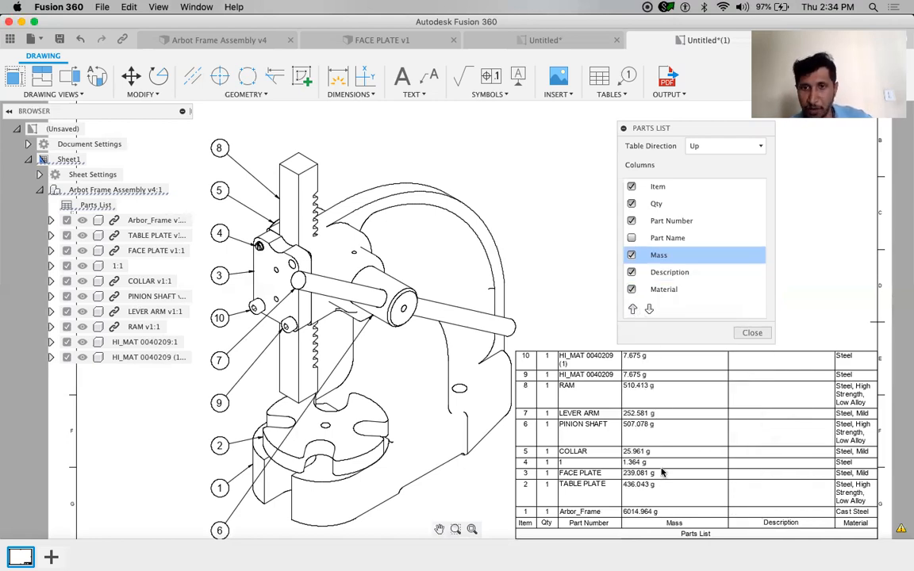
click(650, 310)
click(650, 310)
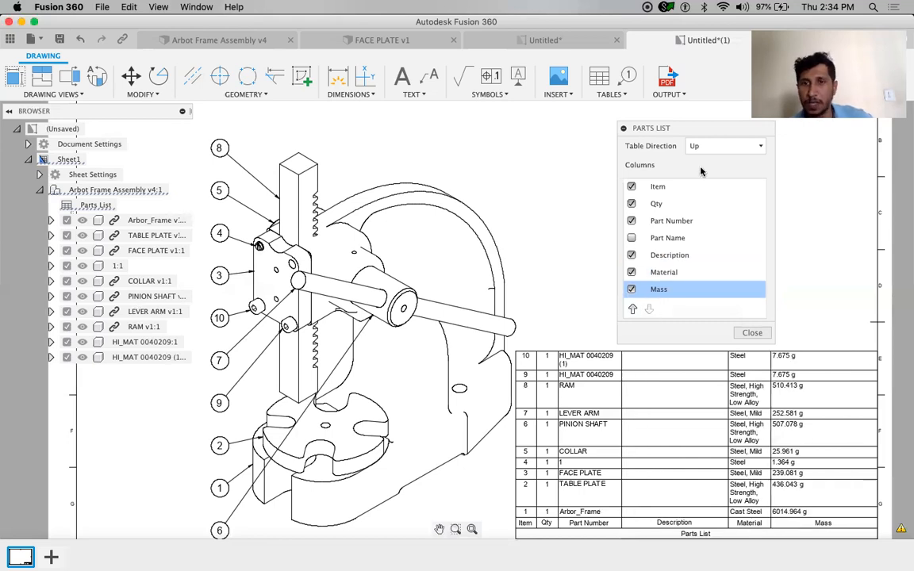
Remove the Description column from the parts list and finish editing it.
click(760, 150)
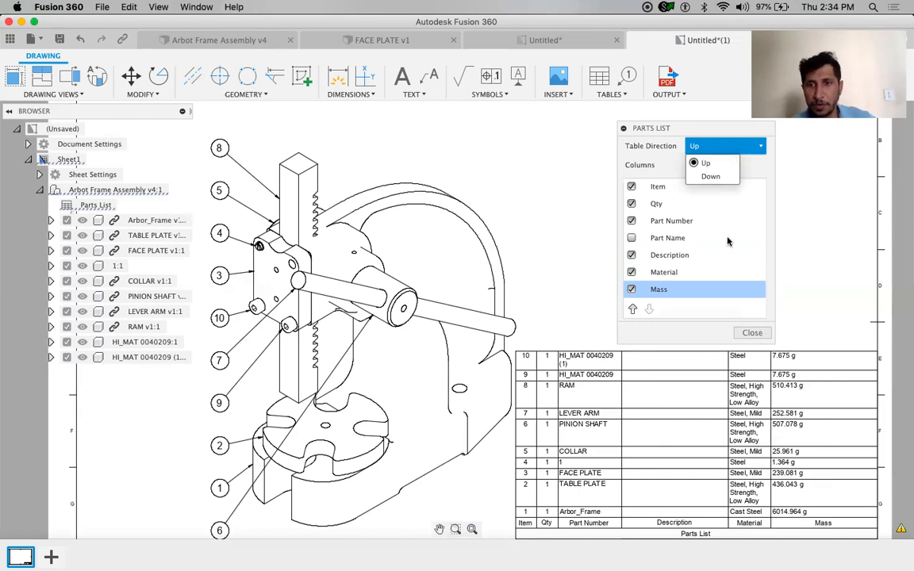
click(632, 254)
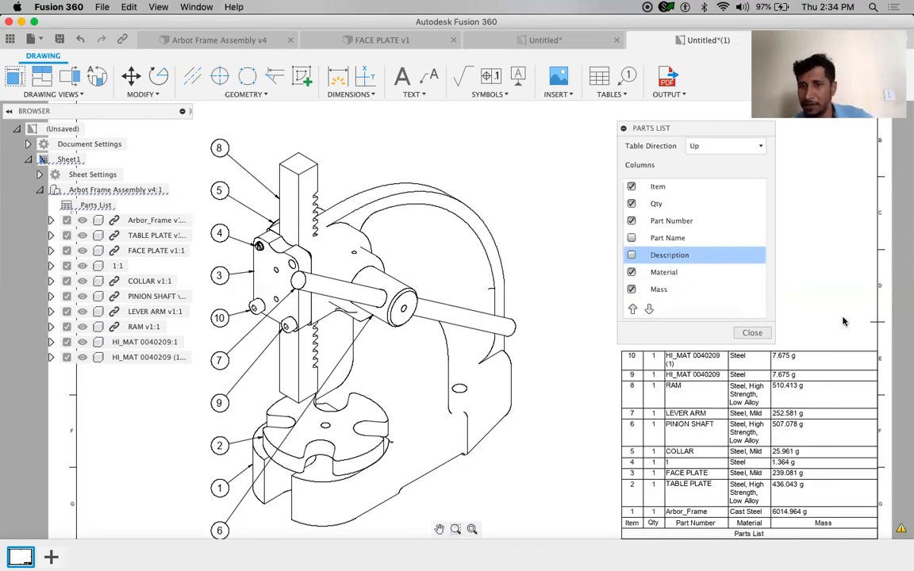
click(751, 334)
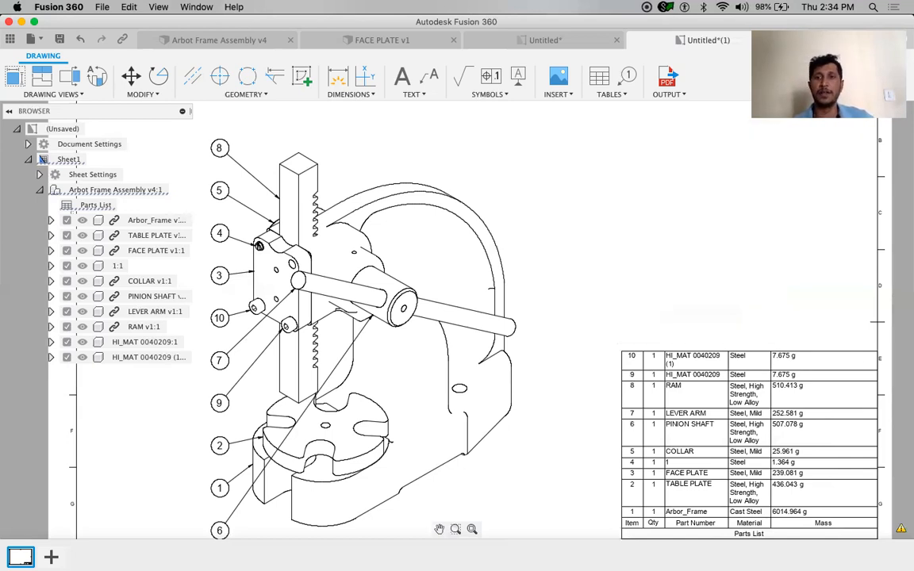
scroll(655, 273, up, 2)
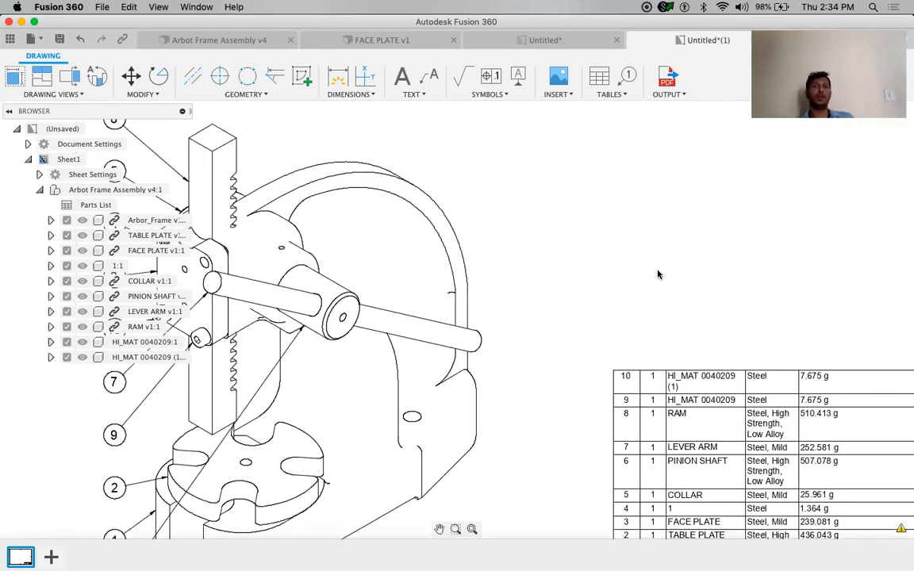
scroll(621, 260, up, 2)
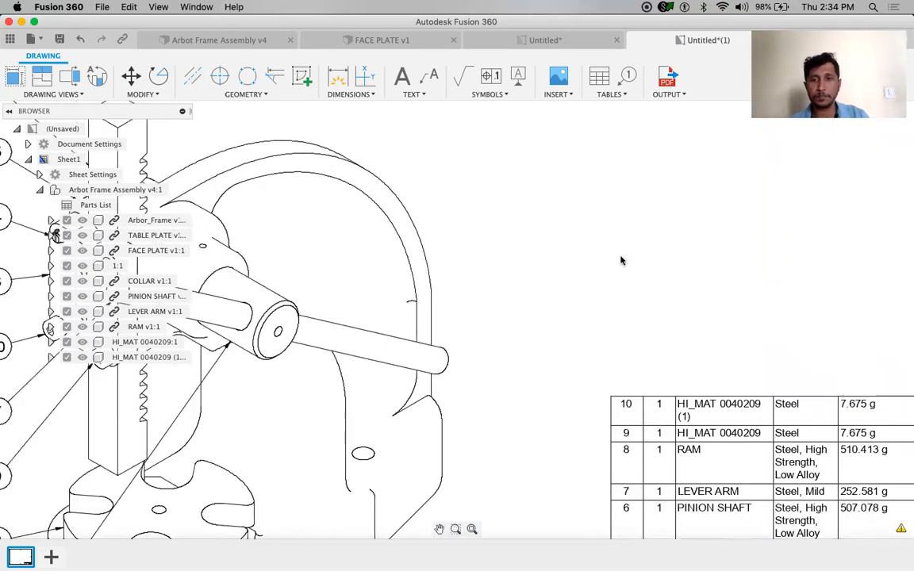
scroll(622, 260, down, 3)
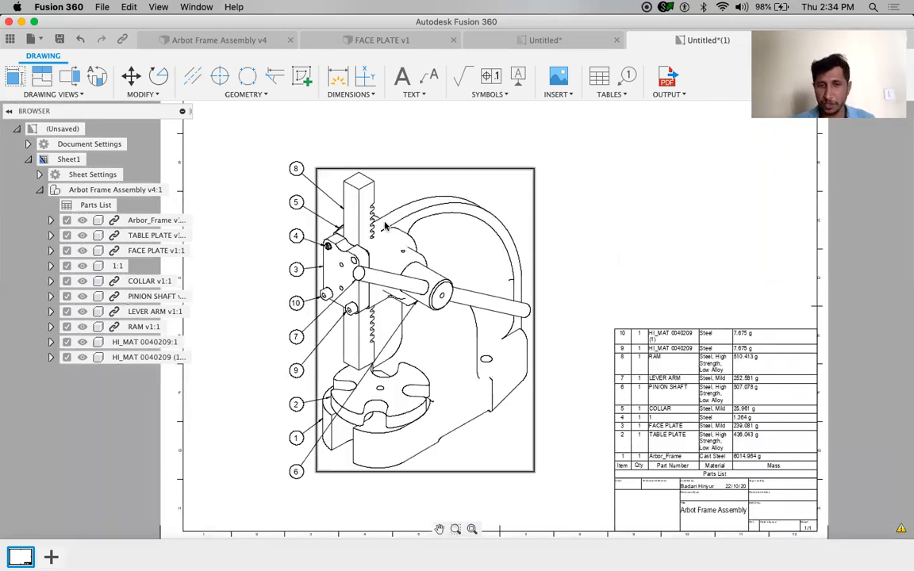